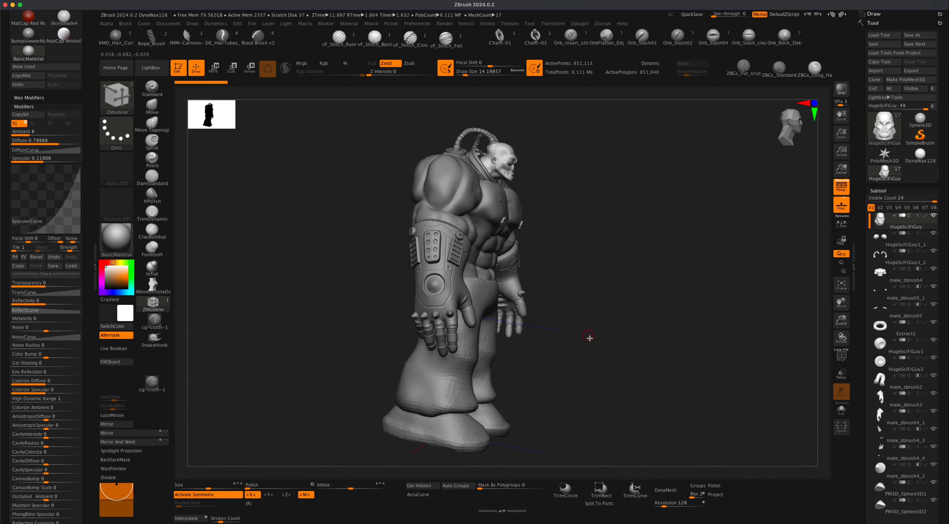
Step: Inspect the muscular character from the side, three-quarter and front views
drag(584, 273, 575, 259)
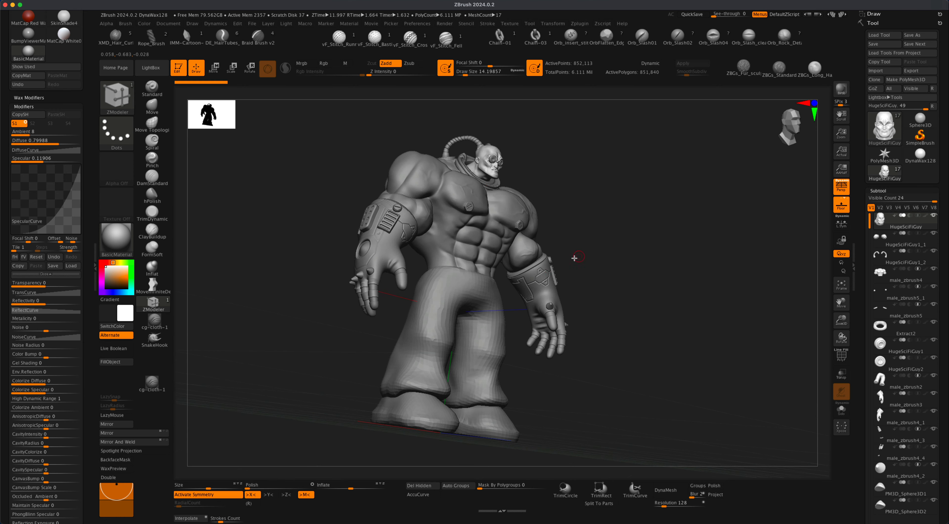
drag(651, 311, 585, 304)
drag(652, 334, 587, 321)
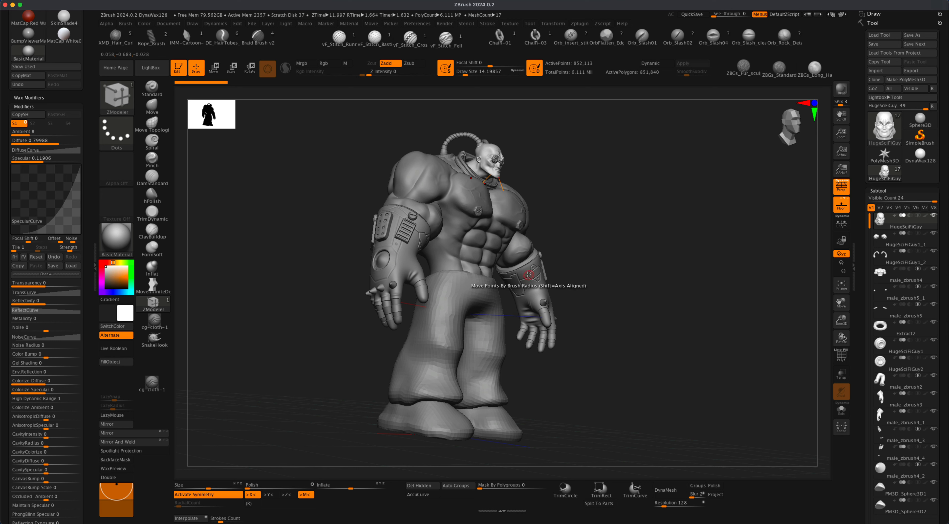
mouse_move(523, 309)
mouse_down()
mouse_move(587, 311)
mouse_move(523, 313)
mouse_up()
drag(580, 323, 640, 364)
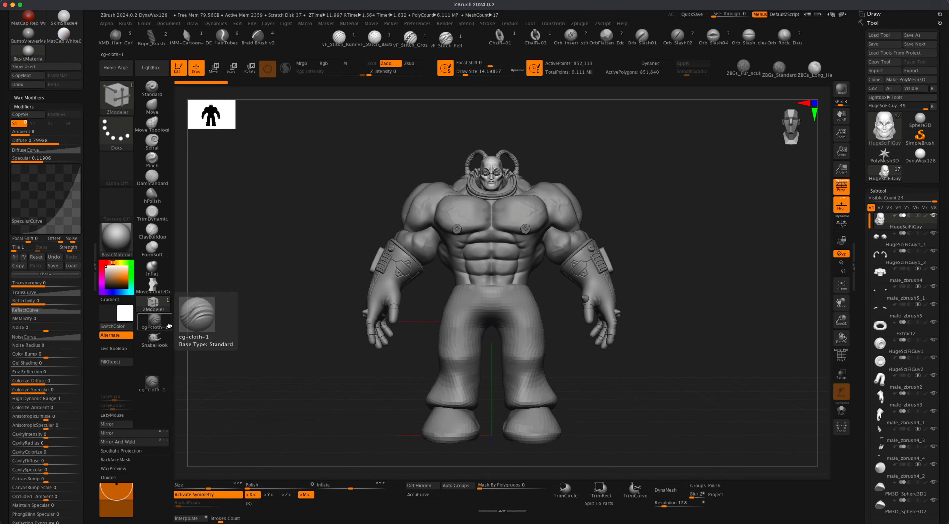
mouse_move(257, 325)
alt+mouse_down()
mouse_move(279, 316)
mouse_move(290, 278)
alt+mouse_up()
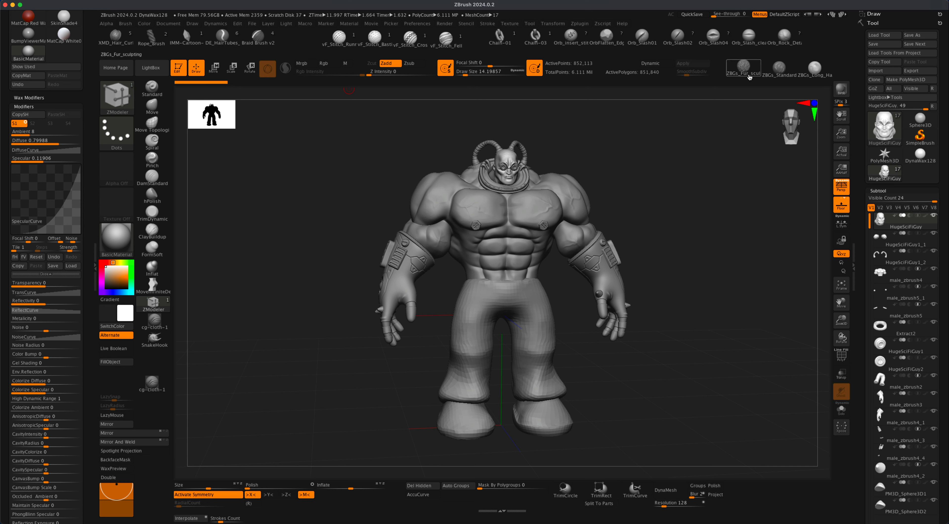
drag(745, 269, 700, 262)
mouse_move(682, 366)
mouse_down()
mouse_move(680, 377)
mouse_move(648, 382)
mouse_up()
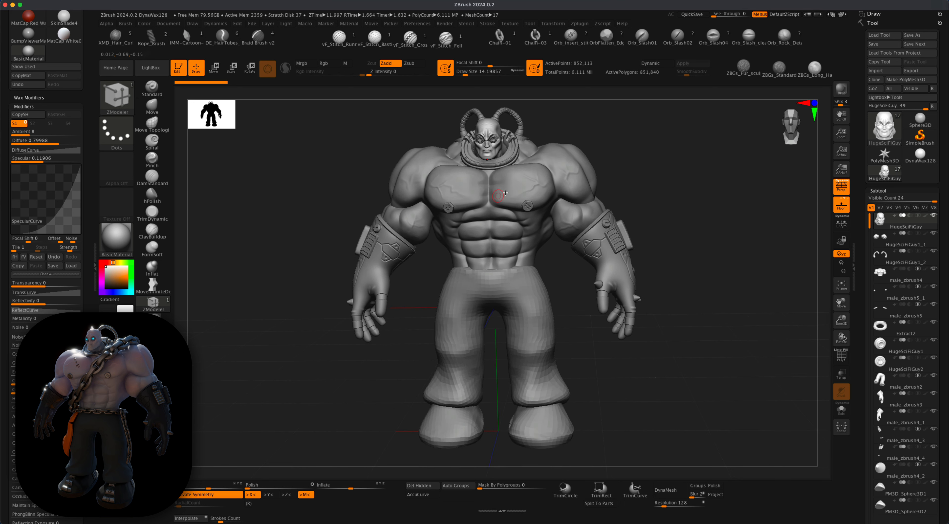
alt+drag(688, 214, 686, 227)
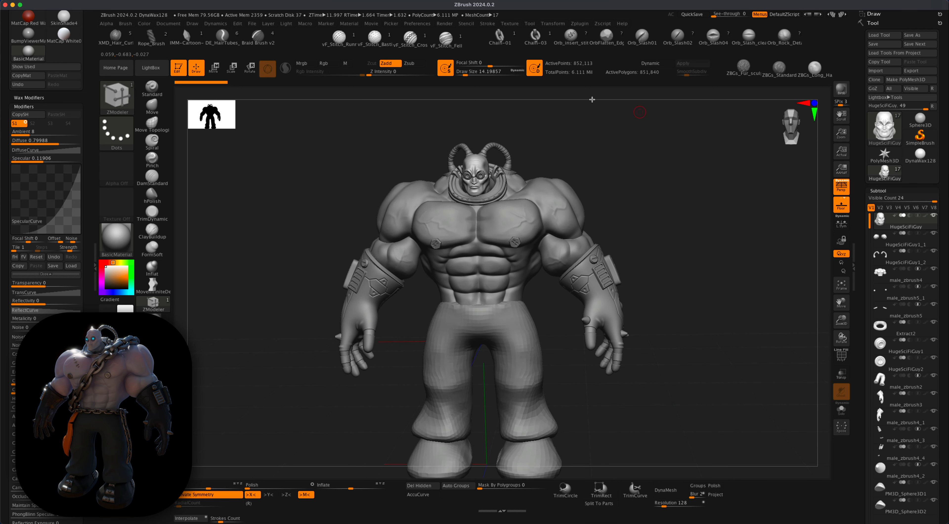
Step: Choose the Chain-03 insert brush and make the bare torso subtool male_zbrush4 active
mouse_move(536, 41)
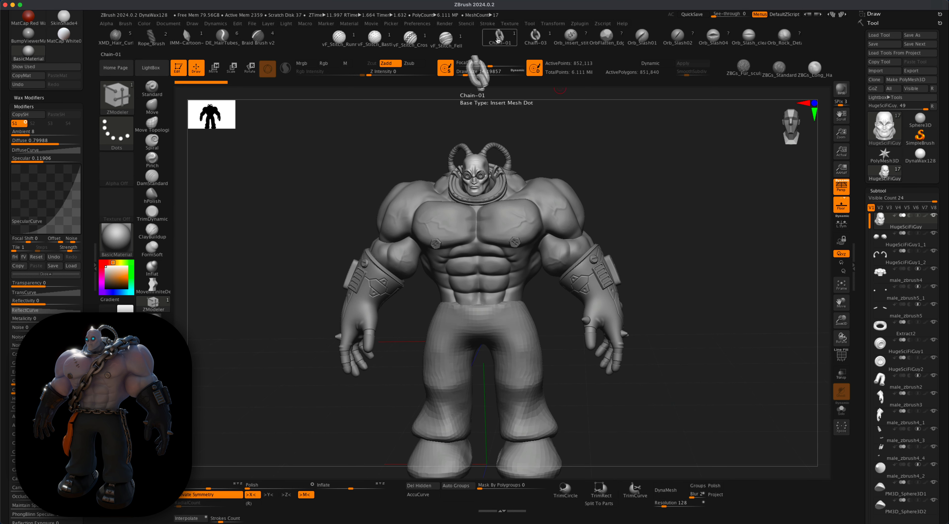
click(534, 42)
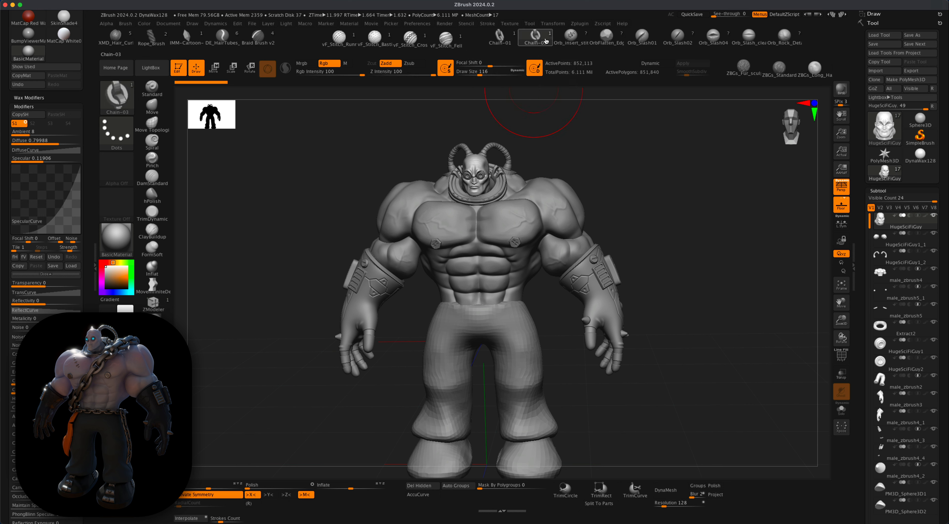
drag(670, 229, 665, 229)
alt+drag(739, 250, 737, 255)
alt+drag(667, 270, 661, 273)
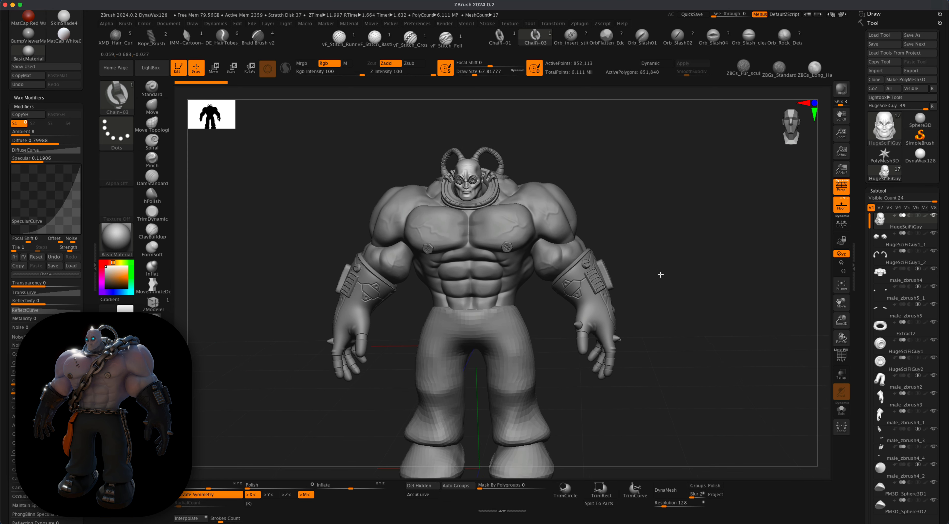
alt+drag(636, 210, 661, 271)
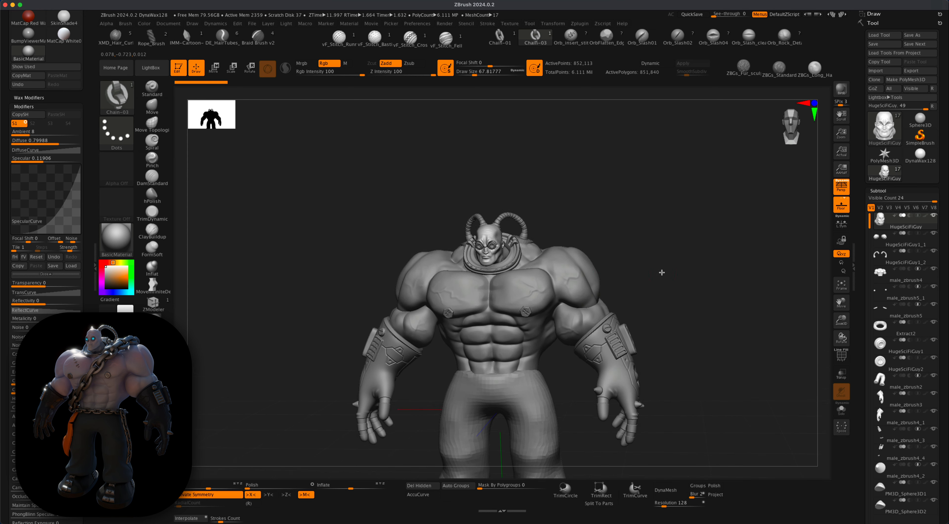
alt+click(514, 283)
drag(661, 264, 589, 295)
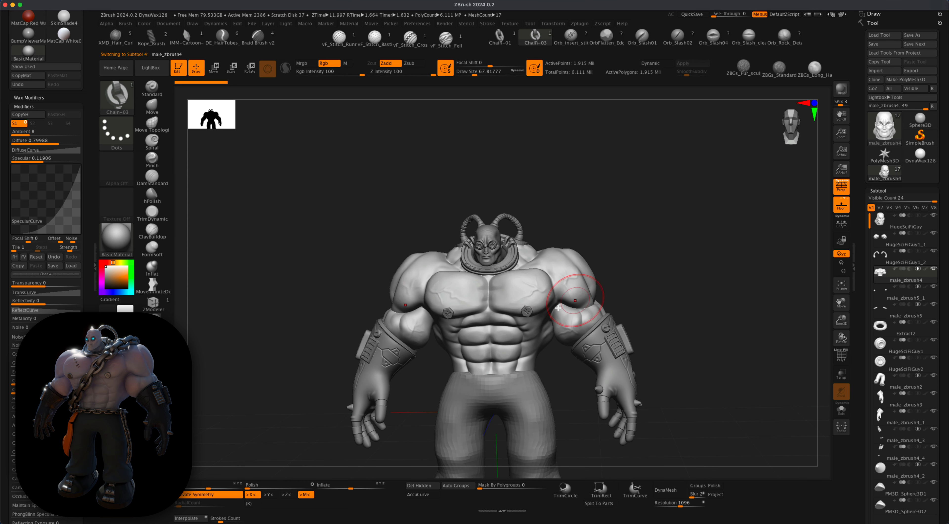
Step: Turn off symmetry and reduce the brush draw size to about 41
key(x)
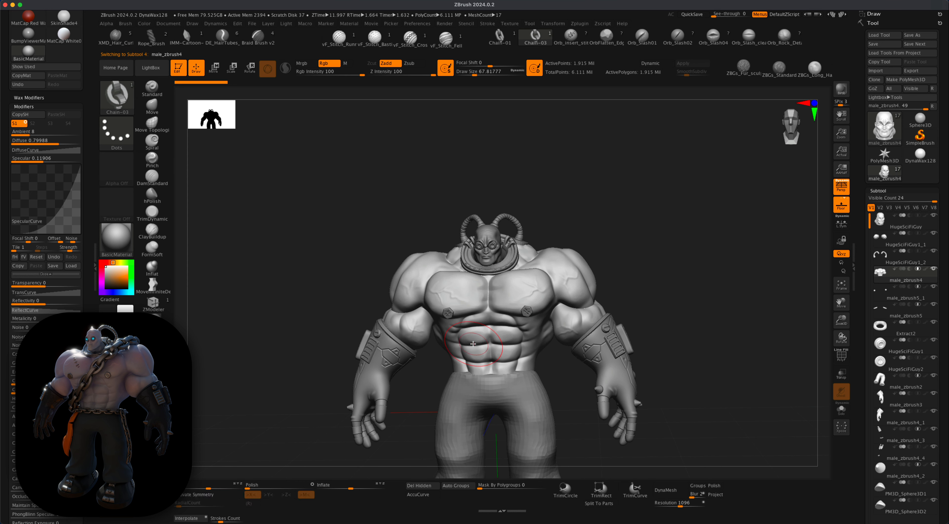
key(s)
drag(486, 347, 482, 347)
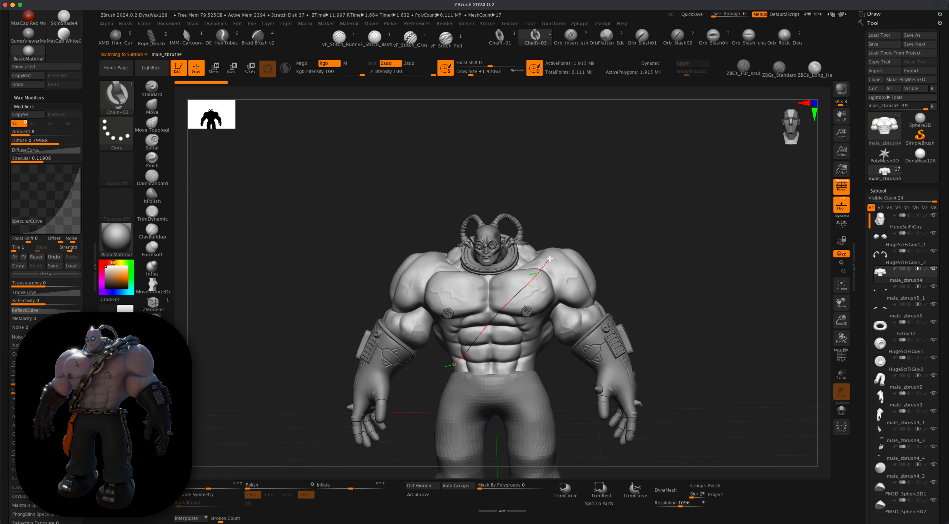
Step: Try to lay a chain diagonally across the torso from the waist to the opposite shoulder
drag(550, 259, 553, 258)
mouse_move(666, 266)
mouse_down()
mouse_move(682, 265)
mouse_move(654, 266)
mouse_move(646, 243)
mouse_move(604, 273)
mouse_move(631, 277)
mouse_move(670, 262)
mouse_move(686, 273)
mouse_move(671, 260)
mouse_up()
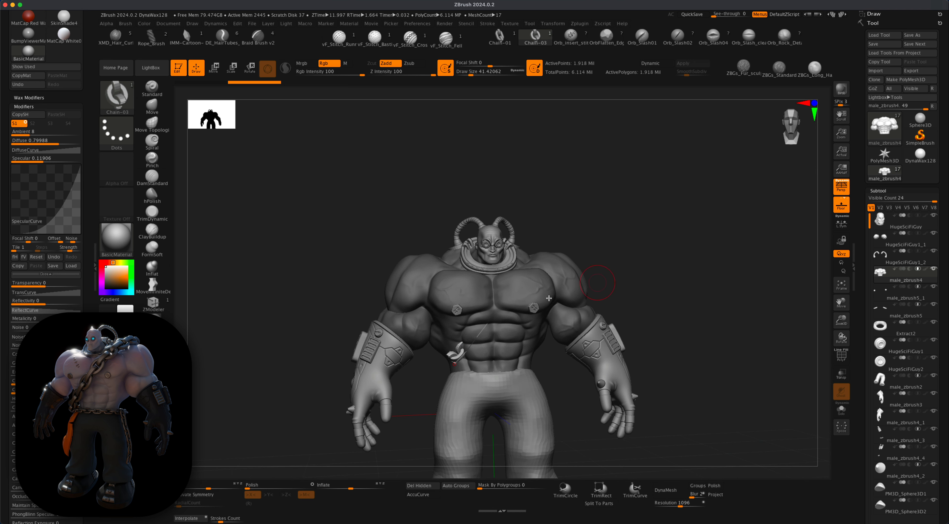
click(500, 318)
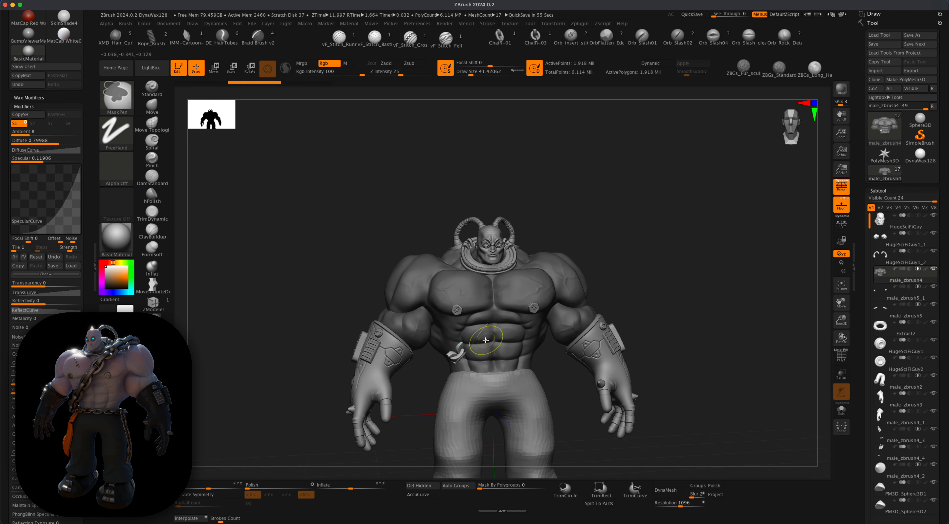
key(ctrl+z)
Step: Enable Snap in the stroke's curve settings so the chain curve follows the body surface
click(21, 106)
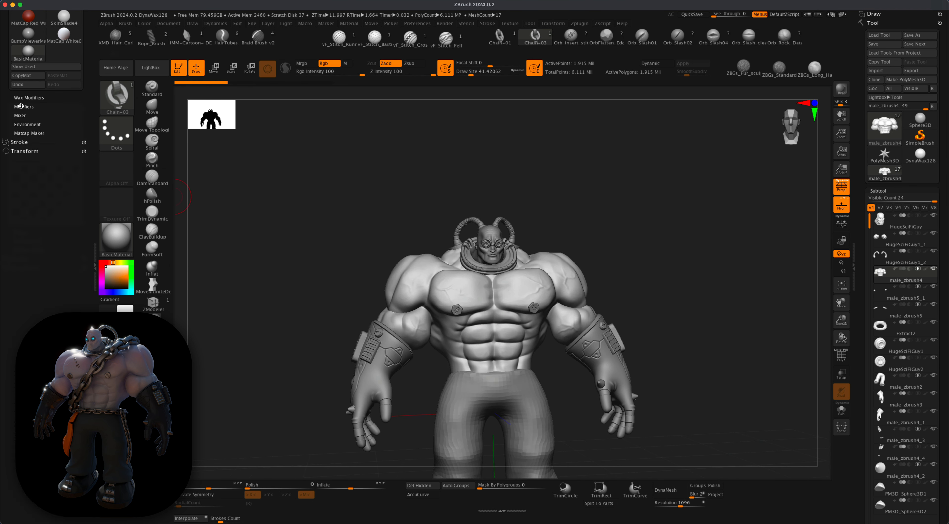
click(19, 141)
click(29, 192)
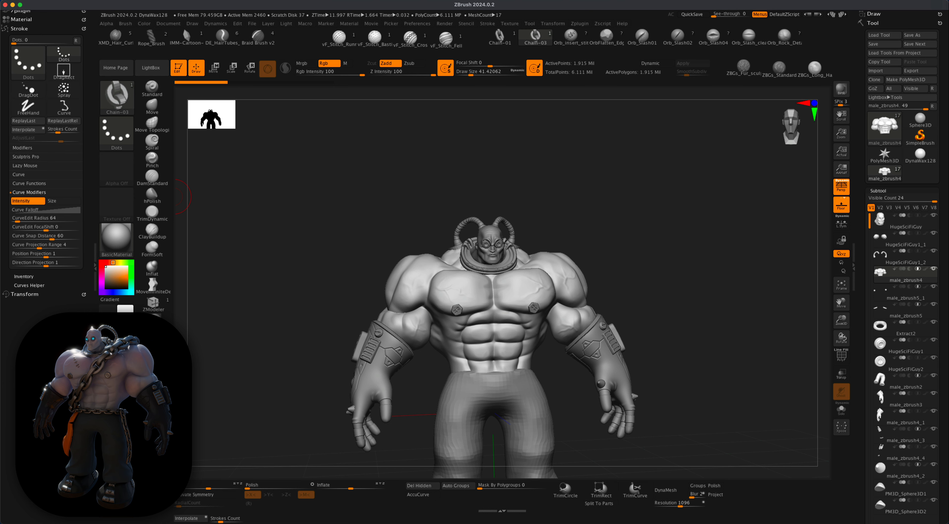
click(28, 176)
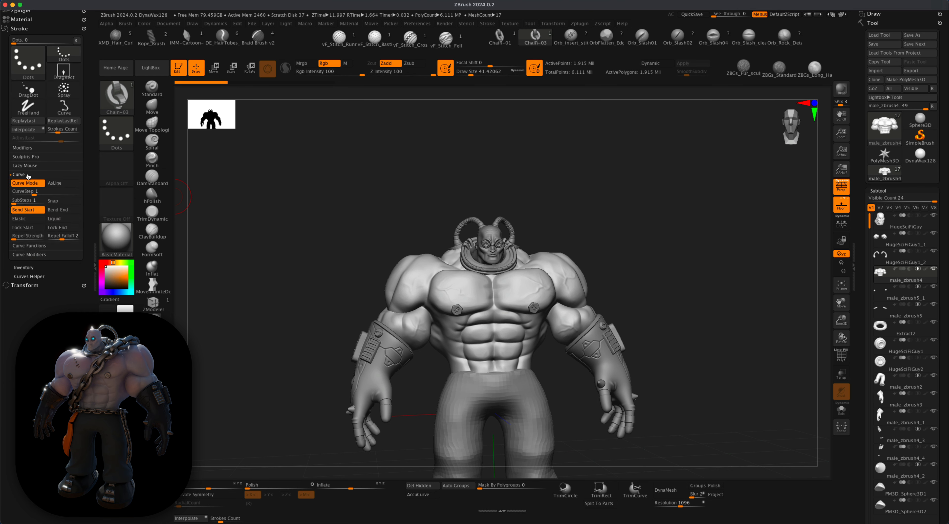
click(64, 201)
Step: Draw the chain diagonally across the front torso and extend its curve from the chest up to the shoulder
drag(537, 273, 538, 271)
drag(635, 250, 655, 271)
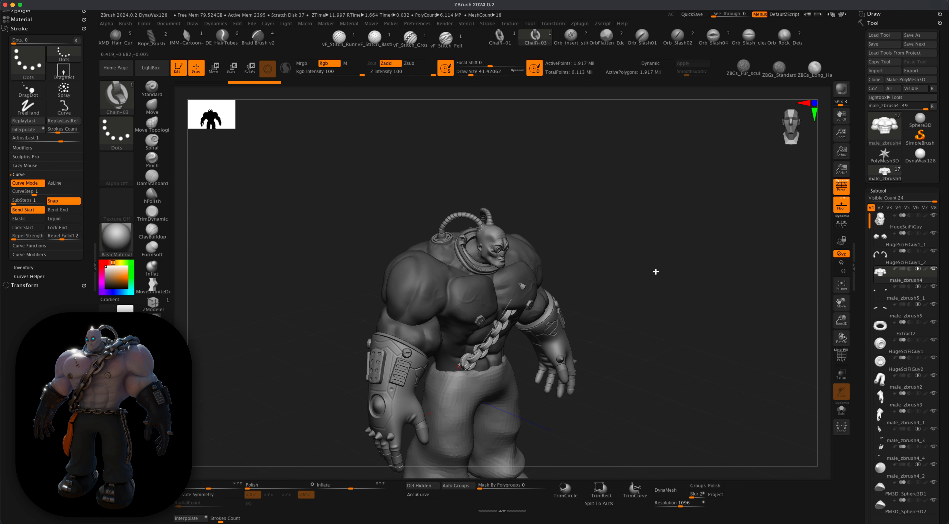
drag(505, 311, 504, 305)
drag(656, 320, 524, 280)
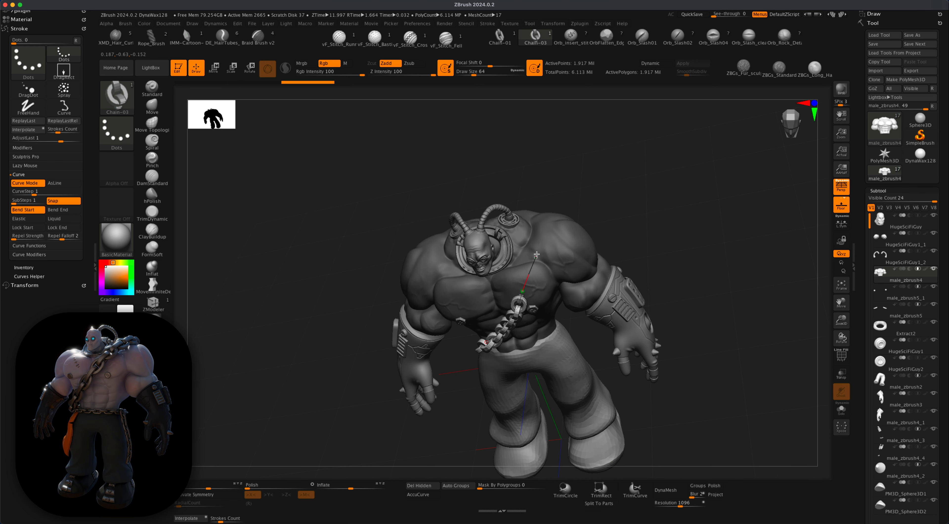
drag(550, 218, 552, 215)
drag(627, 233, 635, 211)
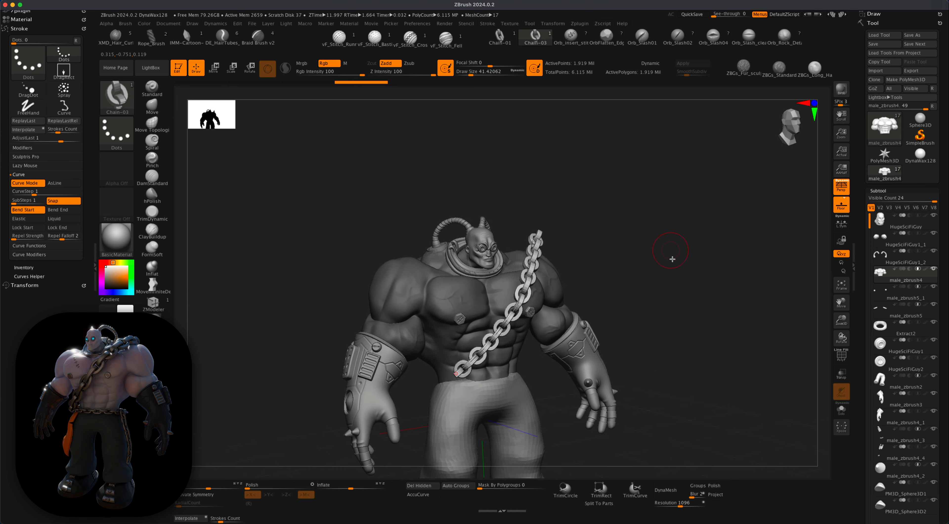
Step: Extend the chain curve over the shoulder and diagonally down the back to the opposite side of the waist
mouse_move(671, 259)
mouse_down()
mouse_move(633, 286)
mouse_move(455, 246)
mouse_move(445, 288)
mouse_up()
mouse_move(508, 312)
mouse_down()
mouse_move(470, 297)
mouse_move(559, 287)
mouse_up()
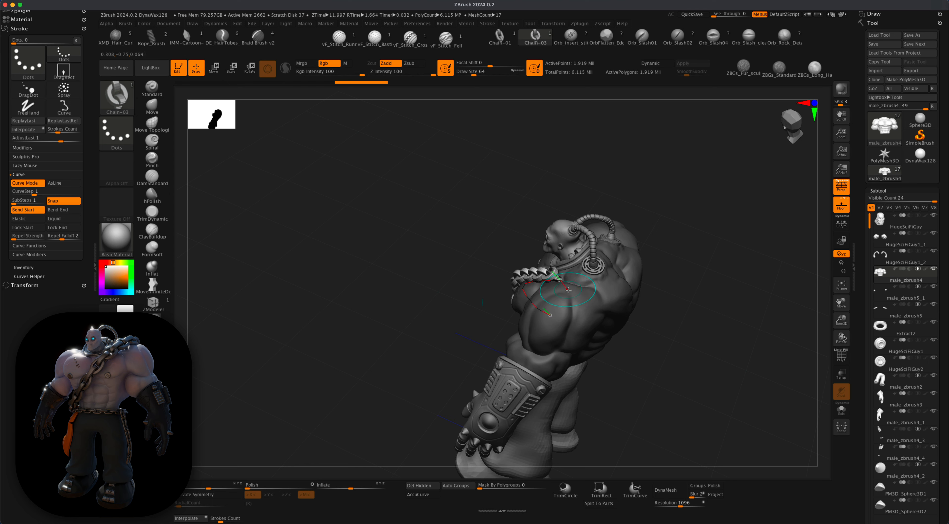
mouse_move(669, 335)
mouse_down()
mouse_move(682, 324)
mouse_move(567, 282)
mouse_move(568, 271)
mouse_move(625, 338)
mouse_move(767, 278)
mouse_move(727, 432)
mouse_move(481, 343)
mouse_move(673, 377)
mouse_move(663, 388)
mouse_move(523, 388)
mouse_move(669, 387)
mouse_move(698, 352)
mouse_move(641, 351)
mouse_up()
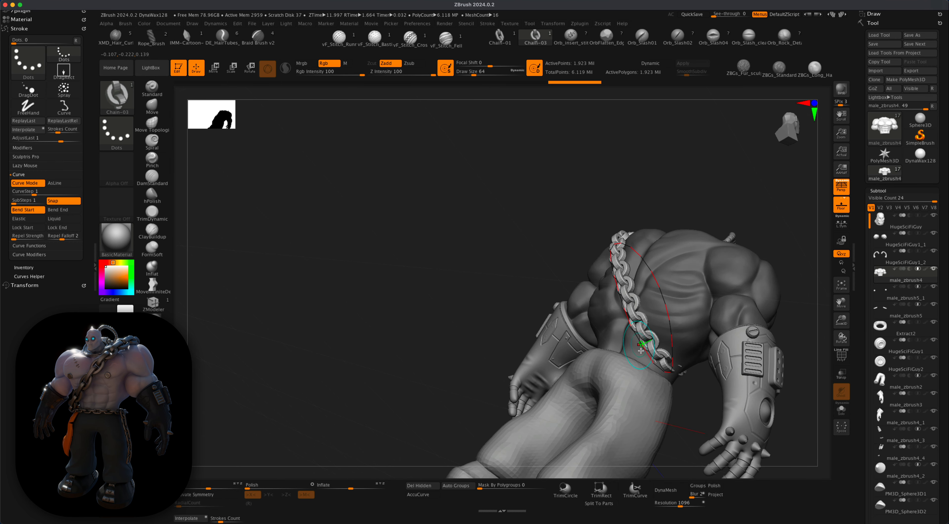
drag(456, 267, 452, 281)
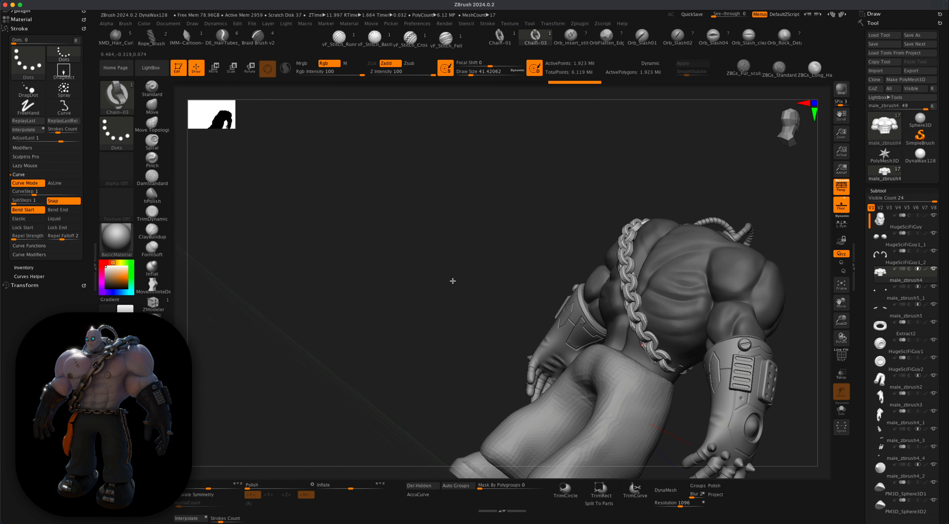
Step: Set the draw size to about 56, update the chain with larger links and release its curve
mouse_move(518, 272)
mouse_down()
mouse_move(519, 282)
mouse_move(483, 239)
mouse_move(462, 278)
mouse_up()
key(s)
click(605, 309)
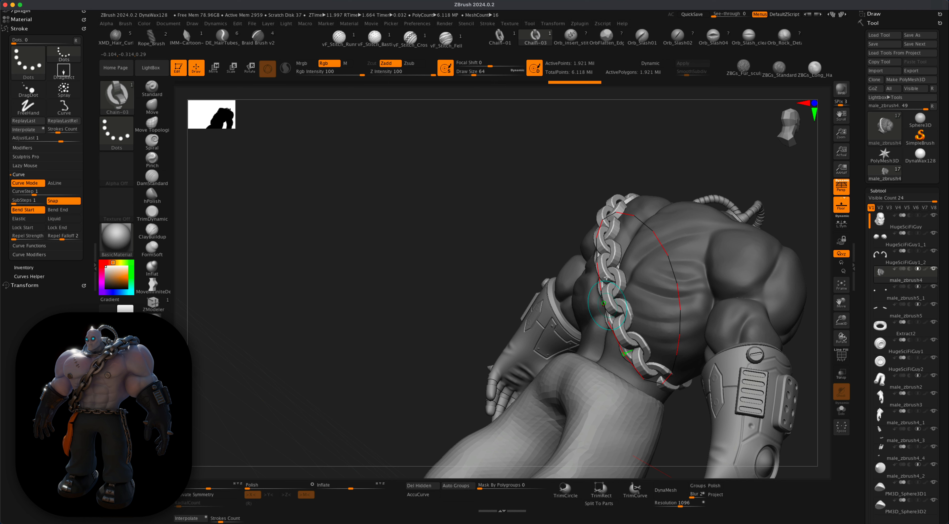
mouse_move(483, 246)
mouse_down()
mouse_move(479, 259)
mouse_move(494, 259)
mouse_up()
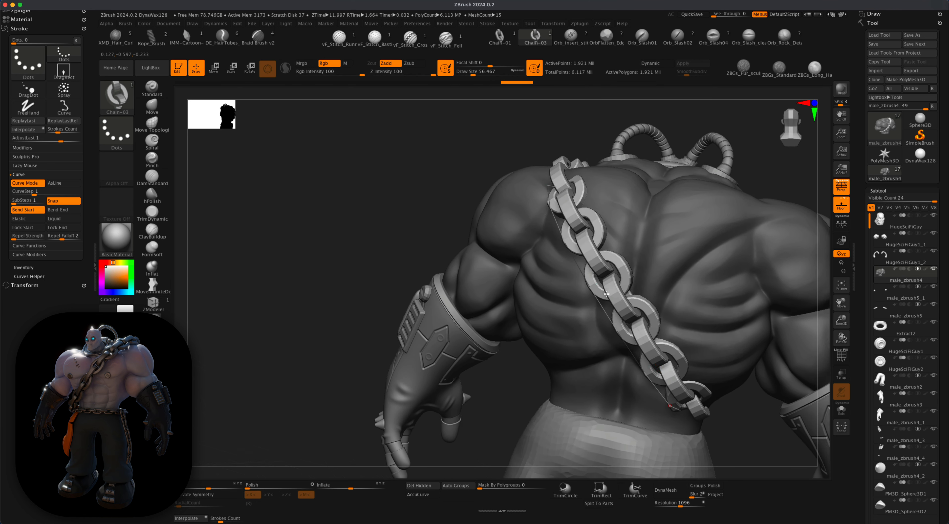
click(607, 294)
mouse_move(755, 426)
alt+mouse_down()
mouse_move(726, 399)
mouse_move(639, 399)
mouse_move(645, 384)
alt+mouse_up()
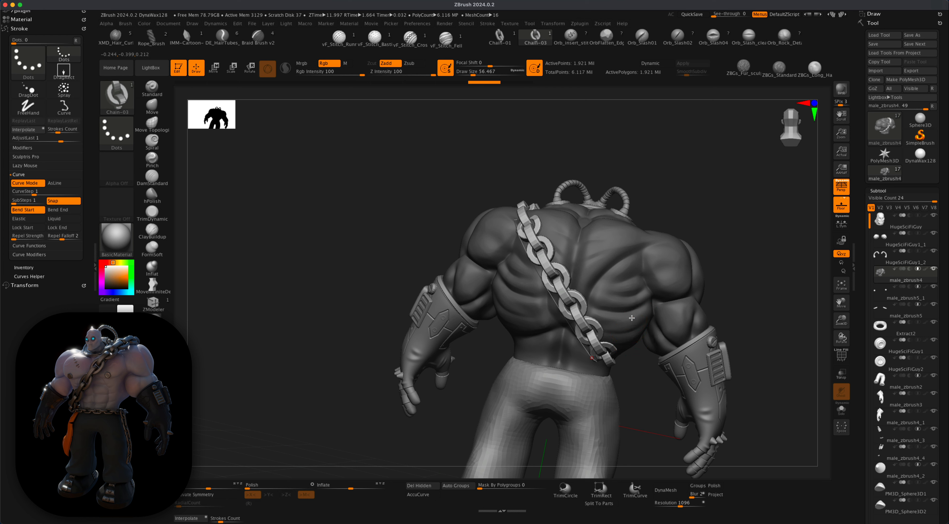
click(632, 318)
Step: With the Move brush at a draw size of about 274, reshape the chain around the lower back and side
click(152, 107)
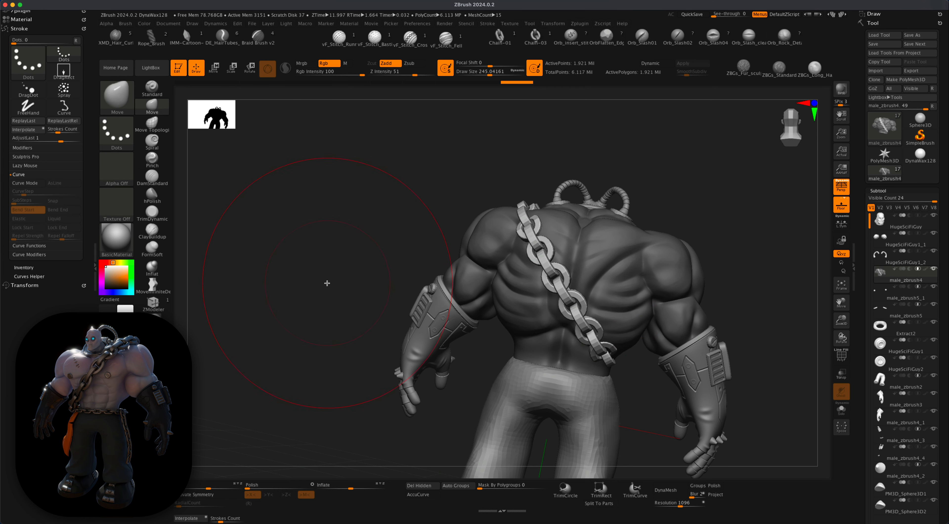
key(s)
drag(327, 285, 329, 284)
mouse_move(741, 320)
mouse_down()
mouse_move(618, 348)
mouse_move(592, 377)
mouse_move(610, 362)
mouse_move(618, 372)
mouse_up()
drag(724, 321, 640, 326)
drag(566, 326, 553, 334)
drag(460, 372, 434, 373)
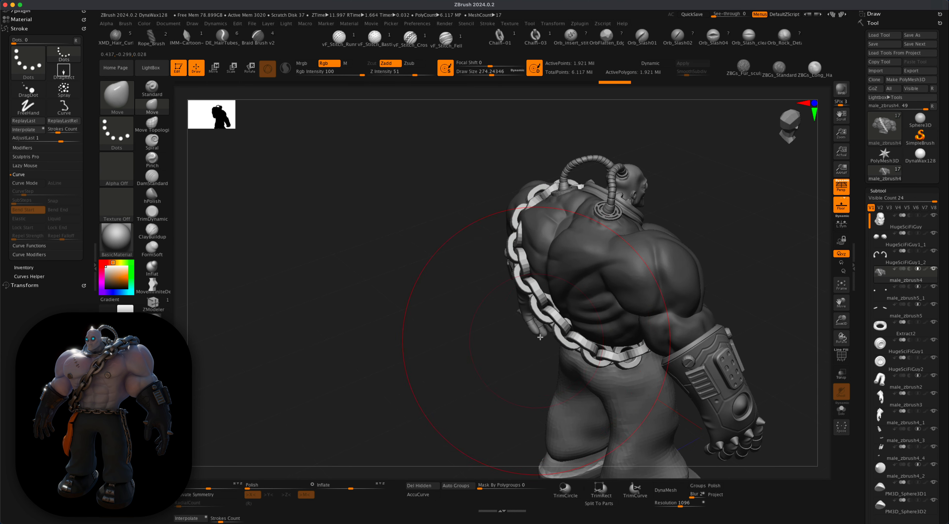
drag(591, 347, 582, 353)
drag(451, 311, 465, 294)
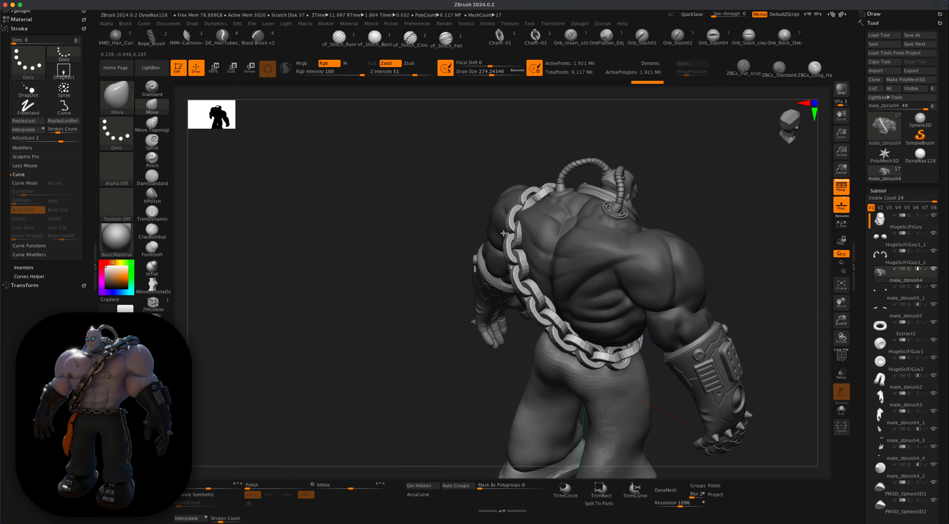
Step: Reduce the Move brush's draw size to about 202 and adjust the chain near the rear of the shoulder
key(s)
drag(443, 183, 414, 181)
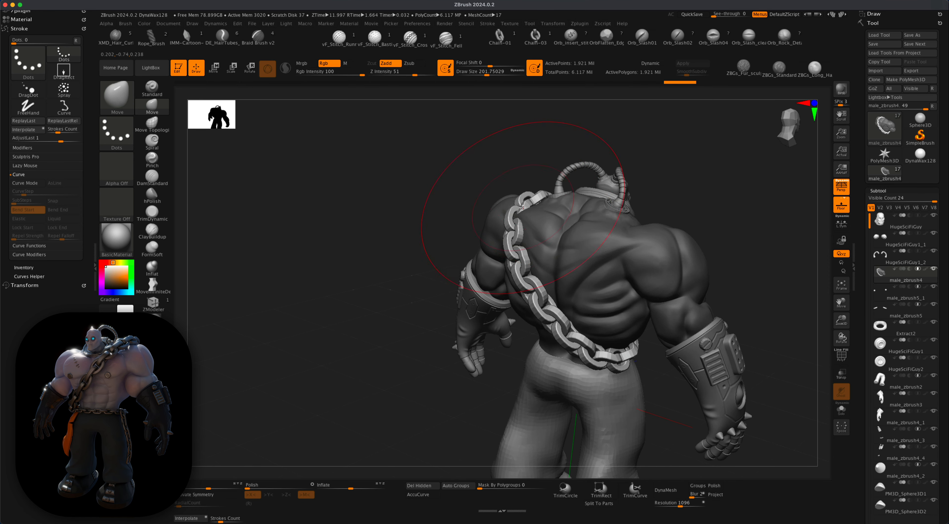
drag(514, 198, 520, 194)
mouse_move(423, 185)
mouse_down()
mouse_move(415, 232)
mouse_move(428, 206)
mouse_move(418, 177)
mouse_up()
Step: Set the draw size to about 149 and refine the chain's fit over the shoulder and down the back
key(s)
drag(416, 171, 412, 171)
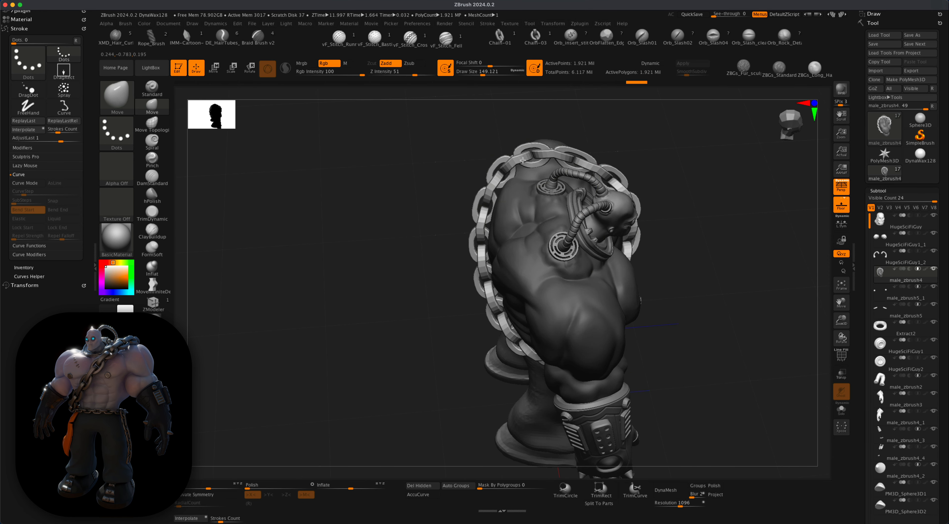
drag(420, 236, 429, 207)
drag(711, 353, 568, 343)
drag(505, 206, 498, 211)
drag(497, 294, 492, 298)
drag(409, 321, 690, 341)
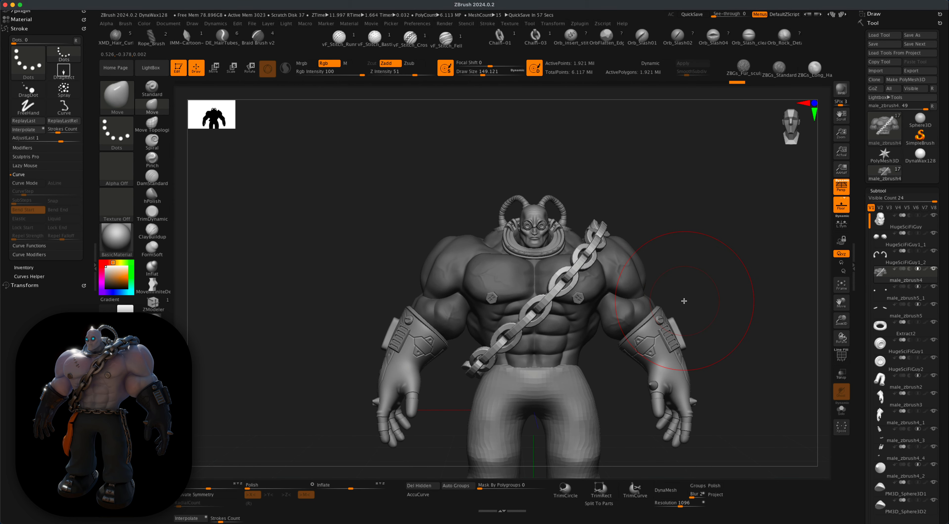
mouse_move(684, 301)
mouse_down()
mouse_move(669, 284)
mouse_move(672, 307)
mouse_up()
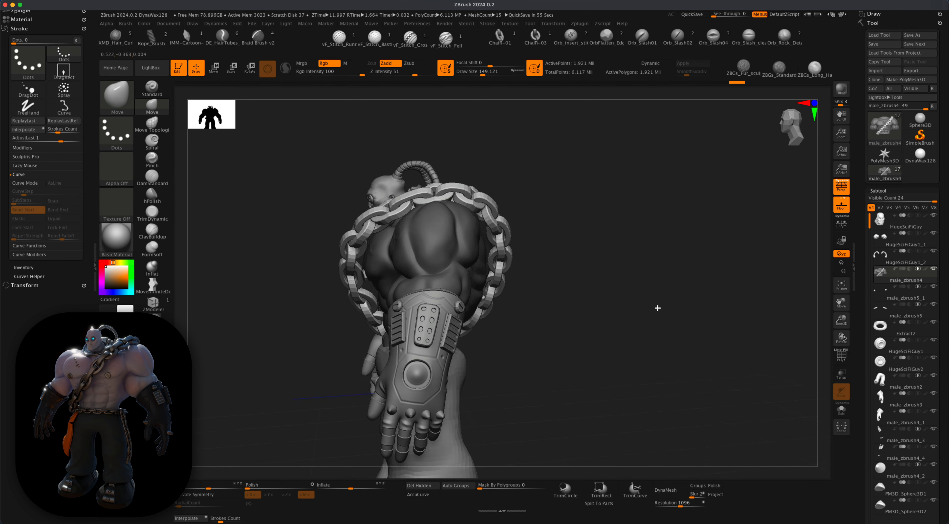
drag(657, 310, 649, 283)
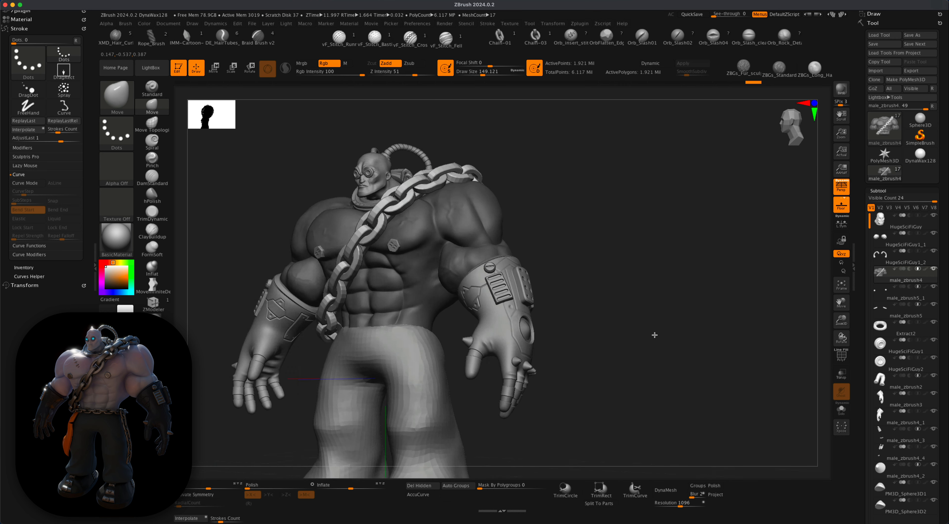
Step: Choose the Chain-01 brush, set its draw size to about 41, and make the trousers the active subtool
mouse_move(654, 338)
mouse_down()
mouse_move(732, 349)
mouse_move(723, 356)
mouse_move(739, 345)
mouse_up()
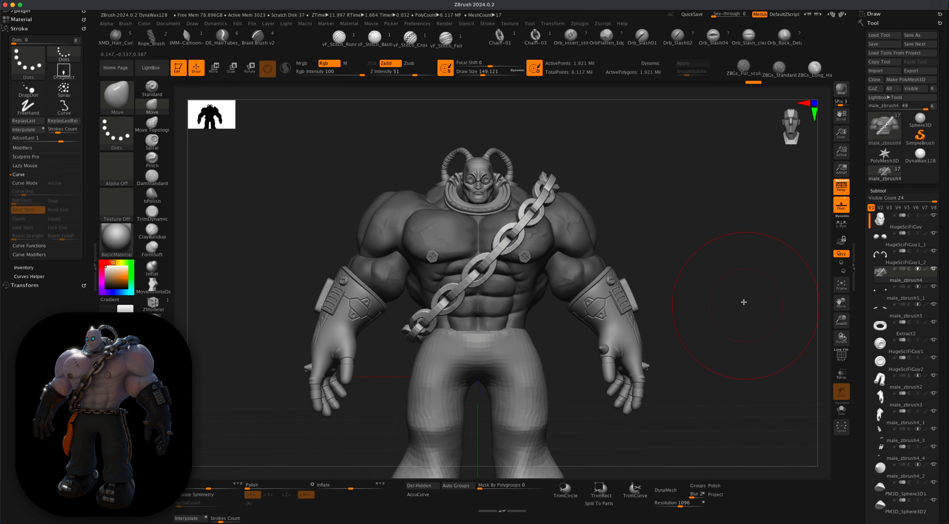
click(498, 37)
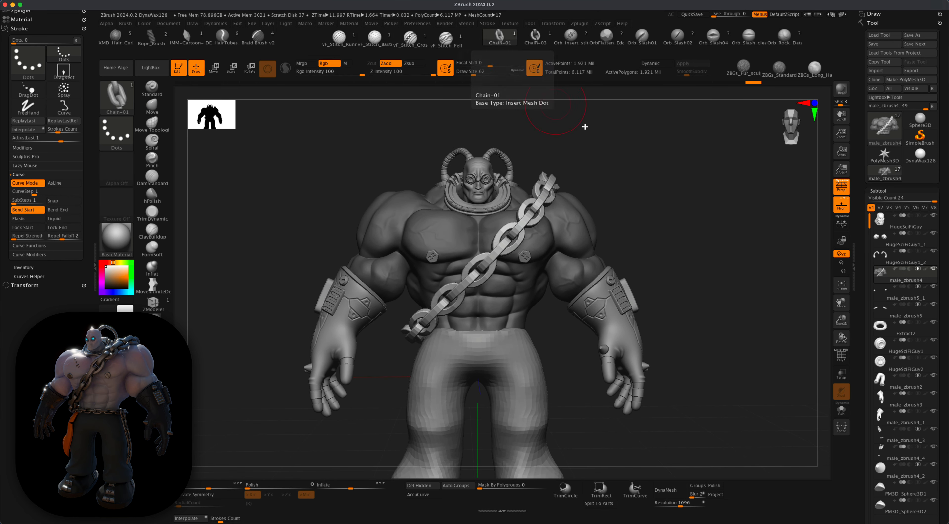
key(s)
drag(652, 193, 647, 193)
mouse_move(678, 247)
alt+mouse_down()
mouse_move(685, 258)
mouse_move(737, 228)
alt+mouse_up()
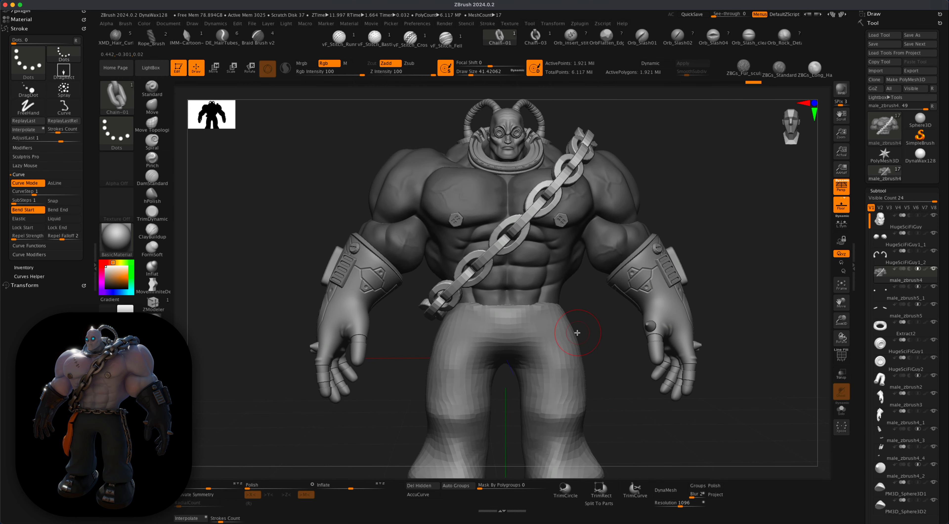
alt+click(542, 327)
mouse_move(611, 335)
mouse_down()
mouse_move(612, 322)
mouse_move(621, 332)
mouse_move(596, 328)
mouse_up()
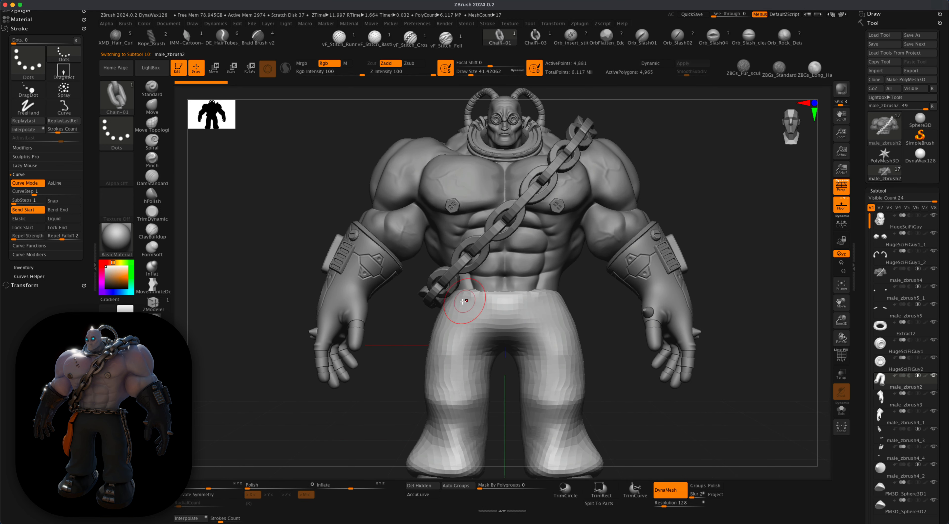
Step: Try to wrap a Chain-01 curve around the trousers at hip level
alt+right_drag(463, 307, 503, 319)
drag(479, 322, 523, 321)
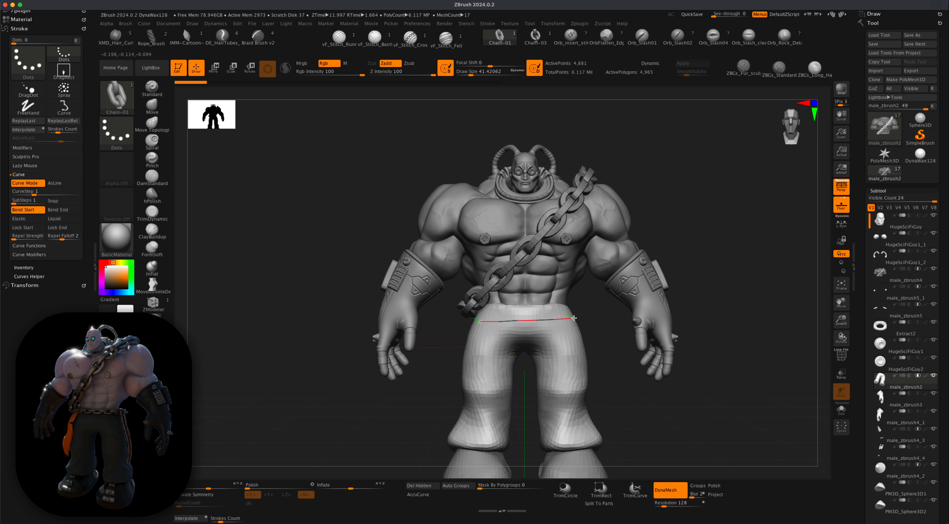
mouse_move(573, 317)
shift+mouse_down()
mouse_move(613, 317)
mouse_move(604, 313)
mouse_move(612, 330)
mouse_move(603, 333)
shift+mouse_up()
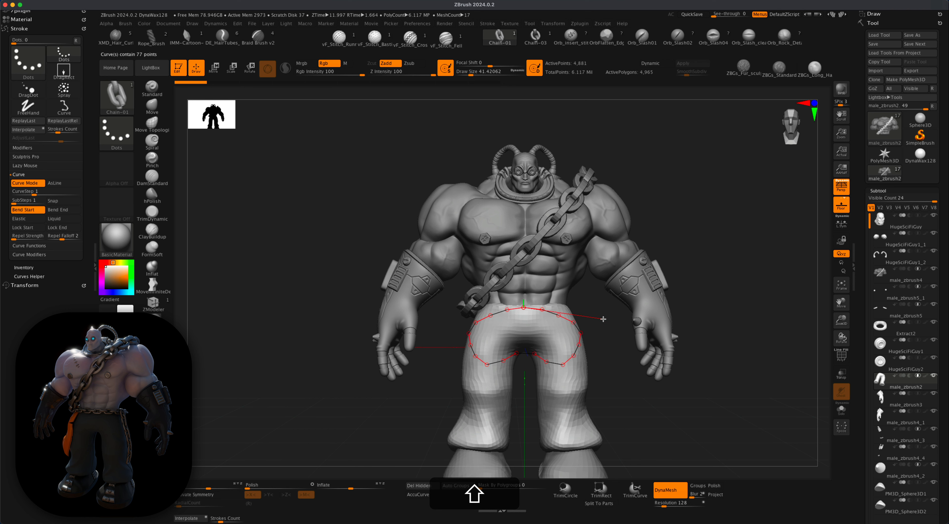
shift+drag(606, 321, 608, 329)
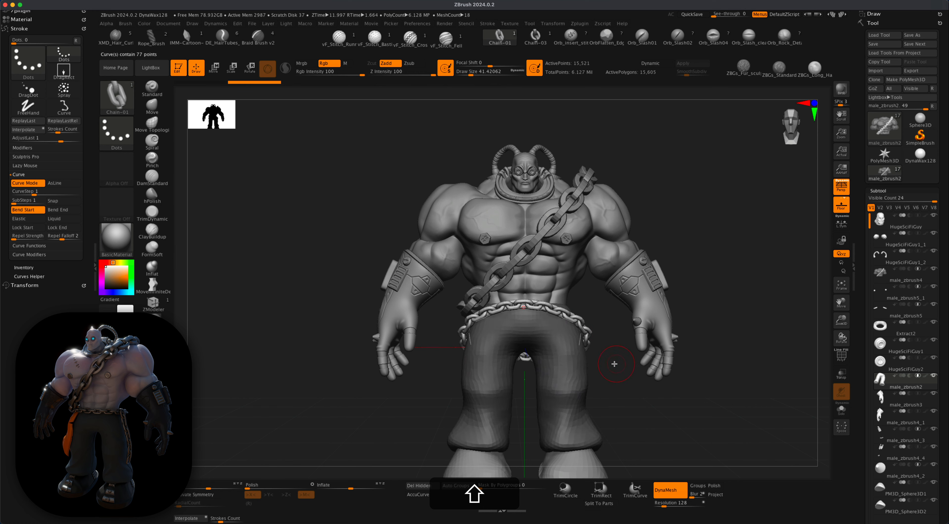
mouse_move(614, 363)
mouse_down()
mouse_move(598, 367)
mouse_move(621, 370)
mouse_up()
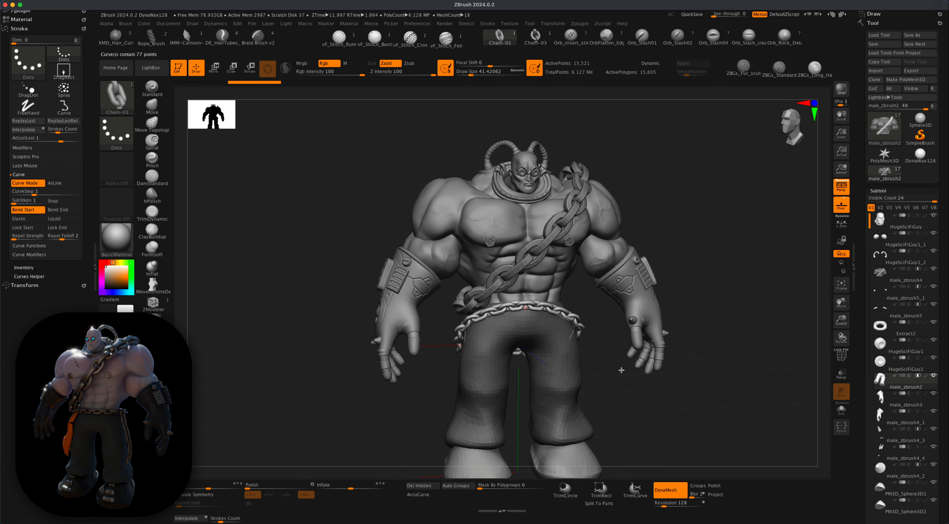
key(super+z)
key(shift+super+z)
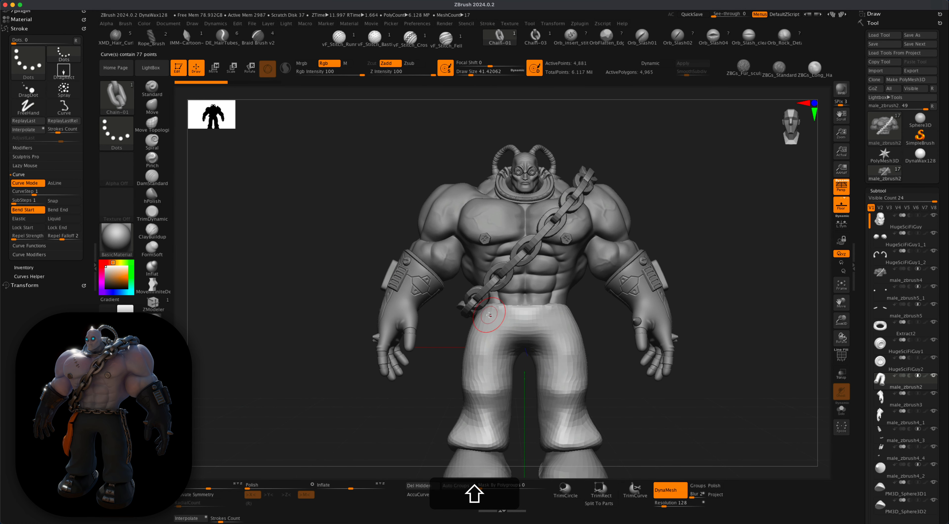
Step: Wrap a Chain-01 curve horizontally around the top of the trousers as a chain belt and release its curve
shift+drag(489, 316, 580, 315)
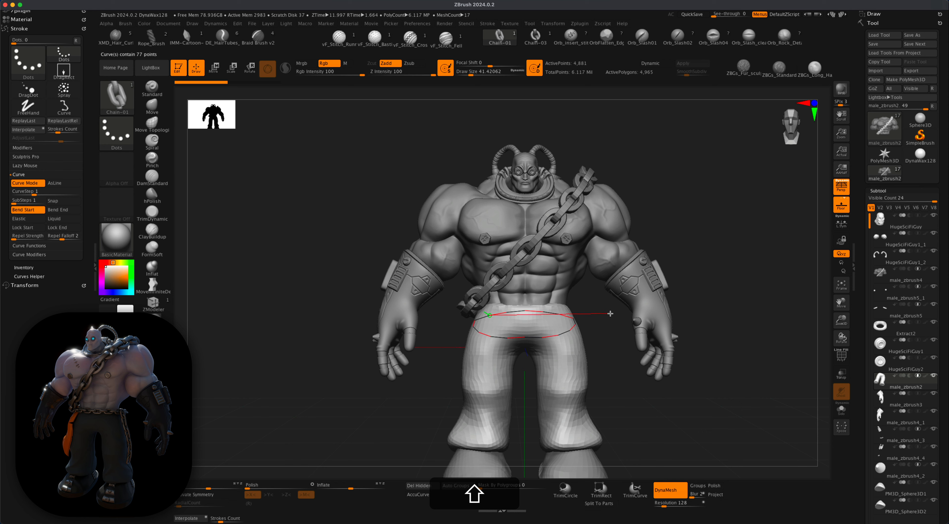
mouse_move(608, 357)
mouse_down()
mouse_move(684, 356)
mouse_move(610, 355)
mouse_move(619, 375)
mouse_move(595, 368)
mouse_up()
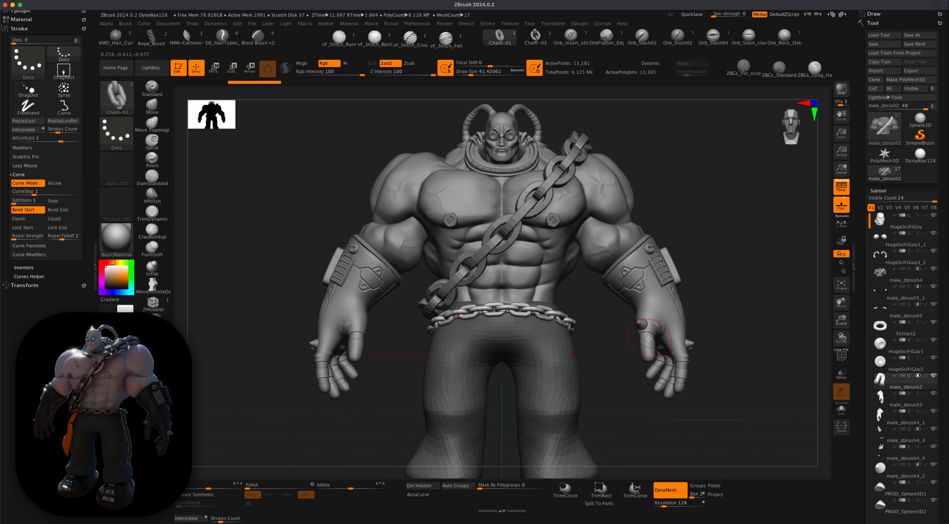
mouse_move(395, 340)
mouse_down()
mouse_move(534, 342)
mouse_move(401, 342)
mouse_up()
alt+drag(620, 383, 617, 385)
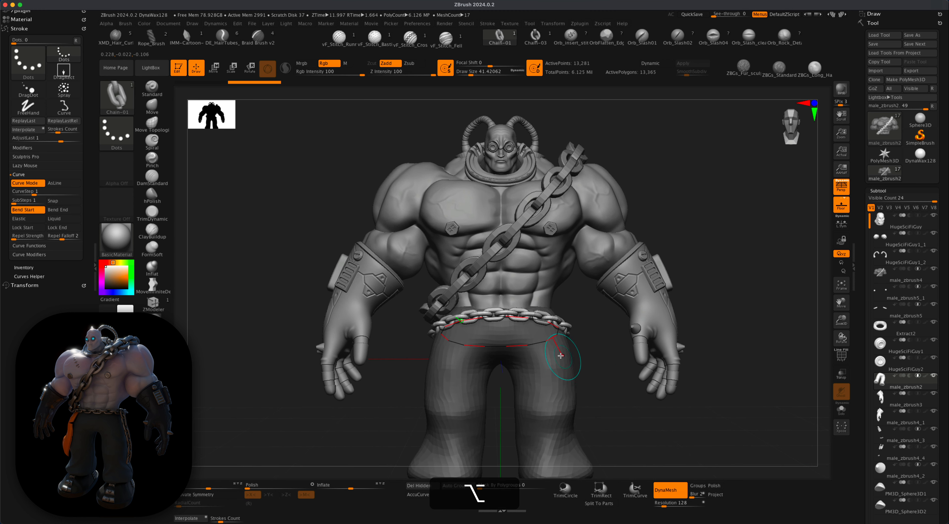
key(super+z)
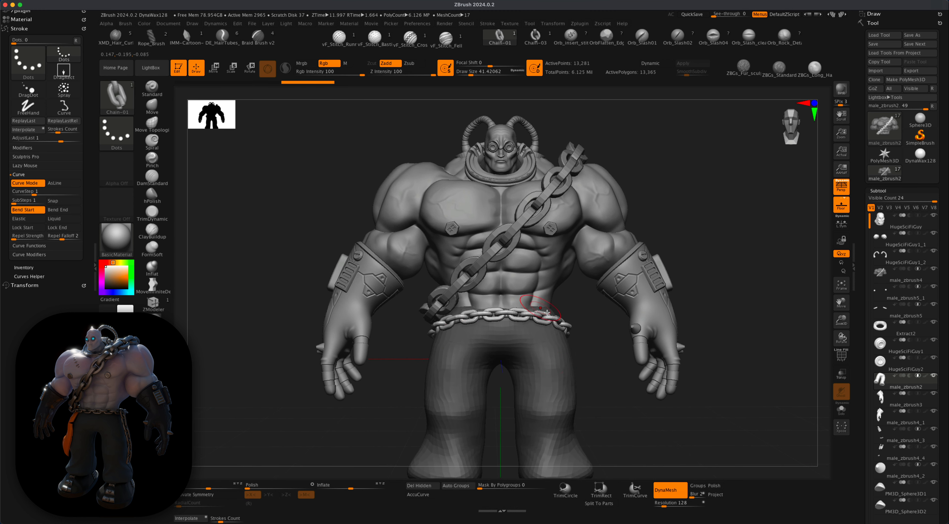
Step: With the Move brush at a draw size of about 172, adjust the waist chain along the sides of the hips
click(154, 107)
key(s)
key(s)
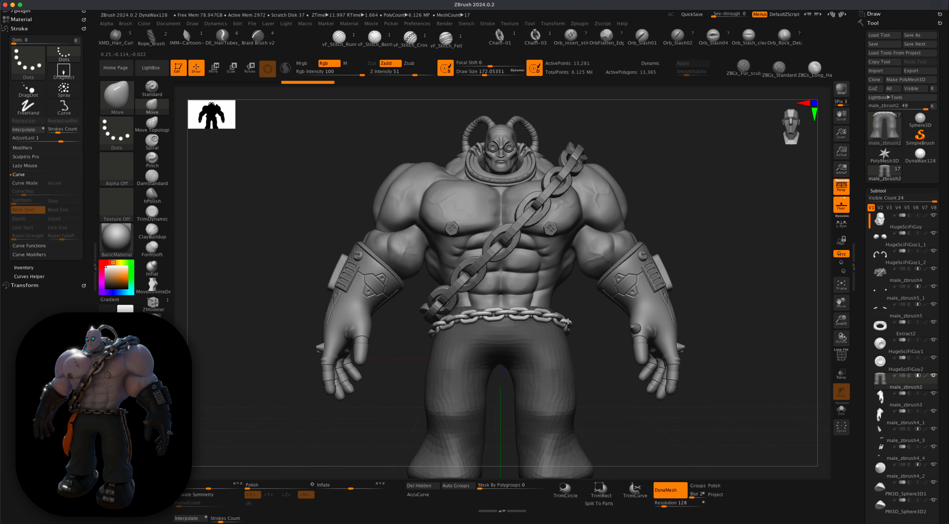
drag(568, 321, 434, 326)
drag(568, 331, 515, 317)
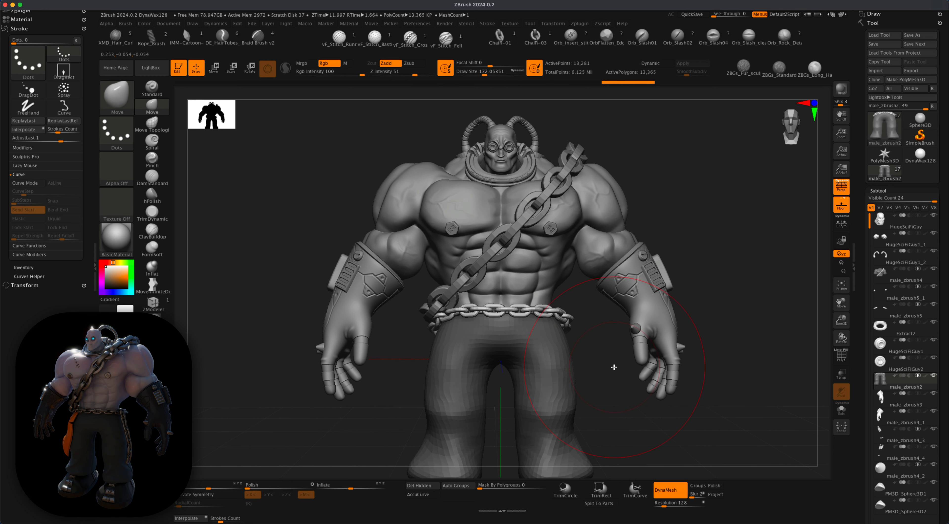
Step: Reduce the Move brush's draw size to about 124 and refine the waist chain's fit around the trousers
mouse_move(614, 367)
mouse_down()
mouse_move(669, 372)
mouse_move(616, 369)
mouse_move(615, 360)
mouse_up()
mouse_move(663, 373)
shift+mouse_down()
mouse_move(607, 373)
mouse_move(626, 372)
shift+mouse_up()
drag(612, 332, 605, 326)
mouse_move(660, 398)
mouse_down()
mouse_move(645, 350)
mouse_move(632, 348)
mouse_up()
mouse_move(553, 354)
shift+mouse_down()
mouse_move(505, 367)
mouse_move(682, 365)
shift+mouse_up()
alt+drag(691, 302, 692, 240)
alt+drag(689, 385, 690, 362)
alt+drag(673, 309, 683, 309)
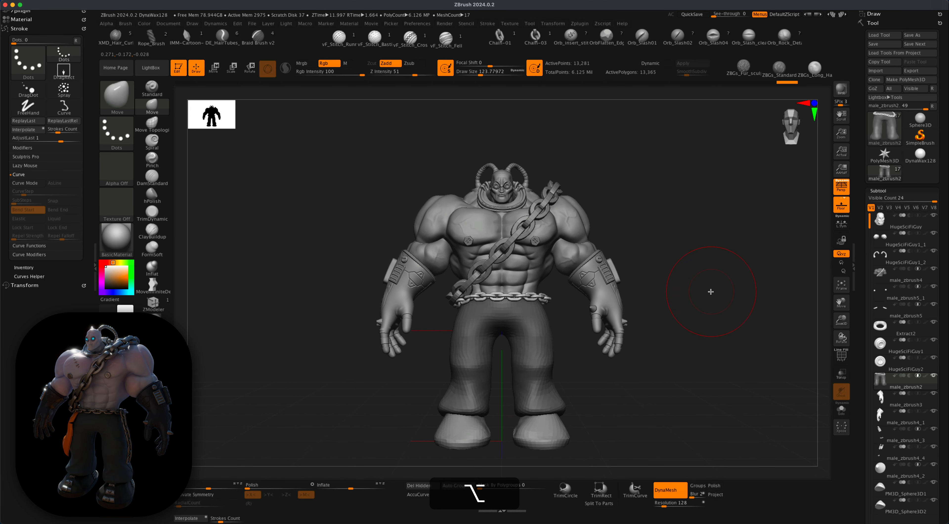
Step: Draw a Chain-01 curve down the outer thigh from the waist chain, enlarge its links at draw size 64, and release the curve
alt+drag(730, 283, 750, 287)
drag(651, 214, 695, 325)
drag(575, 317, 556, 324)
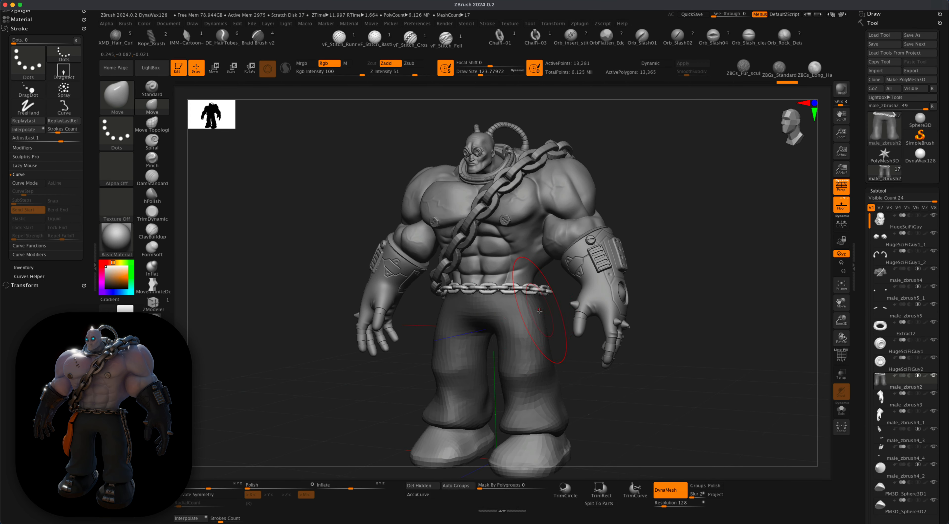
mouse_move(576, 367)
alt+mouse_down()
mouse_move(565, 352)
mouse_move(580, 365)
alt+mouse_up()
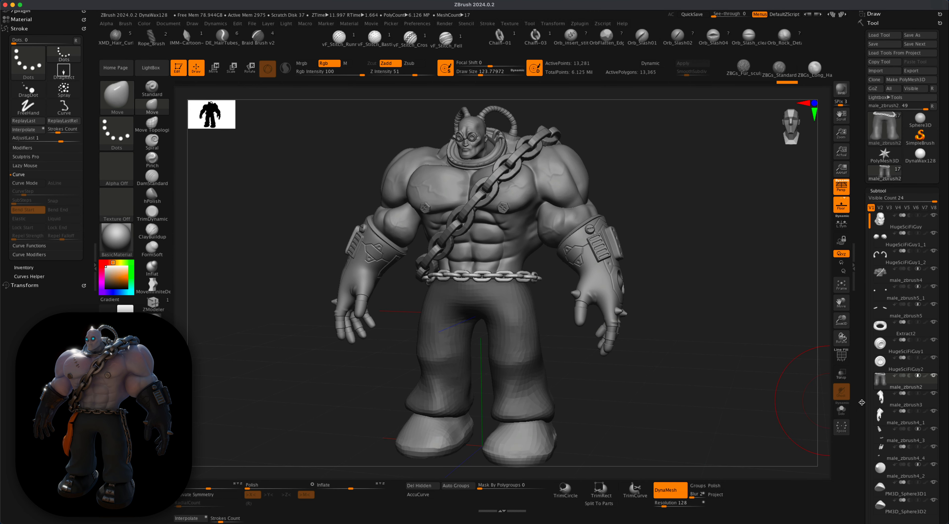
alt+drag(710, 375, 660, 390)
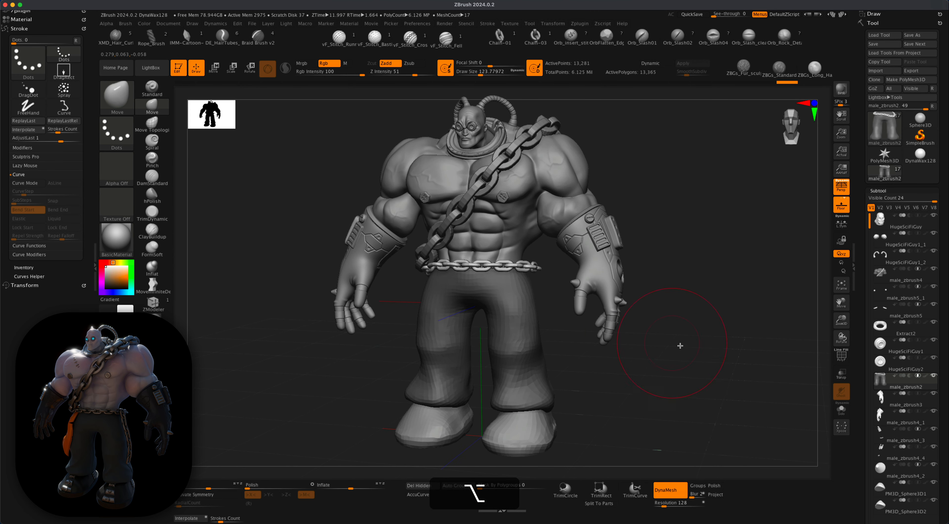
click(499, 37)
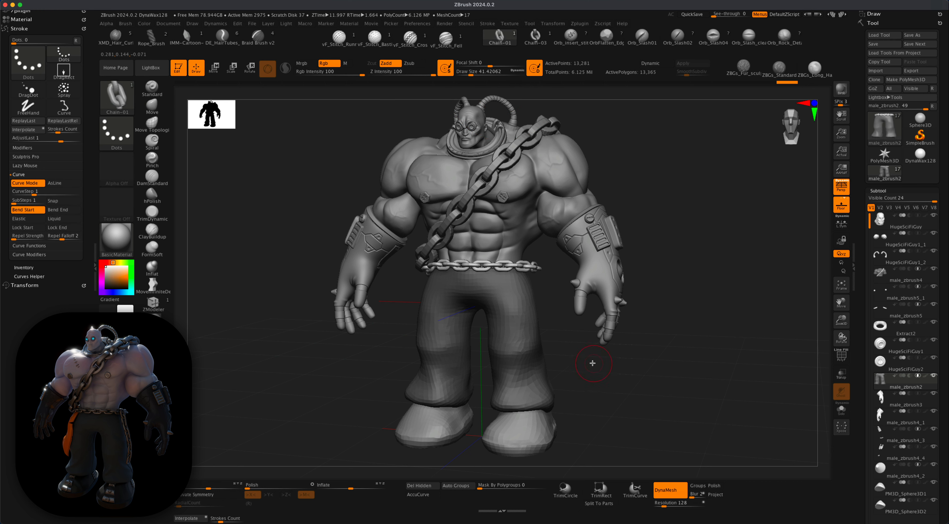
alt+drag(625, 407, 604, 395)
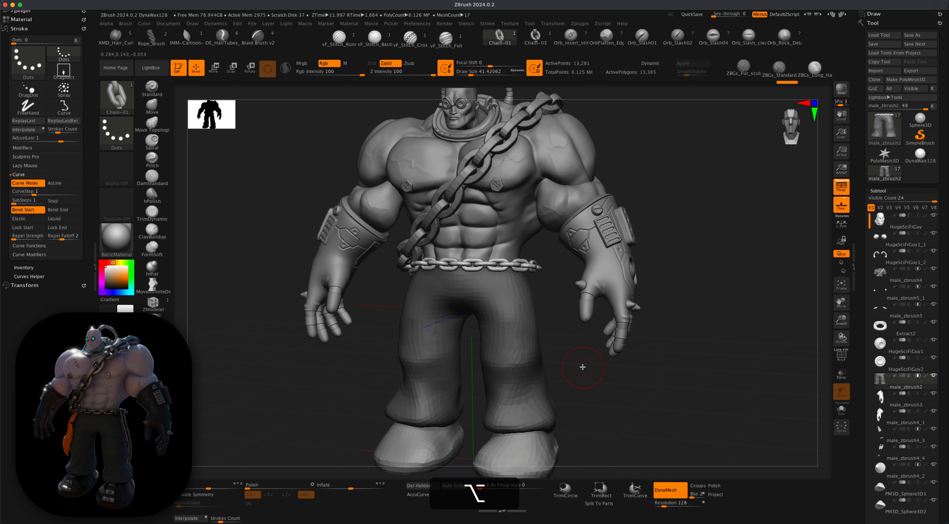
super+drag(576, 360, 540, 382)
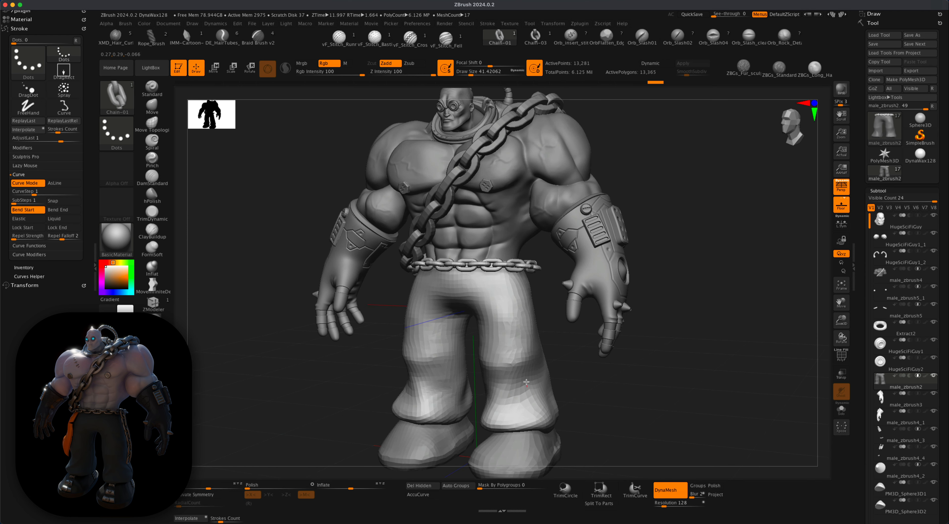
click(509, 278)
drag(572, 373, 588, 369)
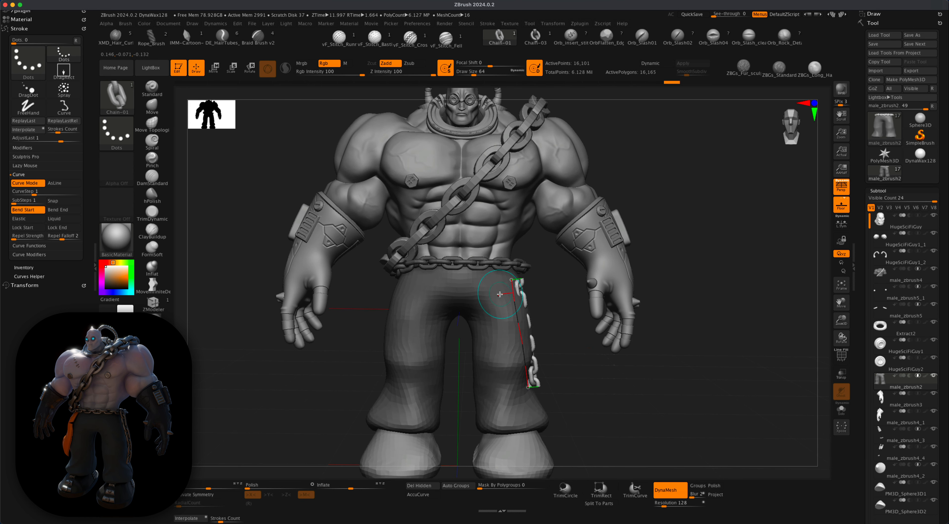
click(492, 330)
Step: With the Move brush at a draw size of about 97, pull the hanging chain away from the leg and up to the waist chain
click(151, 112)
key(s)
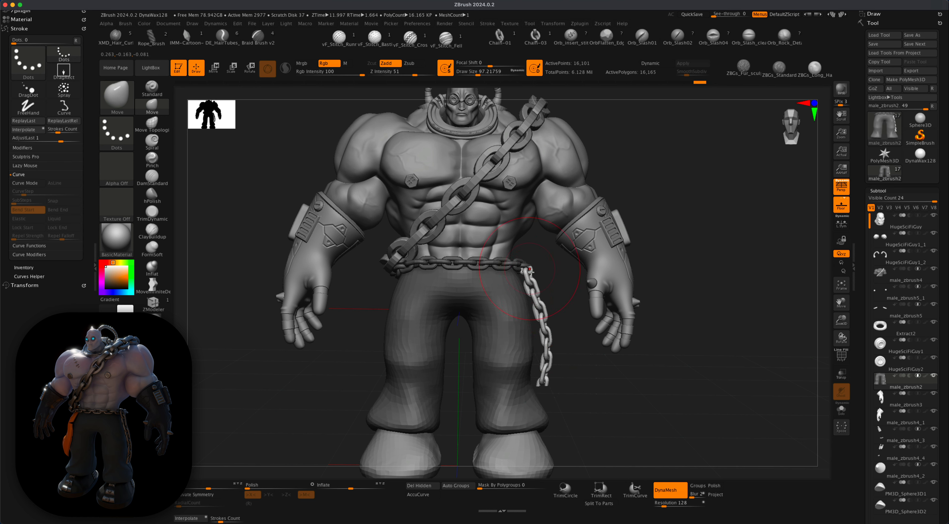
mouse_move(555, 273)
mouse_down()
mouse_move(517, 294)
mouse_move(555, 292)
mouse_move(562, 341)
mouse_move(568, 298)
mouse_move(557, 257)
mouse_move(590, 248)
mouse_move(535, 268)
mouse_move(573, 247)
mouse_move(578, 324)
mouse_up()
key(s)
mouse_move(581, 229)
mouse_down()
mouse_move(565, 218)
mouse_move(579, 214)
mouse_move(567, 224)
mouse_move(581, 238)
mouse_move(565, 221)
mouse_move(584, 219)
mouse_move(511, 221)
mouse_move(523, 234)
mouse_move(555, 233)
mouse_move(514, 251)
mouse_up()
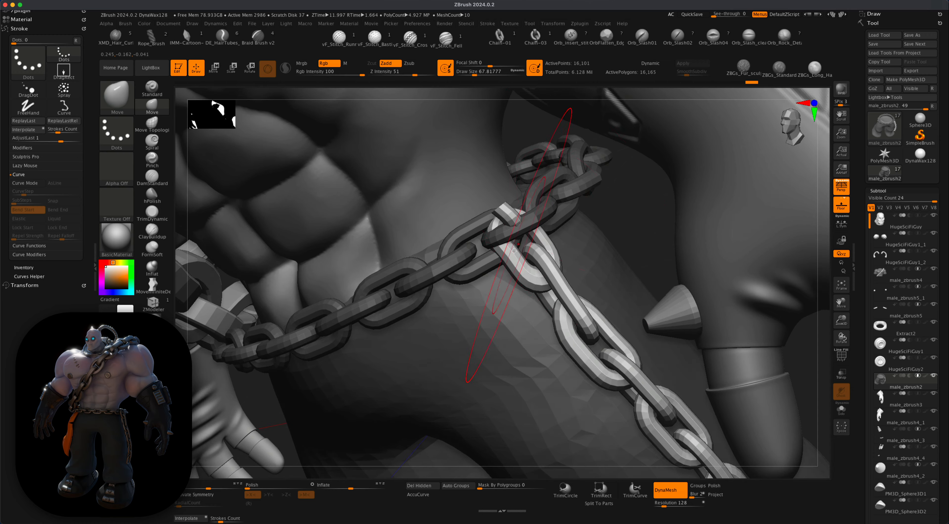
Step: Reduce the Move brush's draw size to about 23 and move the hanging chain's upper links towards the waist chain's link
mouse_move(615, 212)
mouse_down()
mouse_move(624, 195)
mouse_move(516, 239)
mouse_move(563, 234)
mouse_move(628, 246)
mouse_up()
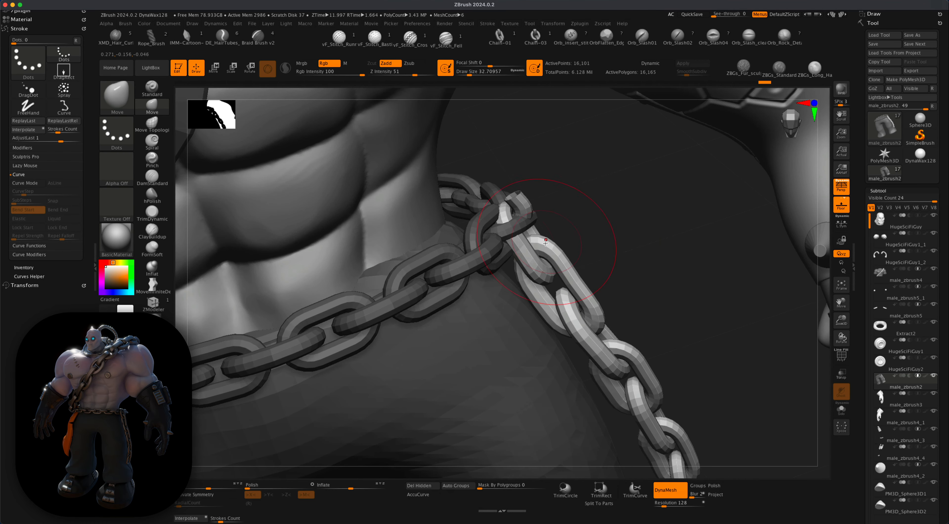
mouse_move(582, 227)
mouse_down()
mouse_move(599, 244)
mouse_move(587, 255)
mouse_move(590, 222)
mouse_up()
key(s)
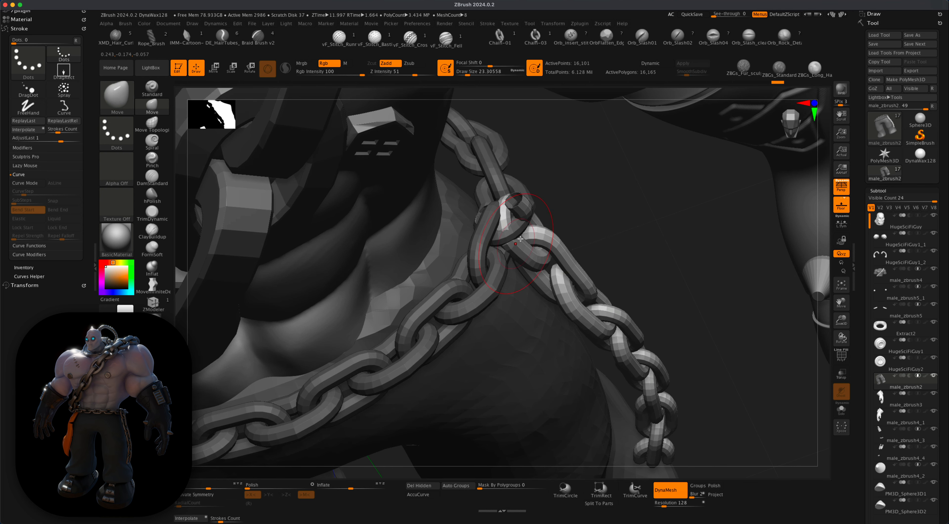
drag(520, 238, 558, 223)
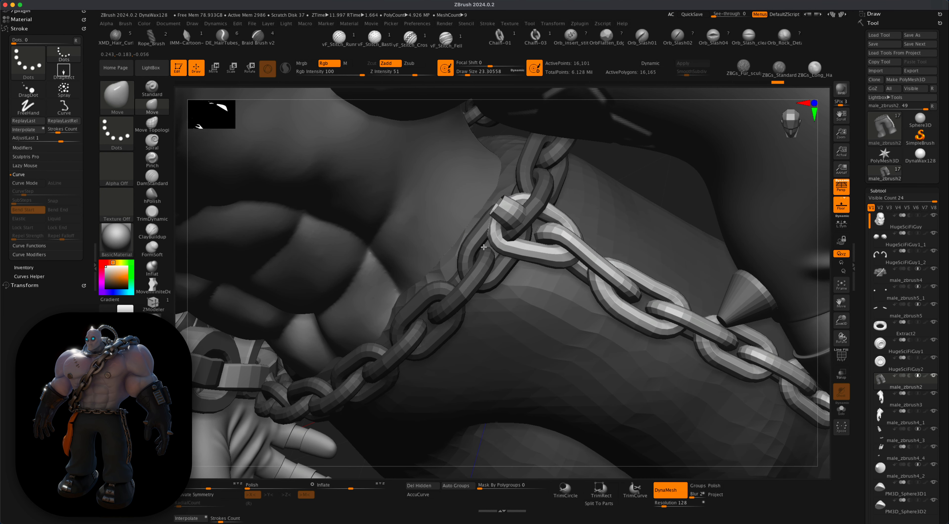
Step: Undo the last adjustment, set the draw size to about 17, and fit the hanging chain's top link around the waist chain
mouse_move(617, 186)
mouse_down()
mouse_move(636, 170)
mouse_move(536, 204)
mouse_up()
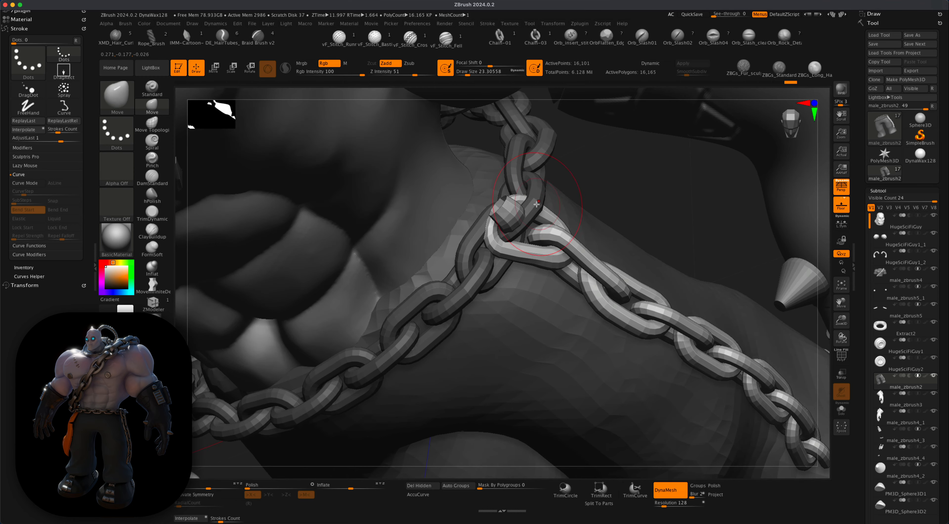
key(super+z)
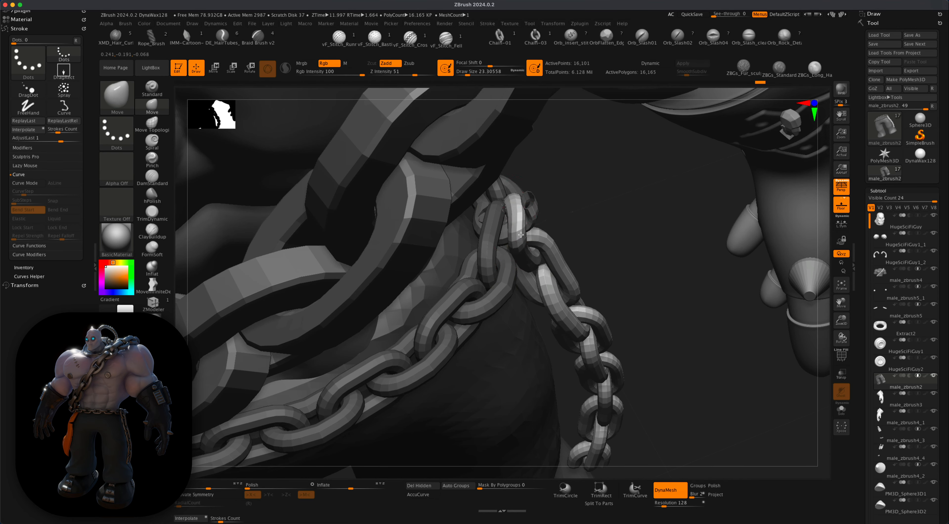
key(s)
mouse_move(518, 223)
mouse_down()
mouse_move(588, 222)
mouse_move(544, 216)
mouse_up()
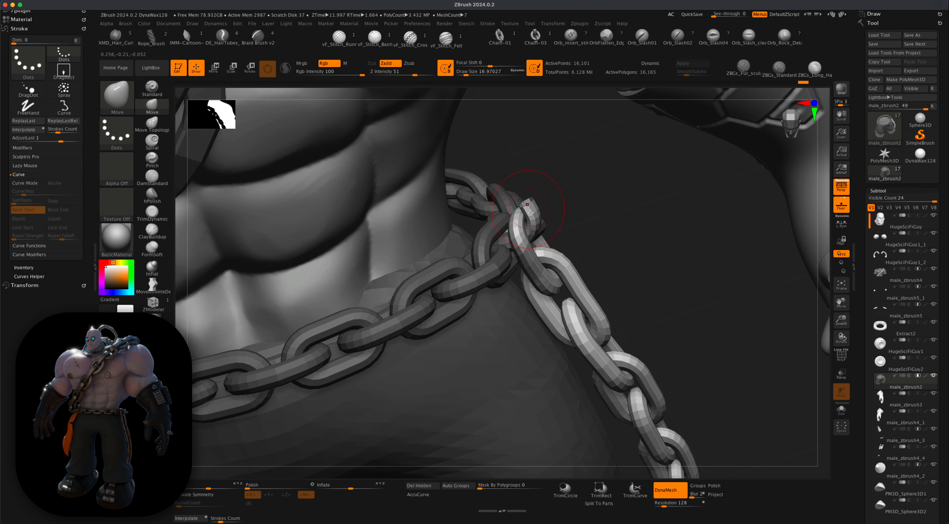
Step: Show the polyframes, assign Auto Groups to the chain links, and hide the surplus partial link at the hanging chain's upper end
click(842, 359)
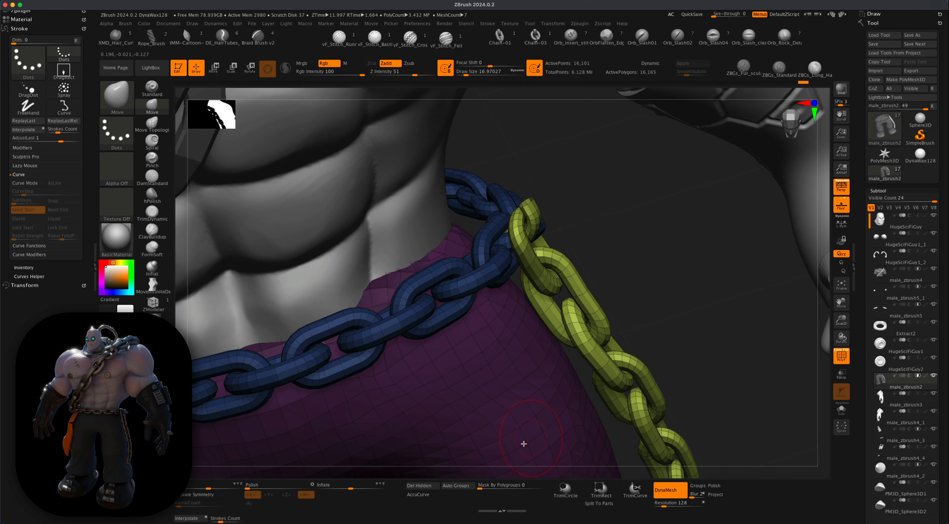
click(463, 487)
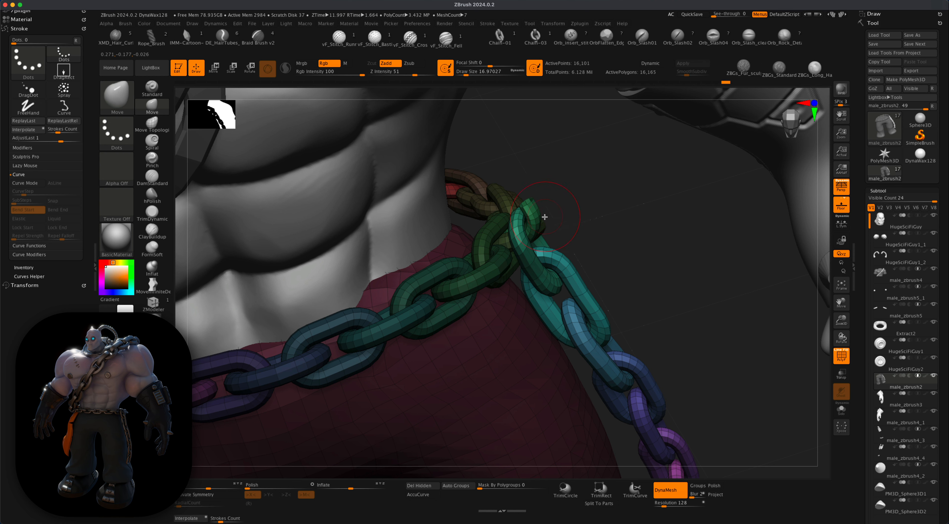
shift+super+click(532, 211)
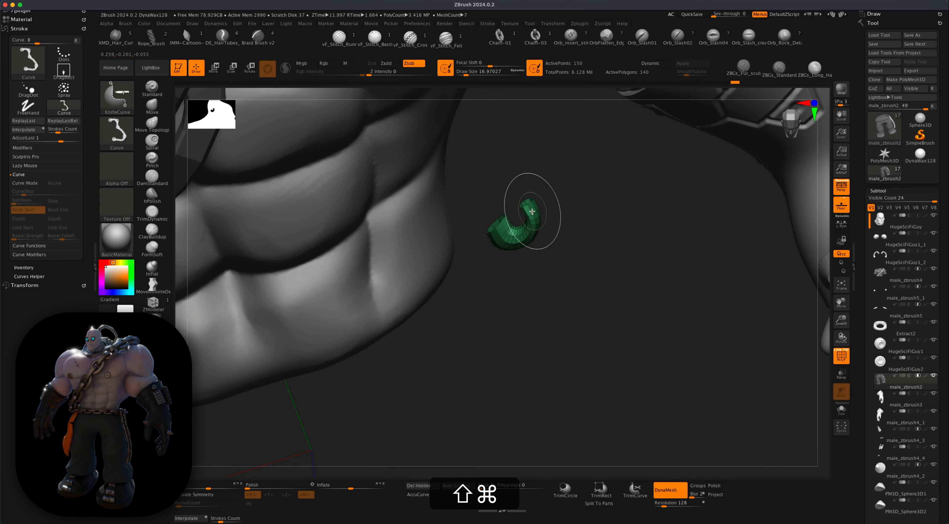
shift+super+click(533, 208)
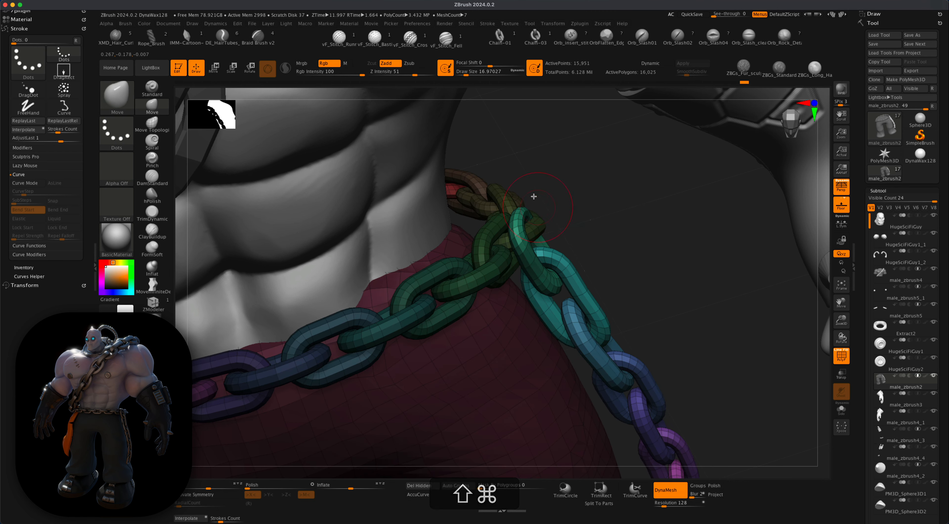
Step: Hide the surplus partial link at the hanging chain's lower end and delete all hidden geometry
mouse_move(608, 259)
alt+mouse_down()
mouse_move(608, 269)
mouse_move(597, 220)
mouse_move(653, 306)
mouse_move(637, 349)
mouse_move(684, 336)
mouse_move(693, 313)
alt+mouse_up()
shift+super+click(636, 349)
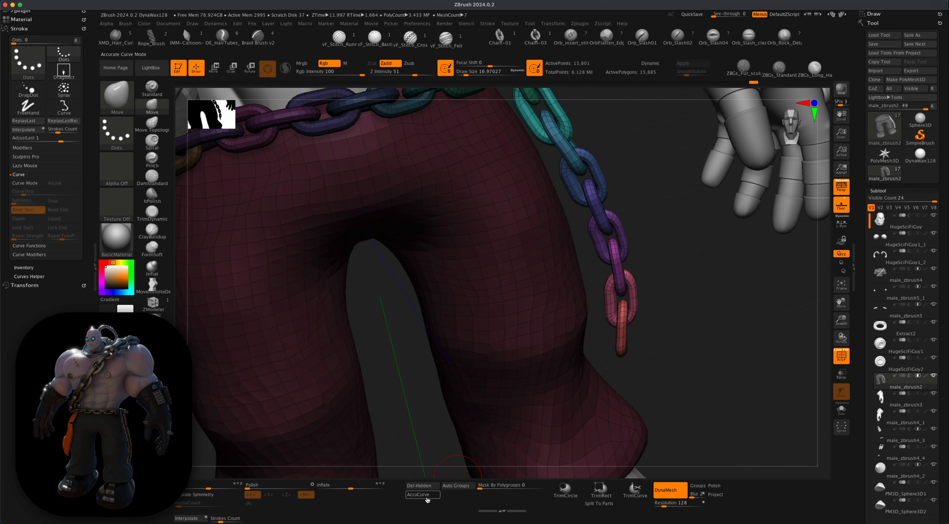
click(427, 489)
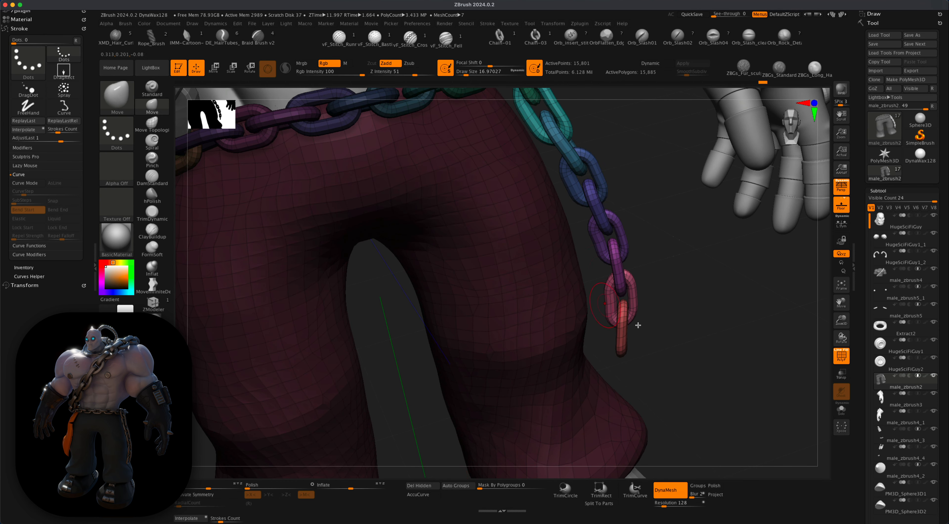
mouse_move(691, 344)
alt+mouse_down()
mouse_move(695, 307)
mouse_move(719, 328)
mouse_move(721, 358)
mouse_move(662, 398)
alt+mouse_up()
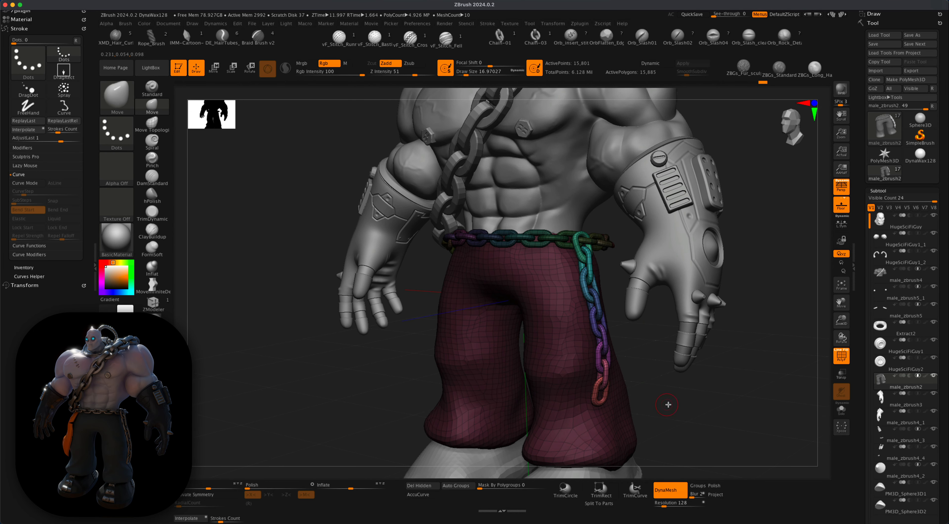
drag(668, 404, 683, 402)
alt+drag(630, 378, 623, 368)
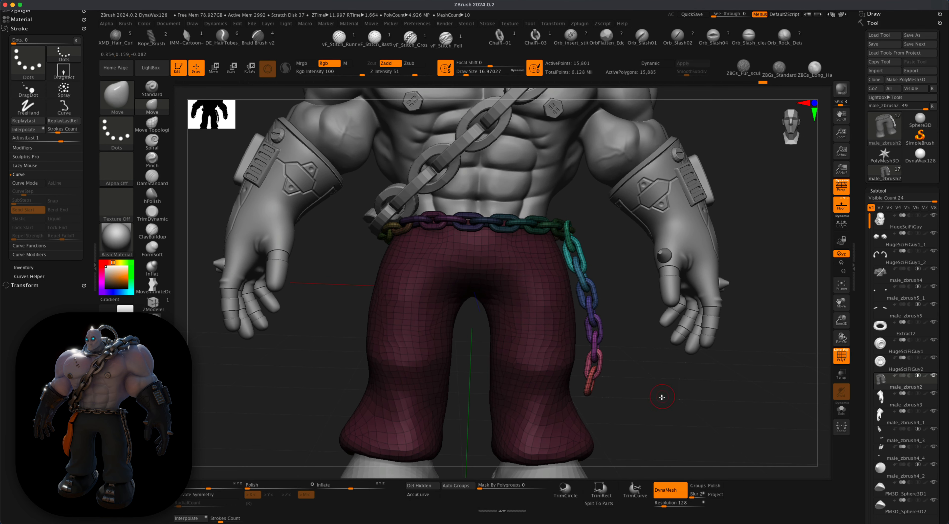
Step: Turn off the polyframes and clear the mask from the trousers
click(841, 355)
shift+drag(751, 398, 646, 361)
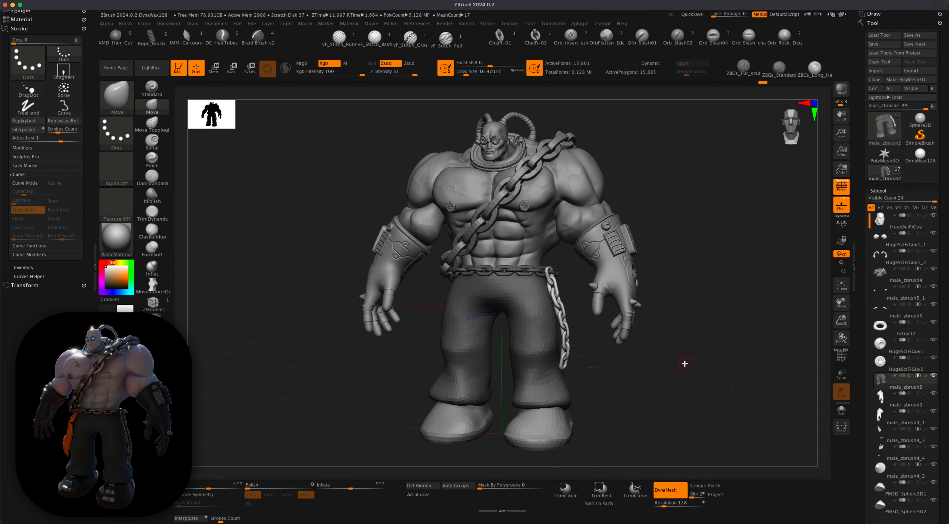
key(super)
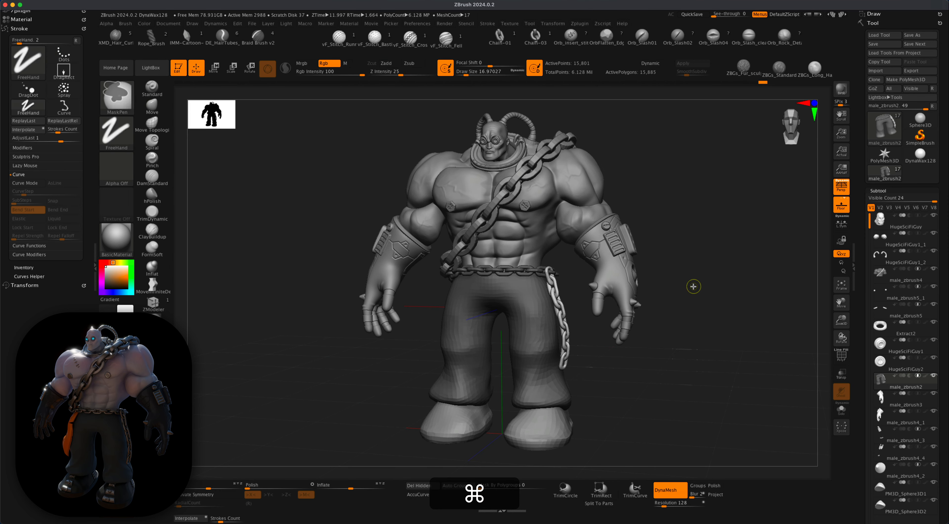
super+drag(693, 280, 743, 340)
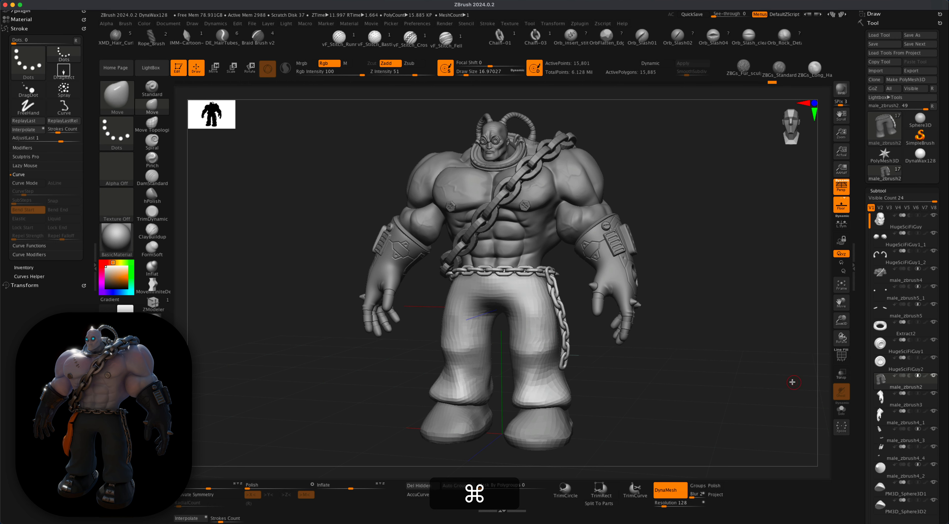
alt+drag(792, 382, 742, 372)
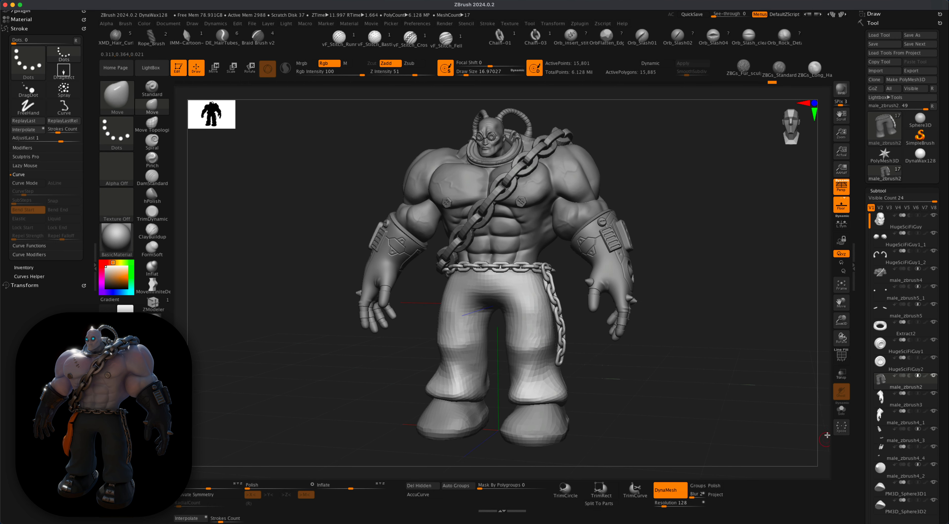
Step: Show the polyframes, isolate the trousers' polygroup, and split the hidden waist and hanging chains into their own subtool
click(841, 359)
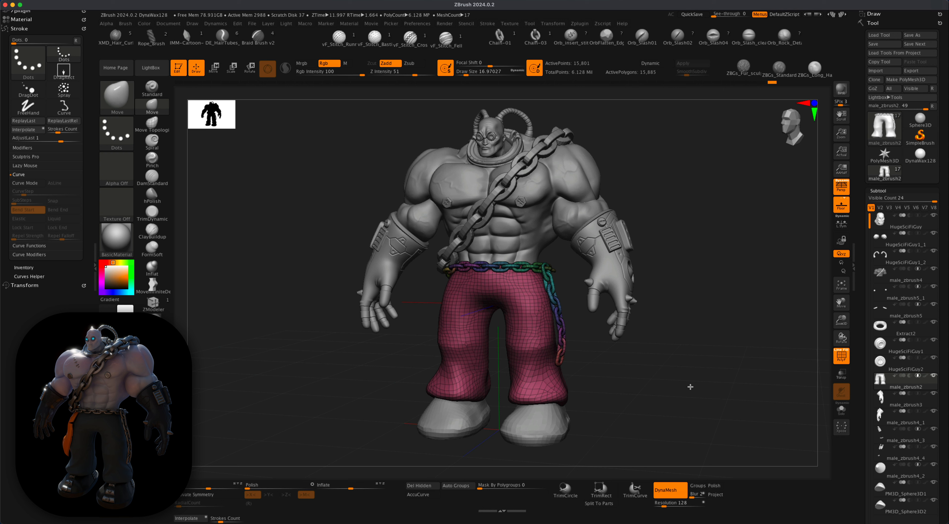
key(shift+super)
shift+super+click(529, 328)
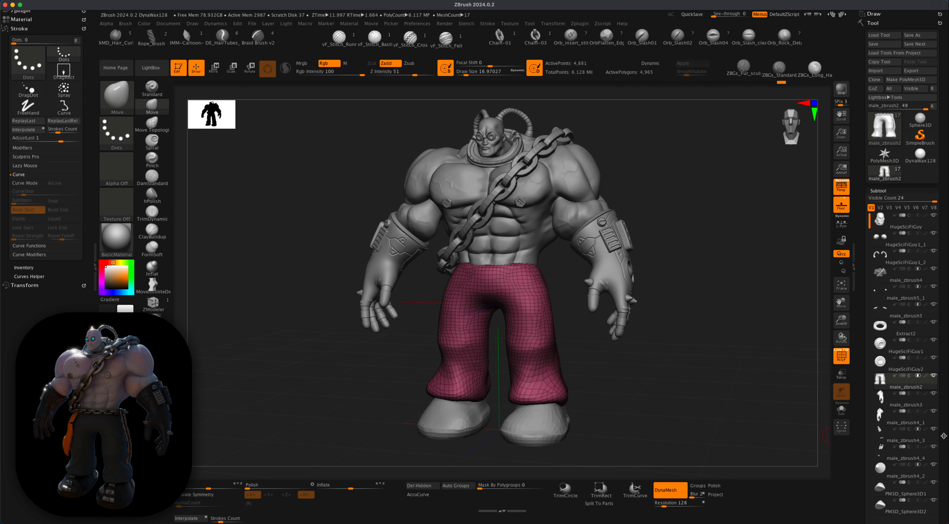
drag(943, 436, 946, 357)
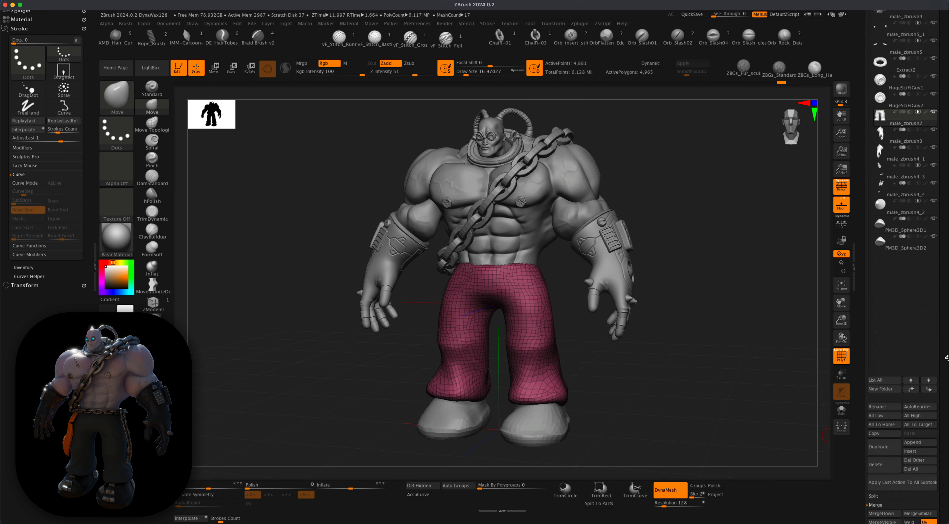
click(877, 496)
drag(938, 474, 927, 430)
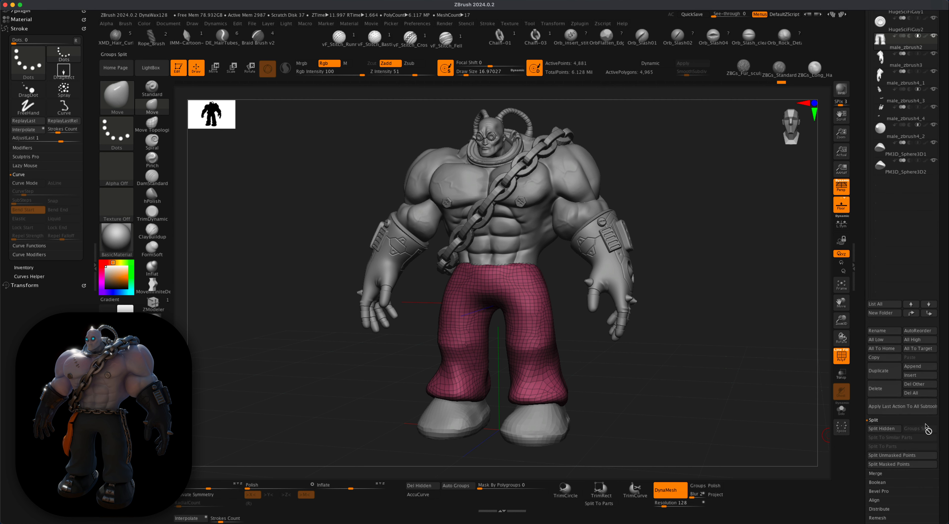
click(891, 428)
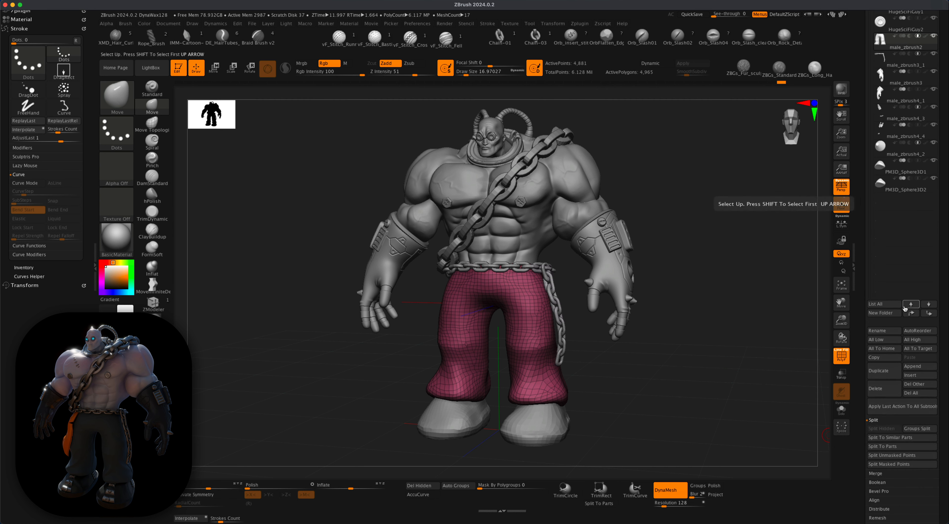
mouse_move(888, 63)
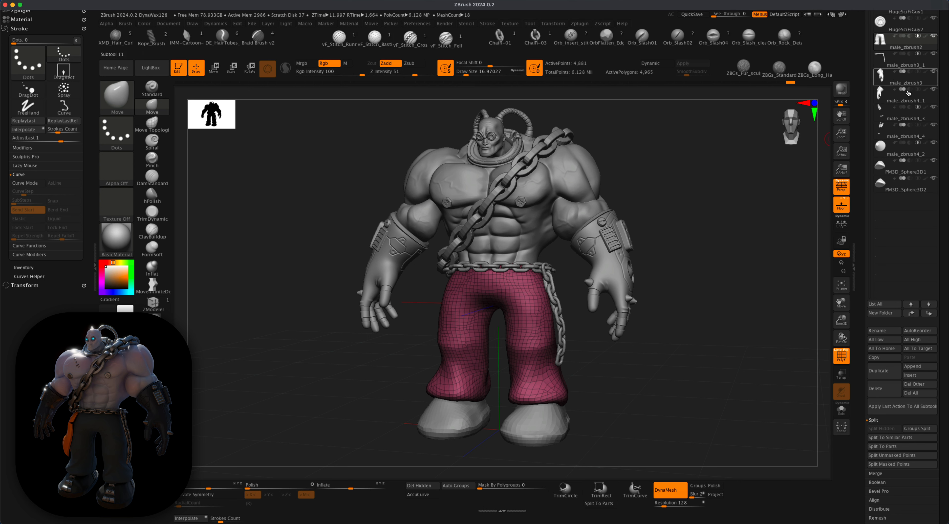
drag(944, 84, 939, 131)
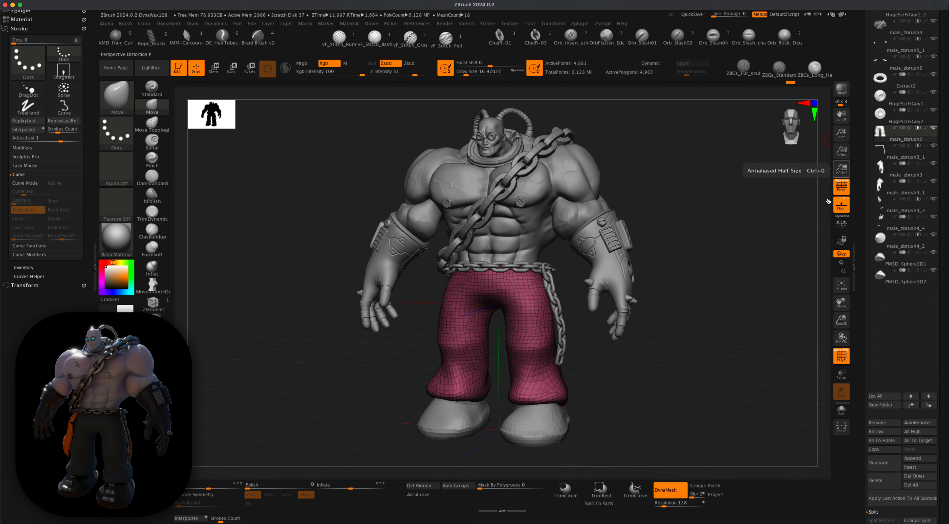
Step: Turn off the polyframes and set ZRemesher to a target polygon count of 1 with Adapt disabled
click(843, 358)
alt+drag(727, 326, 631, 334)
drag(691, 377, 700, 379)
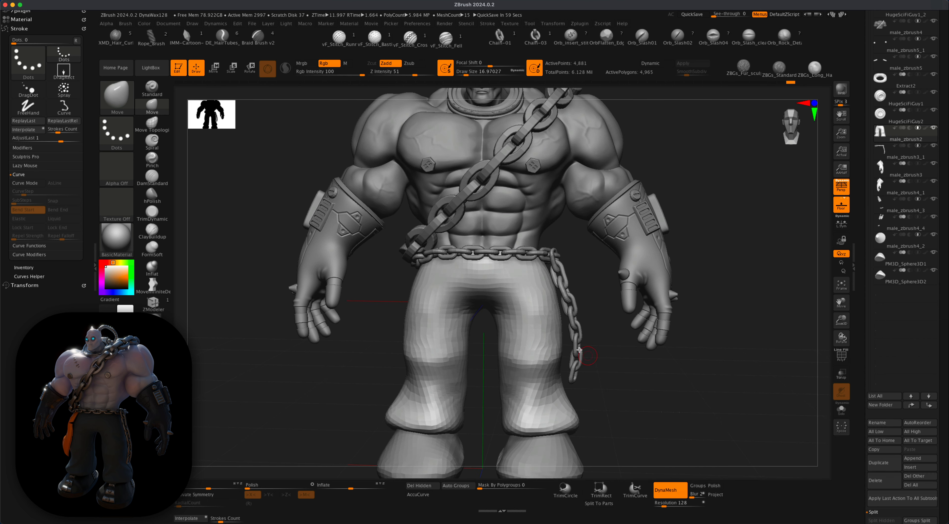
drag(679, 372, 693, 393)
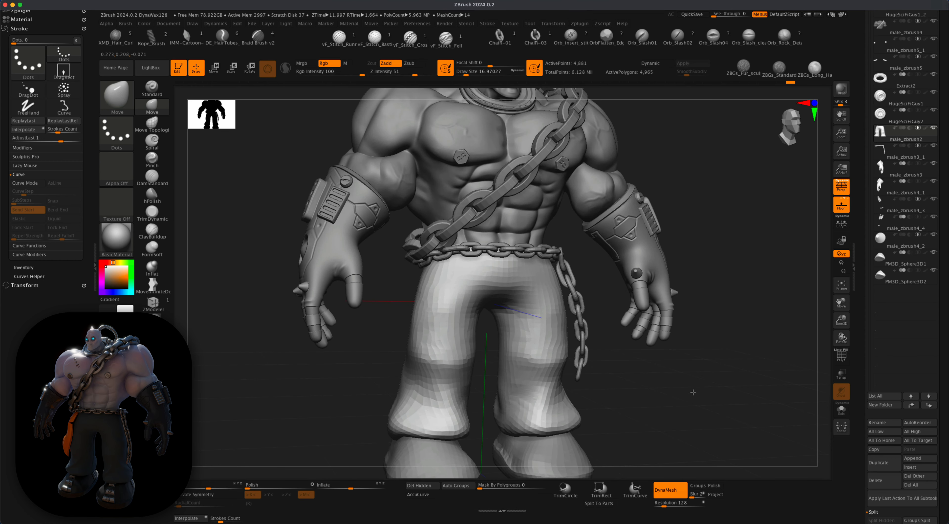
drag(781, 380, 824, 369)
drag(945, 344, 947, 282)
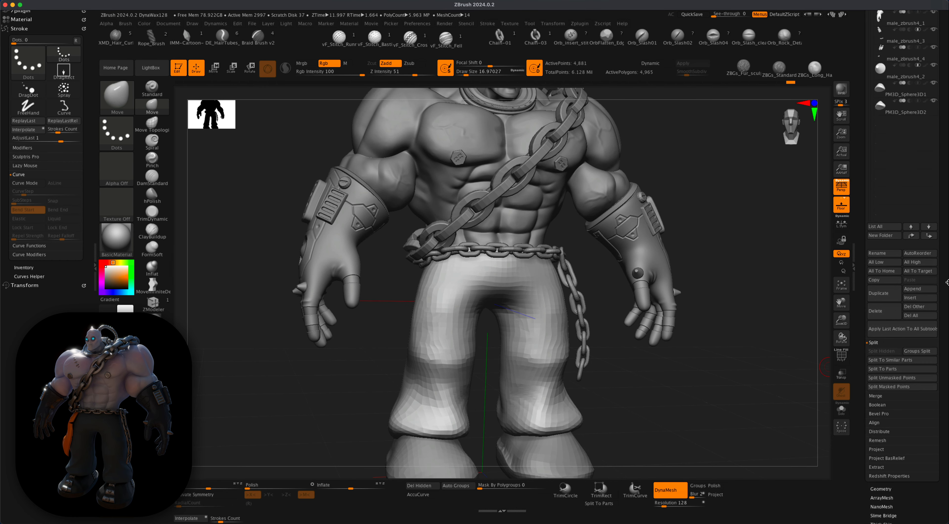
click(875, 489)
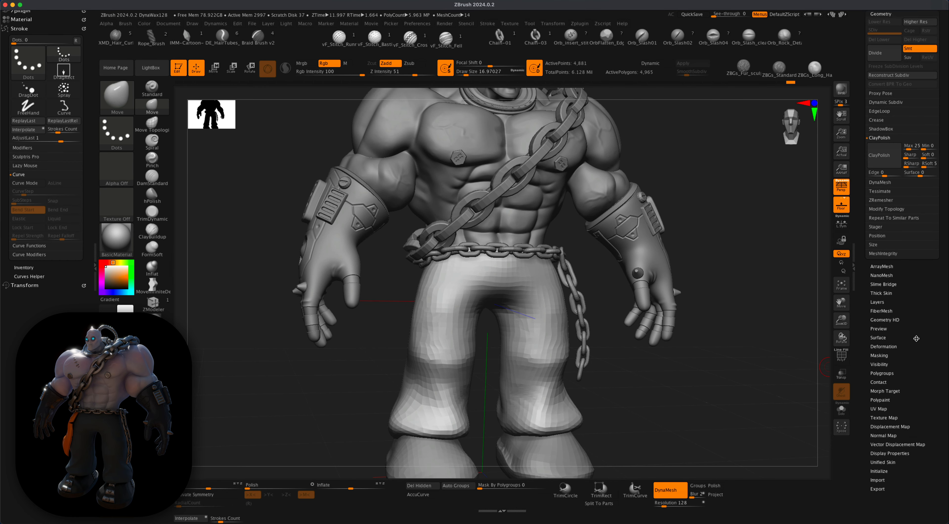
click(881, 201)
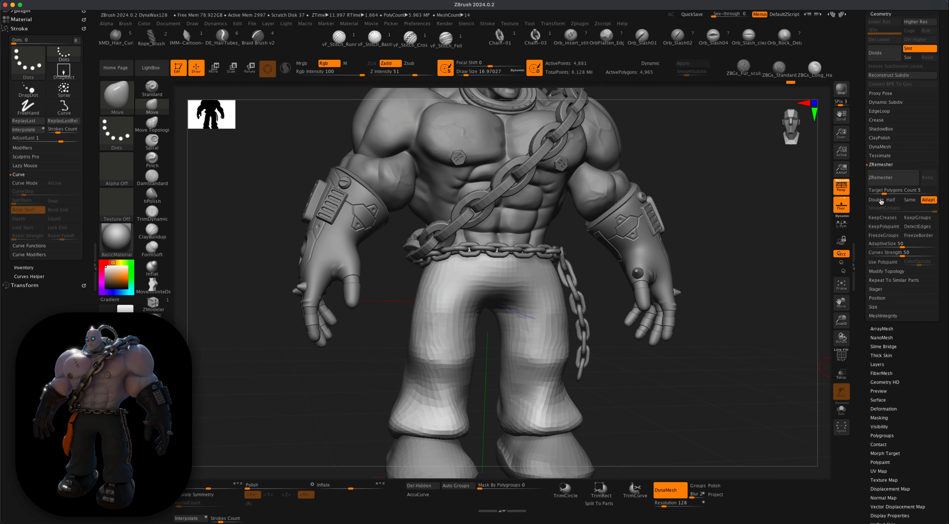
click(929, 203)
click(909, 192)
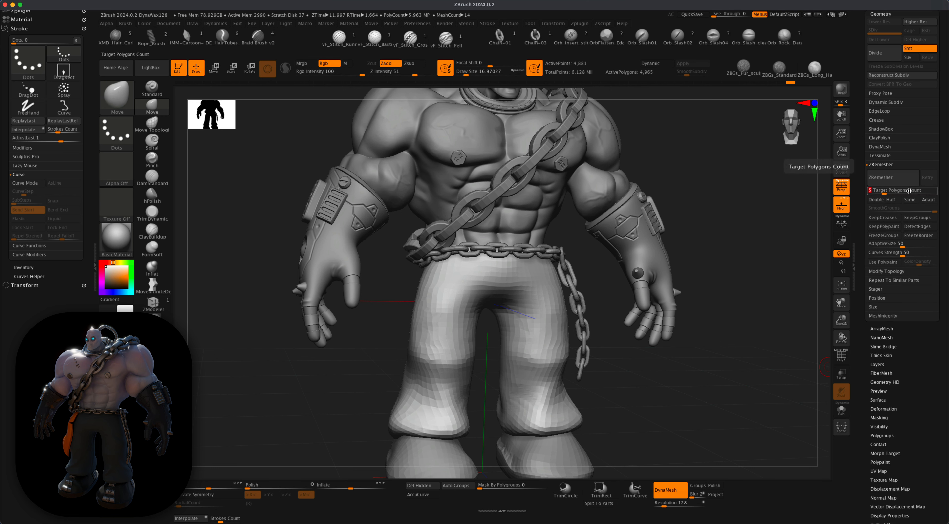
text(1)
key(Return)
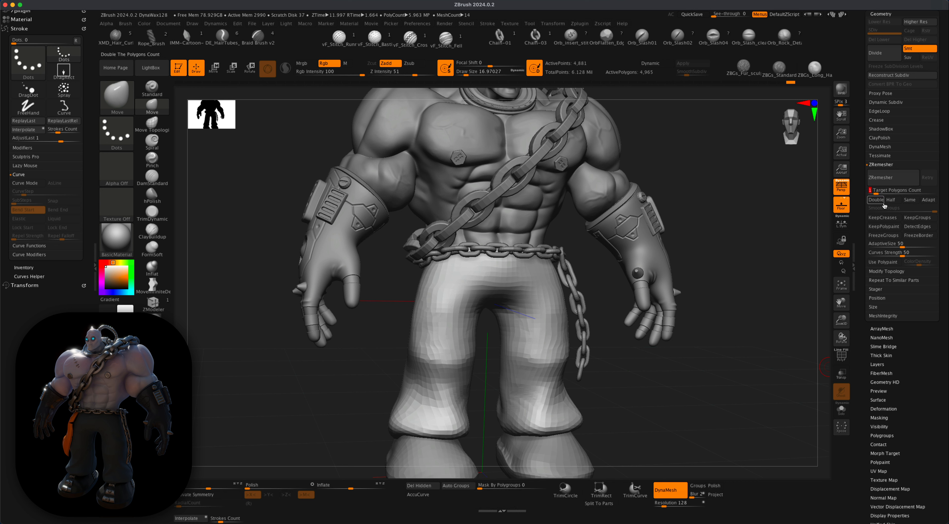
Step: Run ZRemesher on the trousers, undo it, and remesh them again with X symmetry activated
click(891, 180)
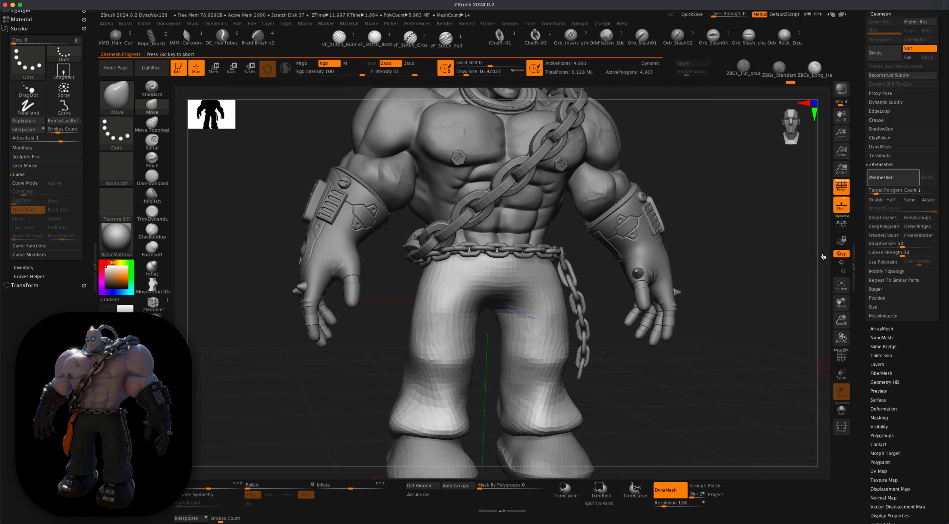
key(super+z)
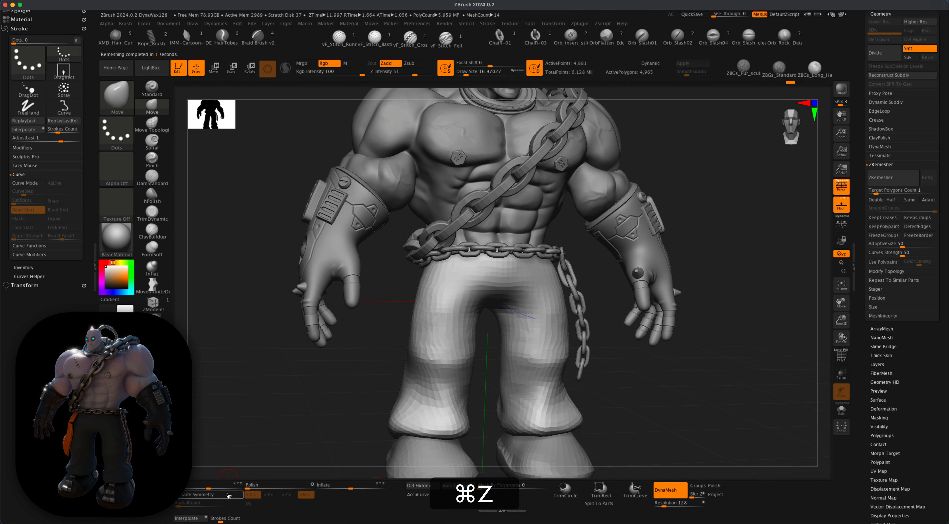
click(216, 495)
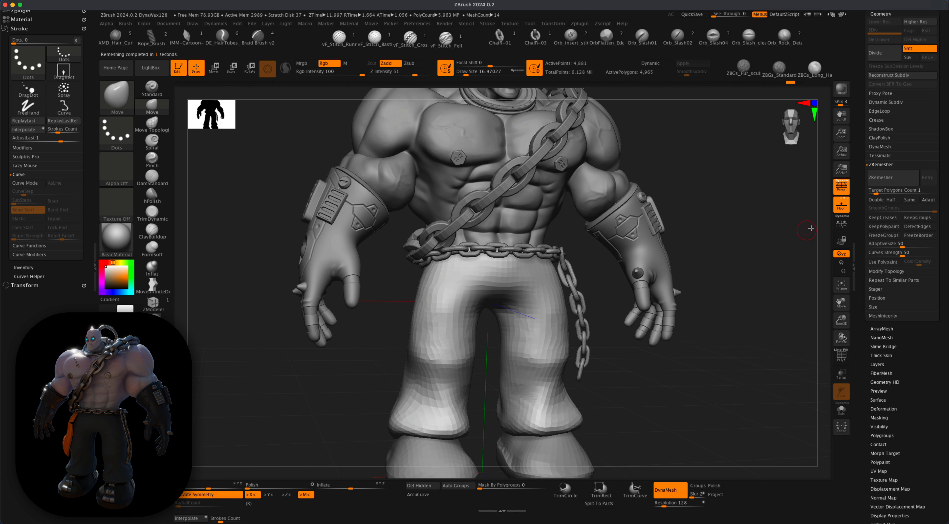
click(888, 179)
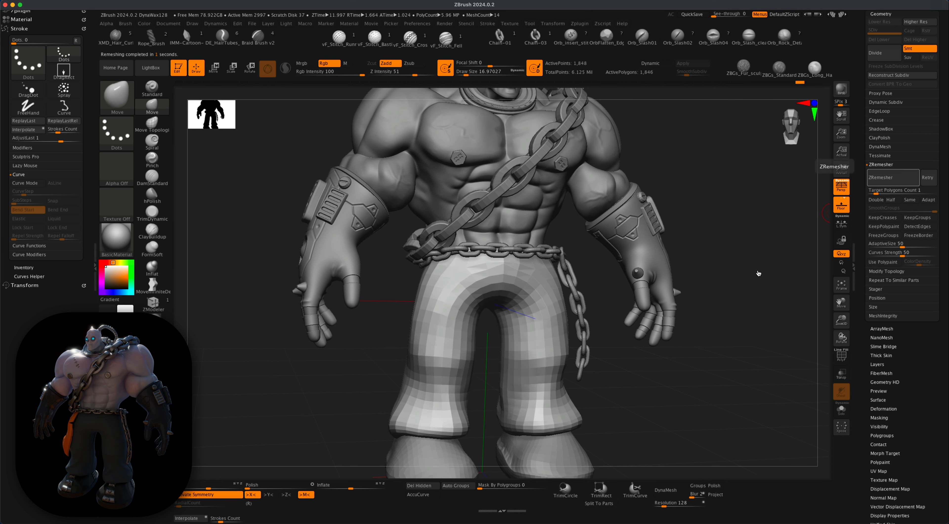
Step: Remesh the trousers again with ZRemesher's Half option, checking the topology with the polyframes before hiding them
click(843, 355)
mouse_move(793, 359)
mouse_down()
mouse_move(684, 376)
mouse_move(721, 378)
mouse_move(698, 382)
mouse_move(781, 312)
mouse_up()
click(890, 201)
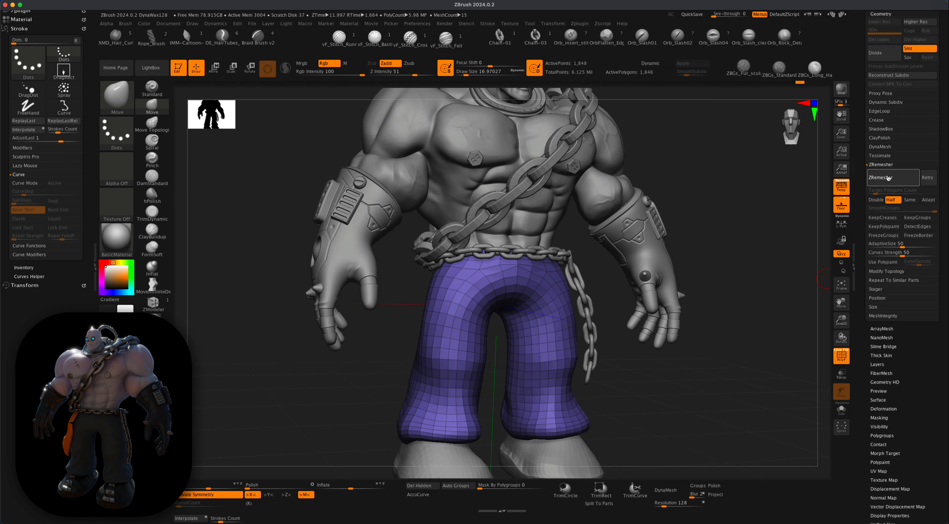
click(888, 178)
drag(745, 282, 840, 354)
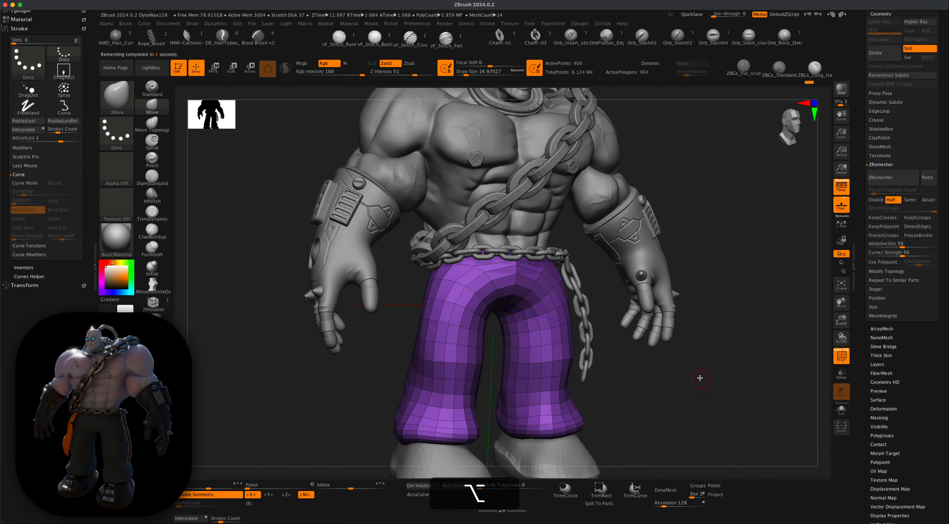
drag(700, 377, 665, 389)
click(841, 359)
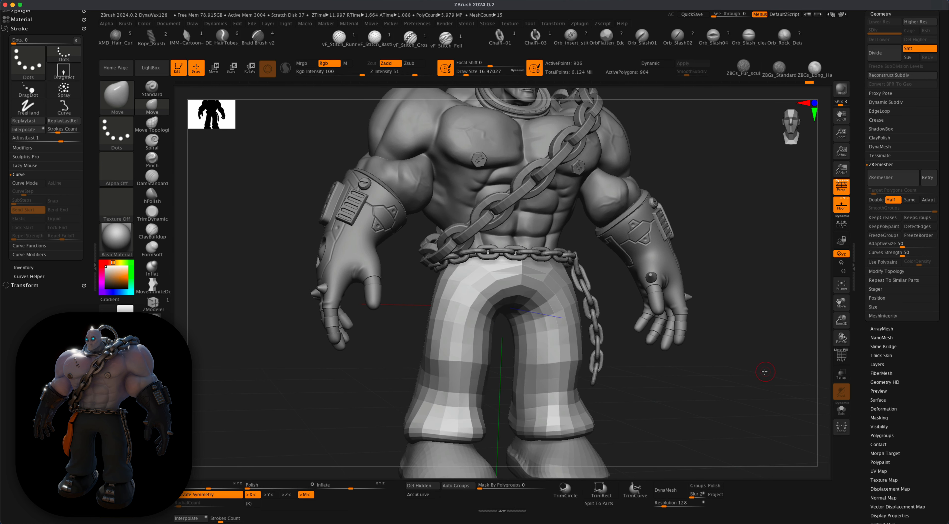
Step: Subdivide the remeshed trousers up to subdivision level 5
key(super+d)
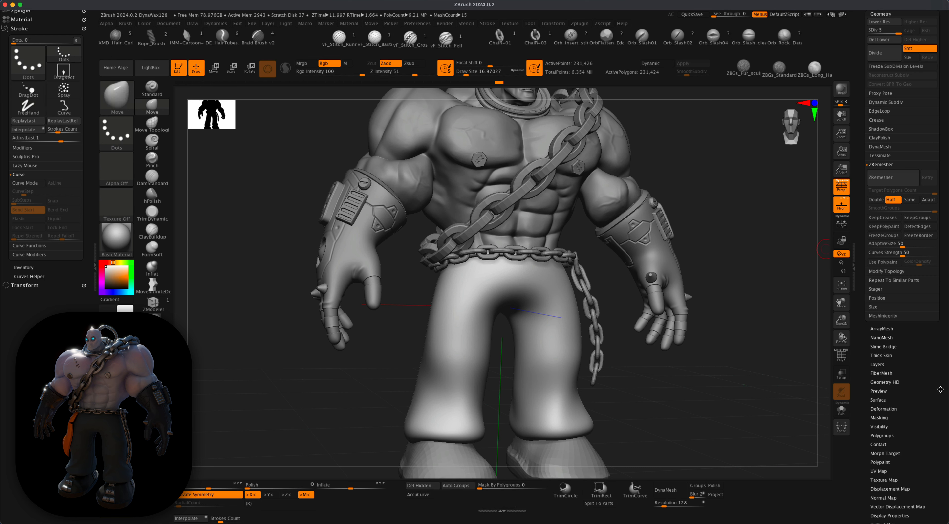
scroll(940, 389, down, 3)
scroll(942, 368, up, 15)
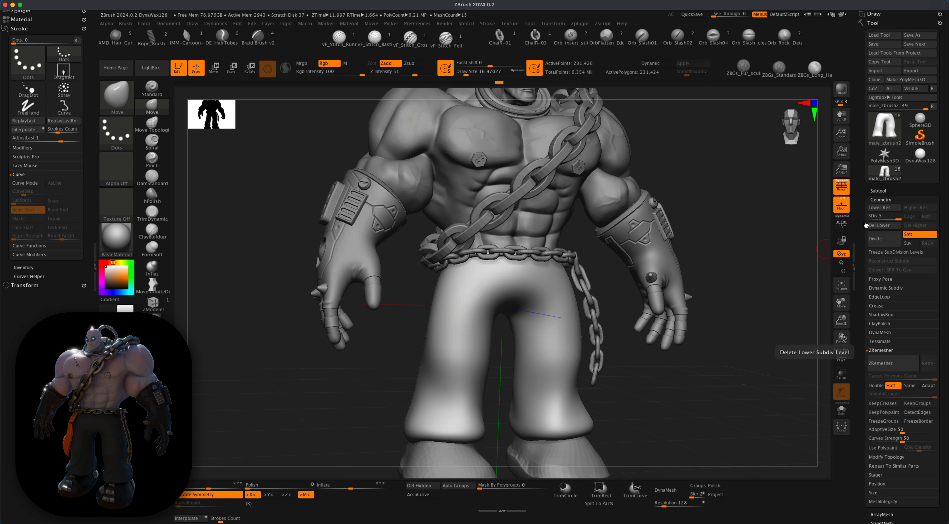
Step: Sculpt symmetrical folds radiating from the trousers' front crotch with the cg-cloth-1 brush at a draw size of about 31
mouse_move(774, 364)
mouse_down()
mouse_move(735, 390)
mouse_move(692, 392)
mouse_move(632, 377)
mouse_up()
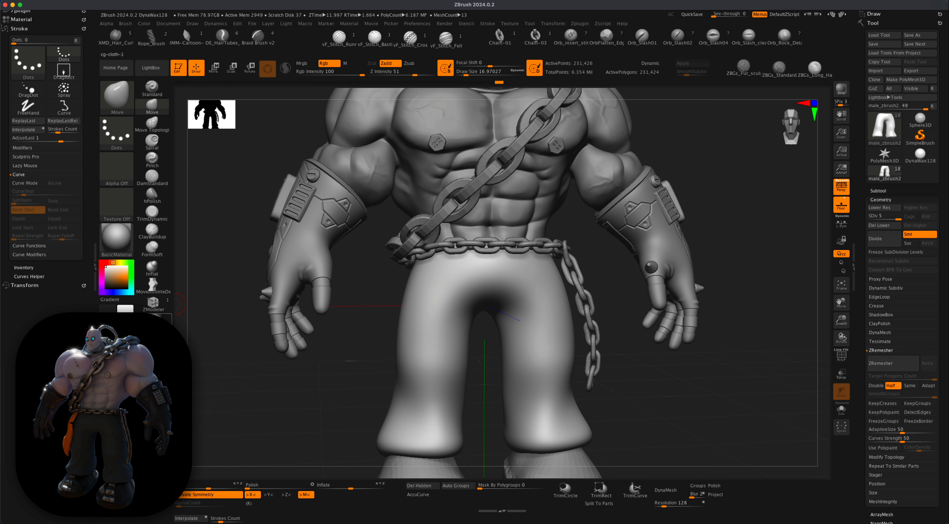
key(s)
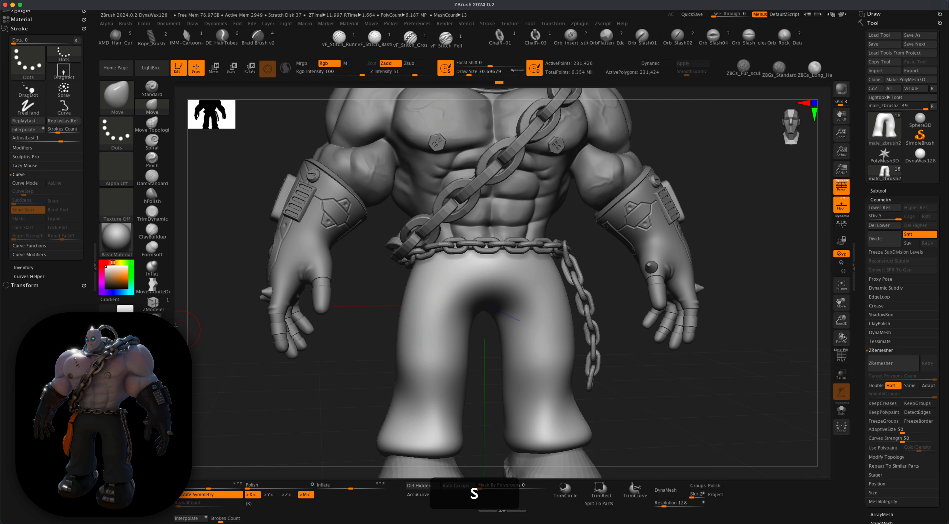
alt+drag(621, 403, 603, 395)
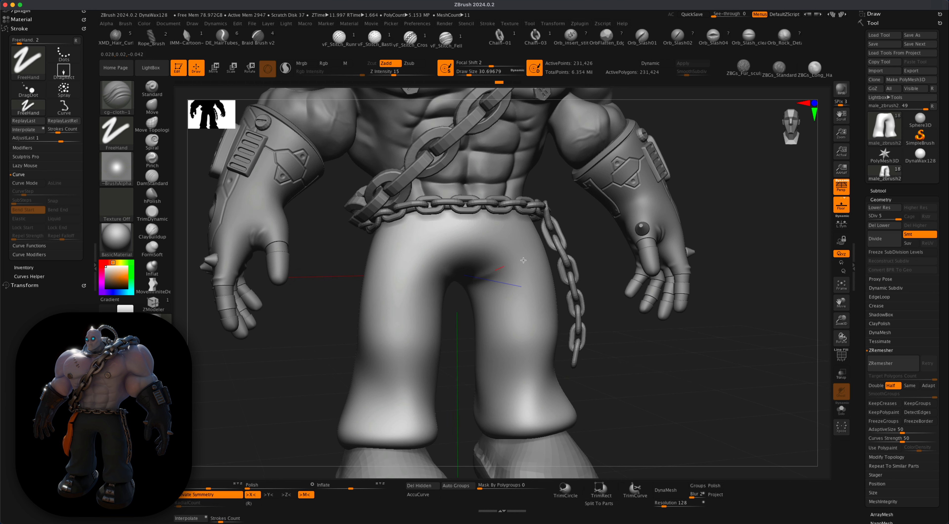
drag(523, 260, 525, 259)
alt+drag(474, 280, 529, 261)
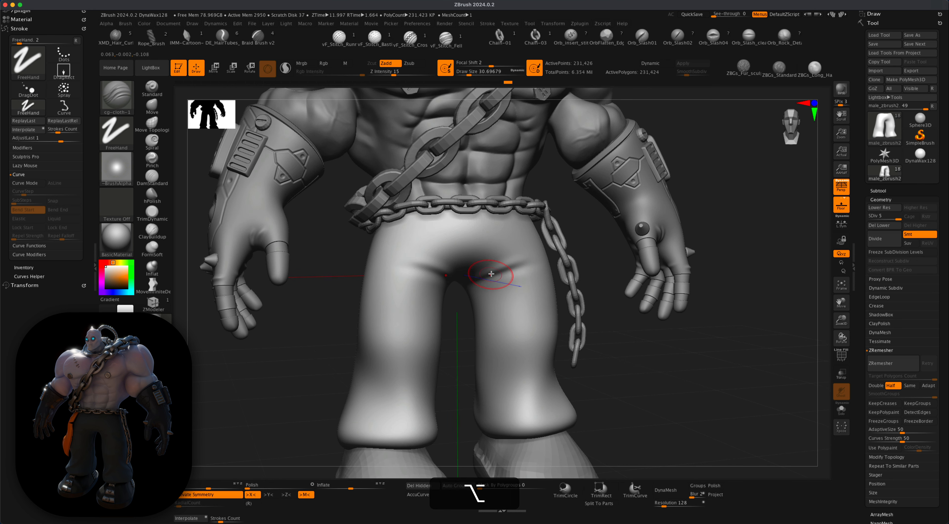
drag(479, 284, 560, 269)
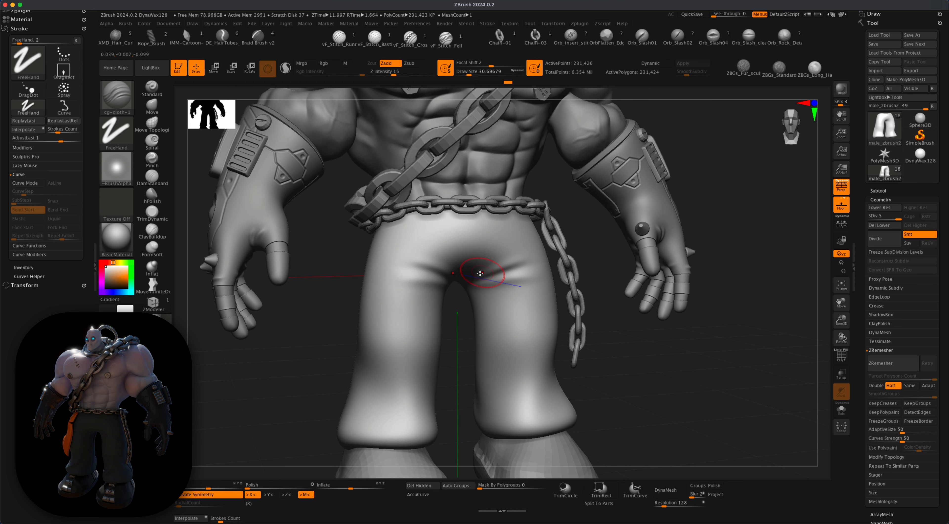
drag(494, 272, 505, 272)
drag(618, 310, 612, 311)
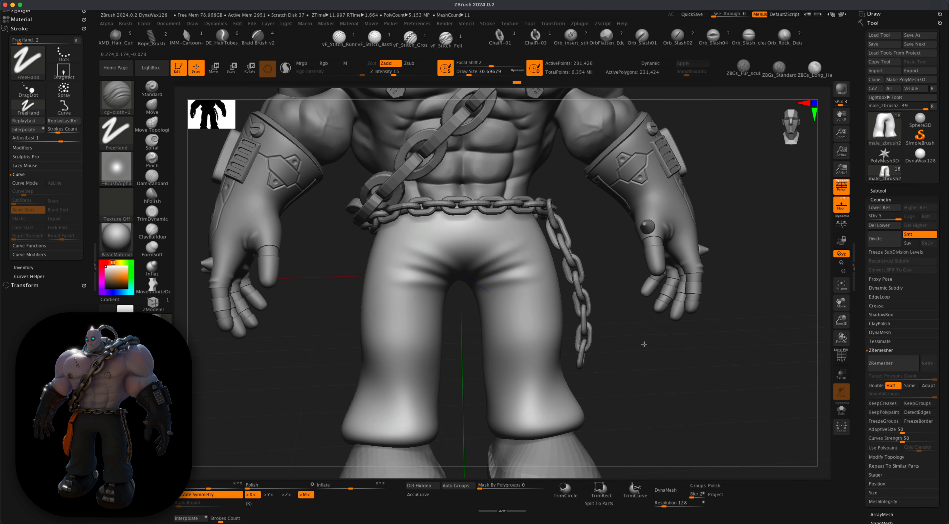
Step: Undo the stray strokes on the front and sculpt horizontal folds behind both knees of the trousers
drag(644, 344, 482, 312)
drag(509, 348, 470, 307)
key(super+z)
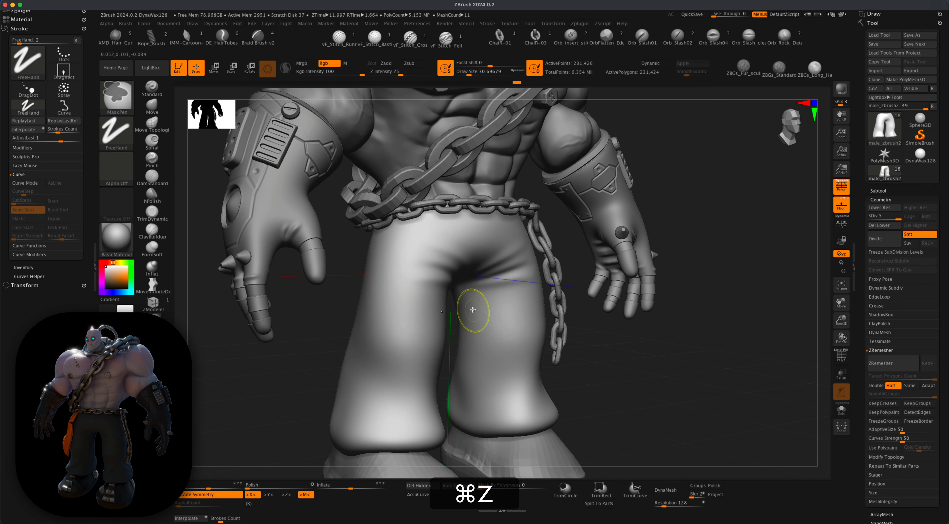
key(super+z)
mouse_move(650, 343)
mouse_down()
mouse_move(612, 337)
mouse_move(657, 335)
mouse_move(587, 345)
mouse_move(579, 329)
mouse_move(554, 343)
mouse_move(586, 335)
mouse_move(585, 312)
mouse_up()
key(alt)
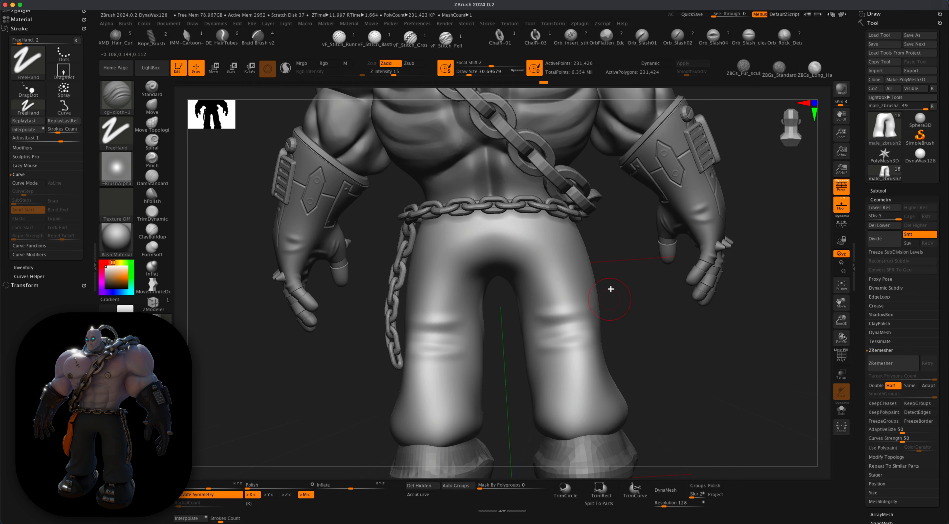
Step: Sculpt mirrored folds spreading from the rear crotch below the seat, undoing the smoothing stroke
drag(644, 271, 604, 248)
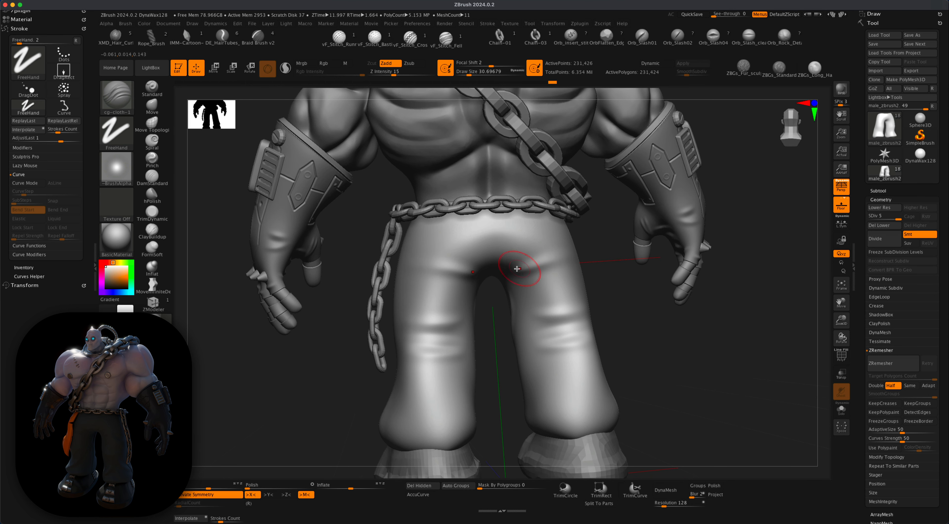
mouse_move(518, 269)
alt+mouse_down()
mouse_move(544, 259)
mouse_move(564, 274)
alt+mouse_up()
drag(505, 263, 554, 249)
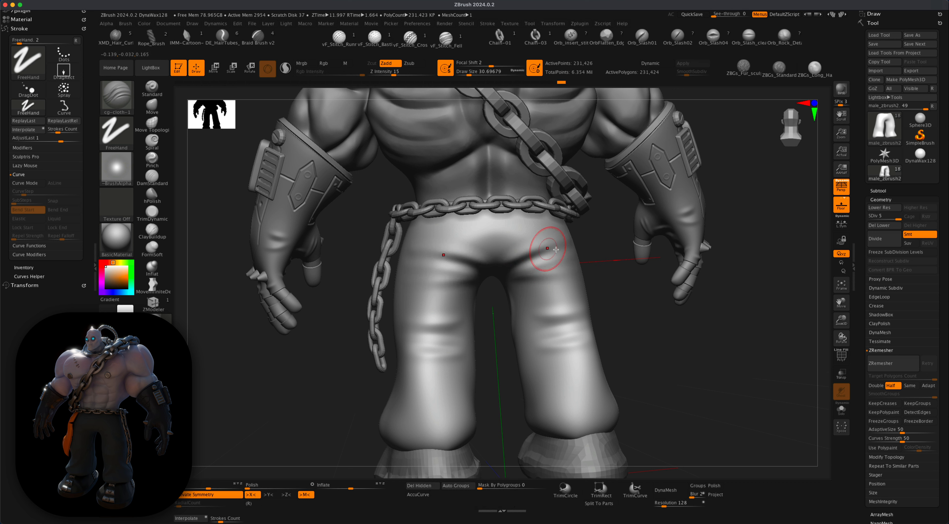
mouse_move(496, 240)
shift+mouse_down()
mouse_move(494, 227)
mouse_move(524, 238)
shift+mouse_up()
key(super+z)
mouse_move(629, 294)
mouse_down()
mouse_move(642, 291)
mouse_move(628, 333)
mouse_move(438, 335)
mouse_up()
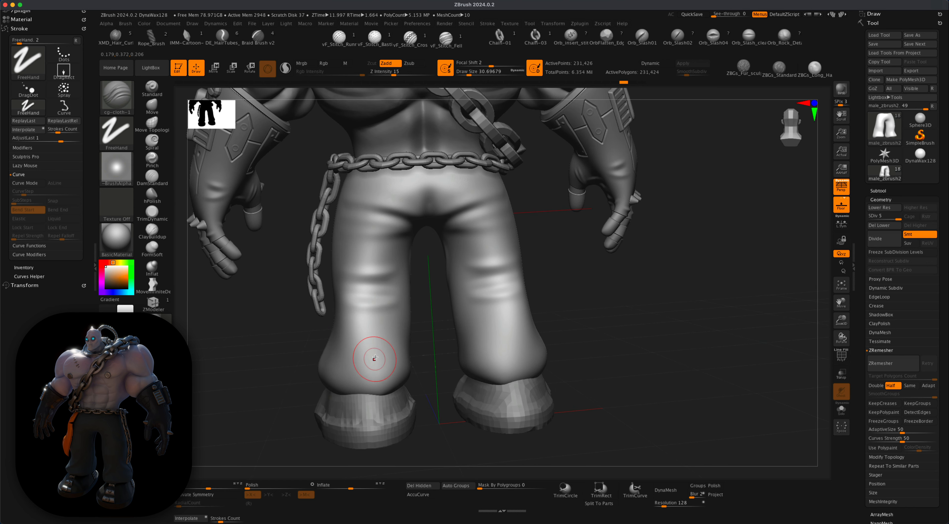
Step: Sculpt diagonal, asymmetrical folds across the back of both lower trouser legs with symmetry off
drag(394, 315, 341, 357)
alt+drag(400, 319, 373, 356)
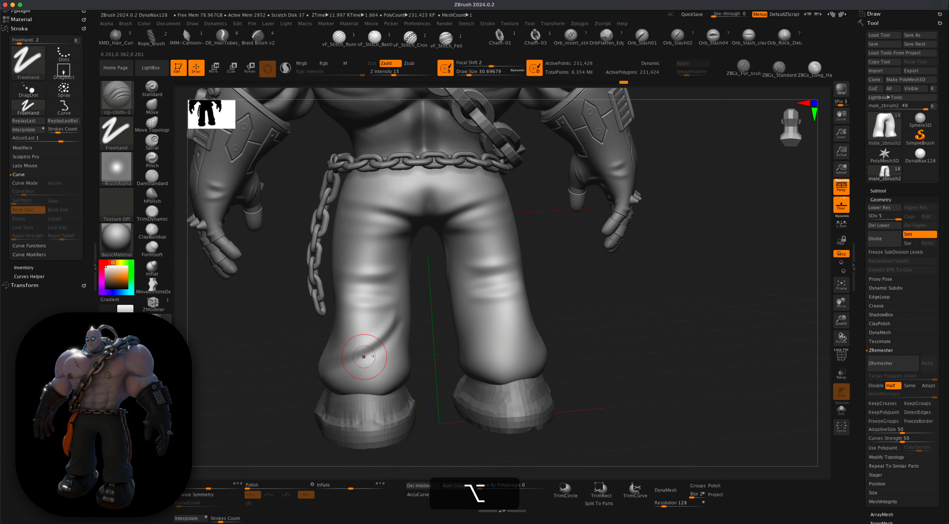
alt+drag(334, 381, 403, 364)
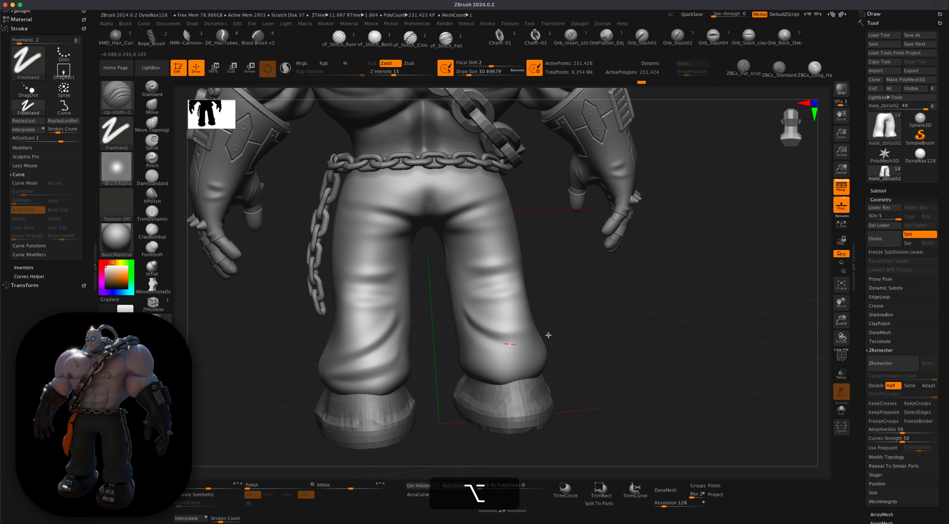
alt+drag(488, 368, 535, 356)
drag(549, 340, 575, 335)
alt+drag(504, 327, 534, 314)
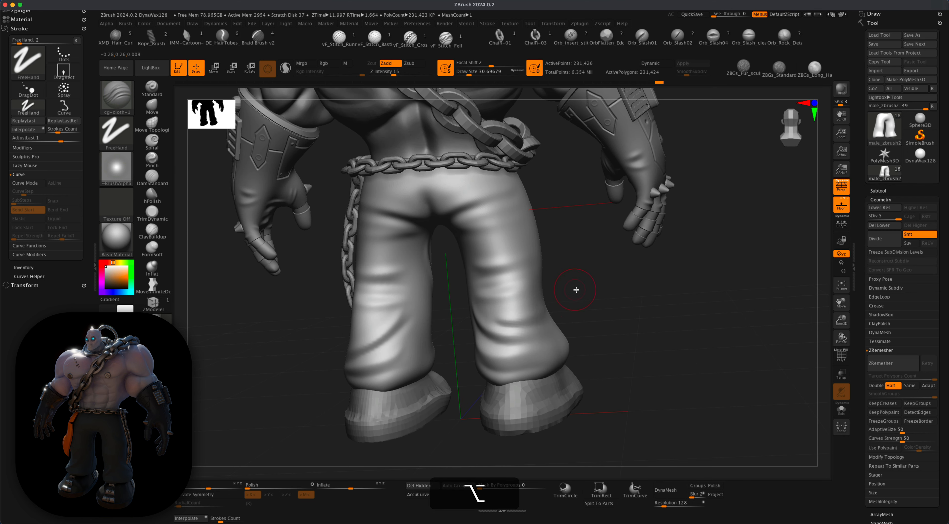
Step: Add broader folds to the back and side of the legs with draw size about 39, undoing unwanted strokes
drag(573, 291, 545, 295)
alt+drag(380, 304, 336, 327)
mouse_move(536, 271)
mouse_down()
mouse_move(560, 264)
mouse_move(529, 271)
mouse_up()
key(s)
drag(594, 295, 602, 311)
key(super+z)
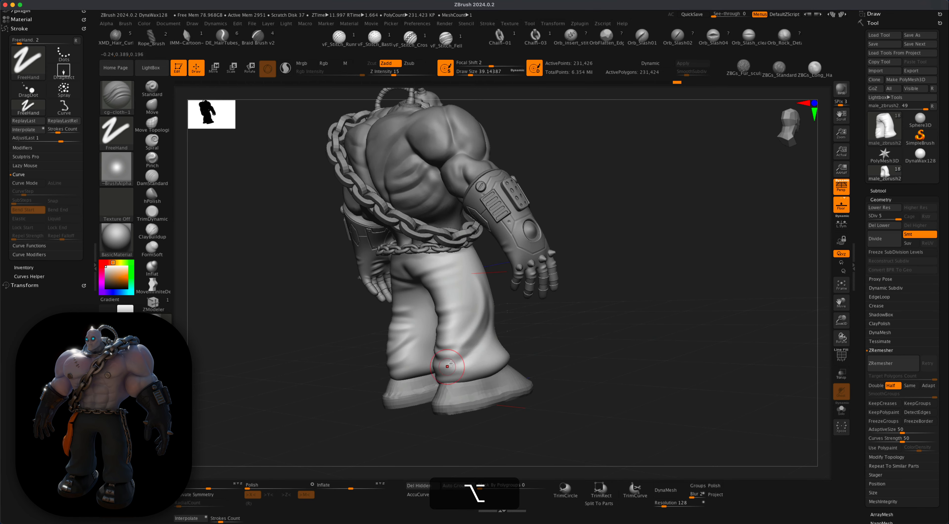
key(alt+super+z)
Step: Isolate the trousers with Solo mode
mouse_move(567, 332)
mouse_down()
mouse_move(528, 334)
mouse_move(582, 320)
mouse_up()
drag(582, 320, 534, 328)
alt+drag(633, 327, 542, 318)
drag(541, 318, 565, 343)
click(842, 410)
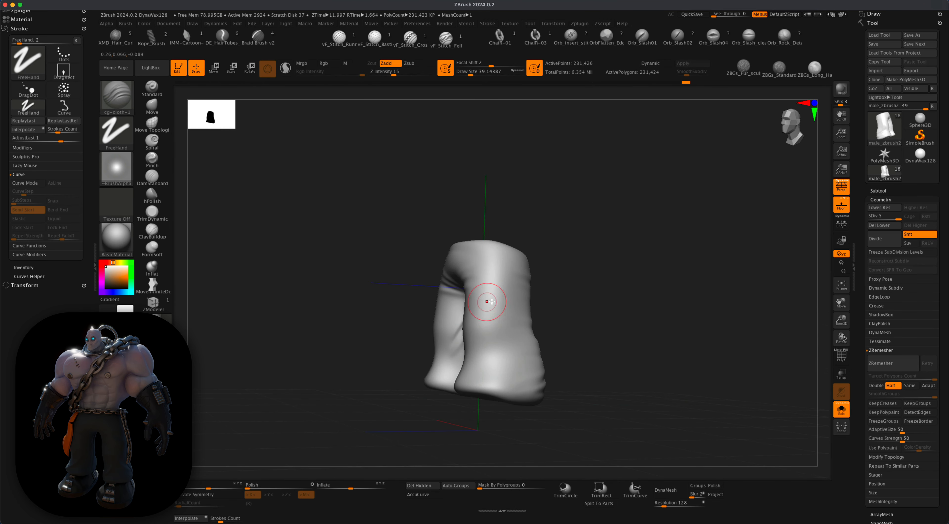
Step: Sculpt sweeping diagonal folds on the outer side of the character's left lower trouser leg, undoing a bad stroke
drag(569, 291, 458, 314)
drag(517, 352, 524, 353)
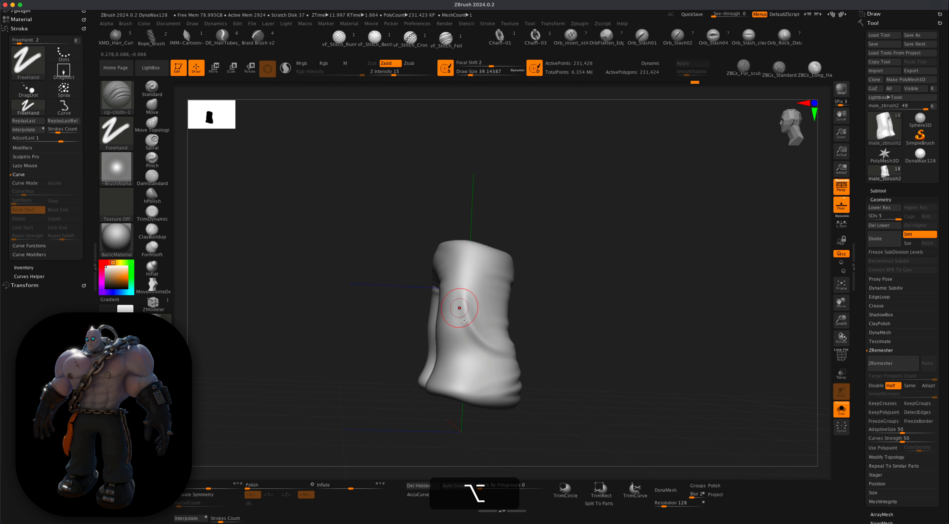
key(alt+super+z)
mouse_move(555, 287)
mouse_down()
mouse_move(577, 288)
mouse_move(457, 324)
mouse_up()
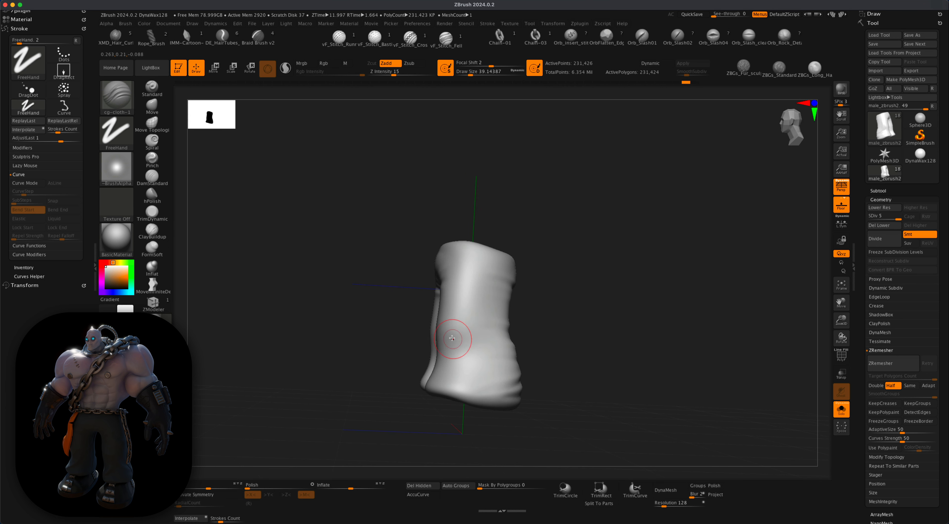
key(alt)
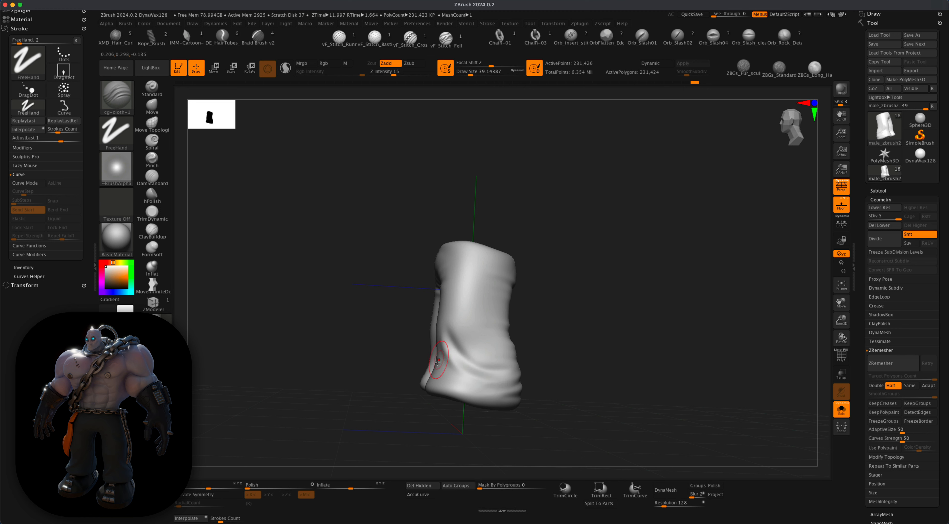
drag(575, 297, 451, 308)
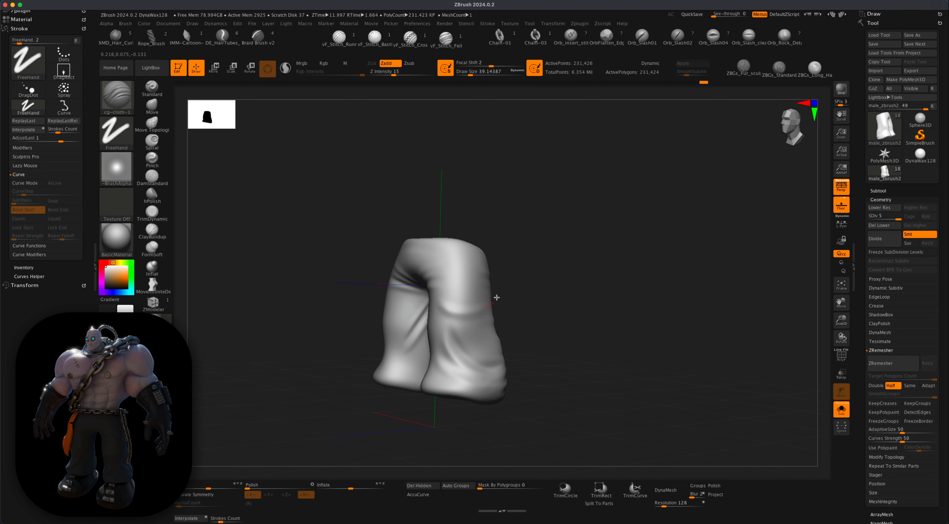
Step: Sculpt folds on the front of the thighs and knees, undoing the strokes that do not fit
key(alt)
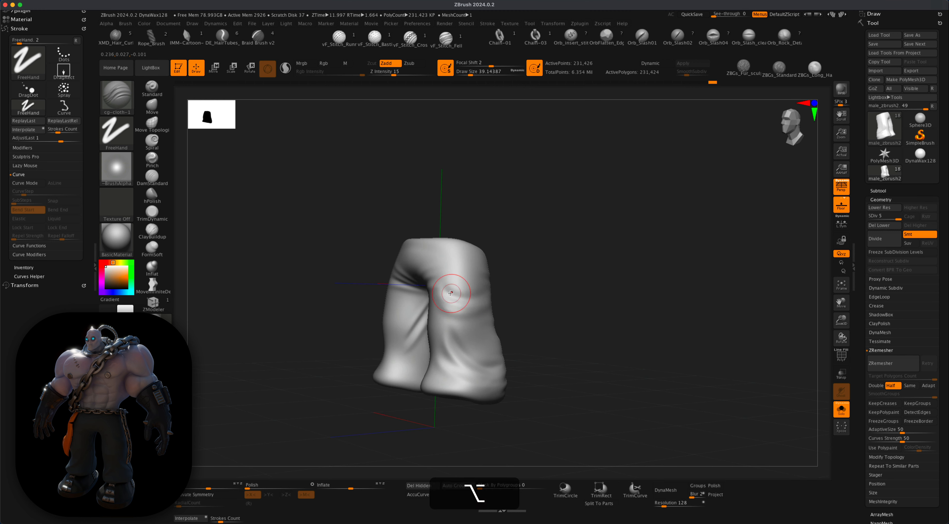
drag(518, 294, 560, 290)
key(alt+super+z)
alt+drag(430, 356, 428, 375)
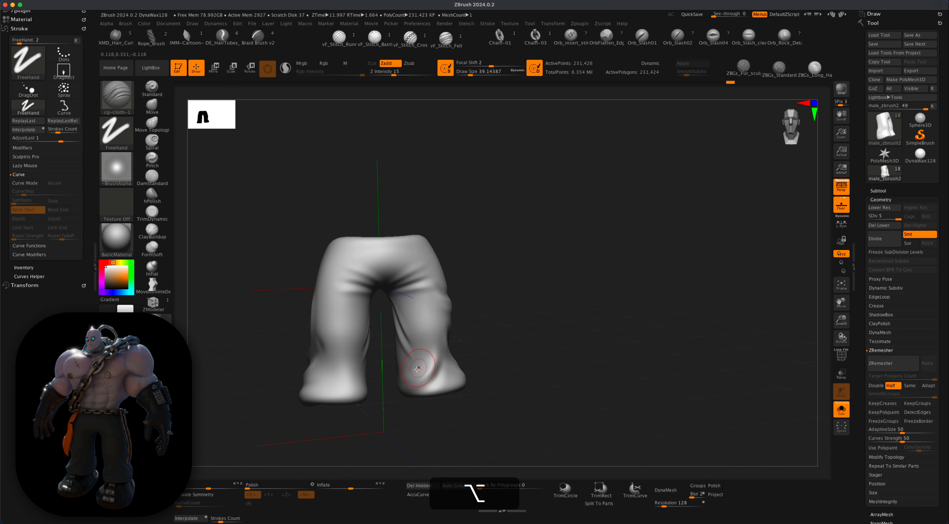
key(alt+super+z)
key(super+z)
Step: Sculpt diagonal folds down the front of both lower trouser legs and undo the last stroke
key(alt)
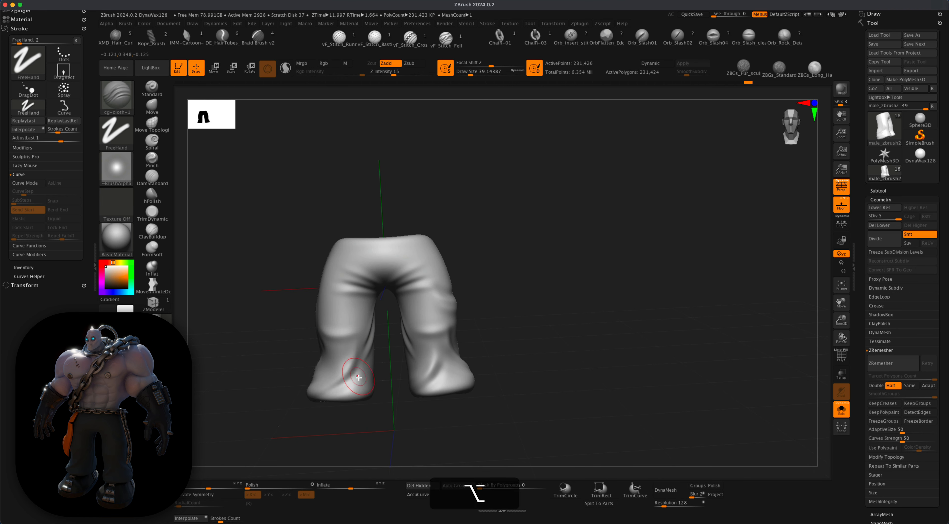
alt+drag(352, 362, 322, 386)
mouse_move(444, 362)
alt+mouse_down()
mouse_move(458, 382)
mouse_move(424, 360)
alt+mouse_up()
key(super+z)
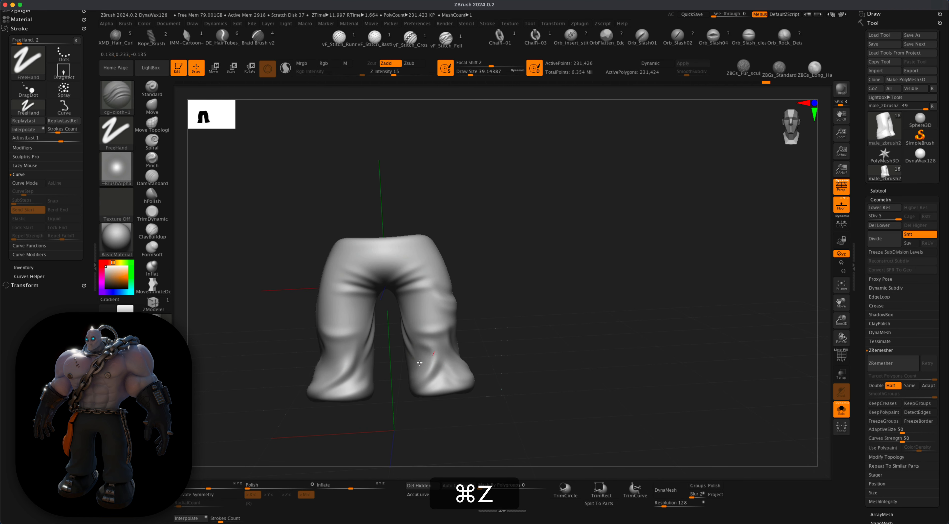
mouse_move(523, 318)
mouse_down()
mouse_move(502, 328)
mouse_move(527, 305)
mouse_move(544, 314)
mouse_up()
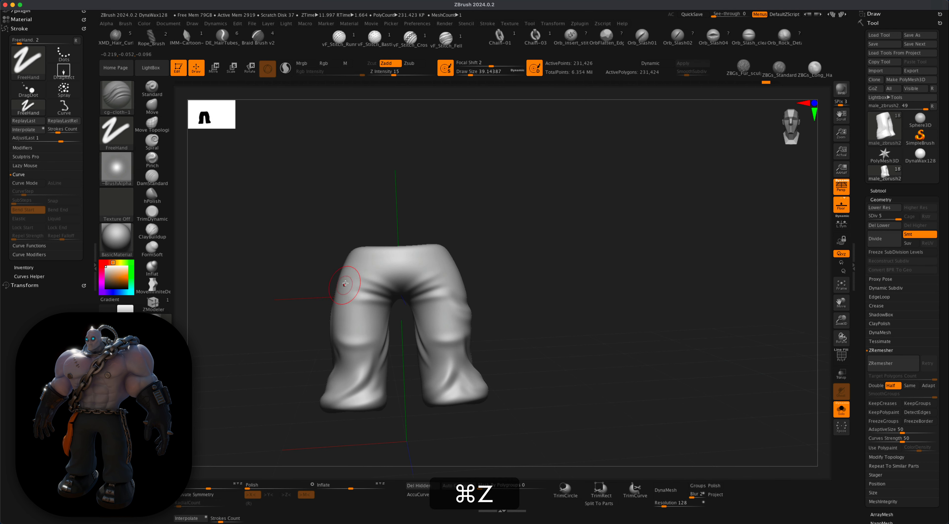
Step: Reduce the draw size to about 22 and add finer folds around the knees and above the hems
key(s)
mouse_move(345, 283)
mouse_down()
mouse_move(394, 322)
mouse_move(366, 325)
mouse_move(347, 303)
mouse_up()
key(super+z)
key(super+z)
mouse_move(447, 315)
alt+mouse_down()
mouse_move(435, 323)
mouse_move(447, 317)
alt+mouse_up()
drag(518, 347, 501, 350)
alt+drag(444, 388, 454, 379)
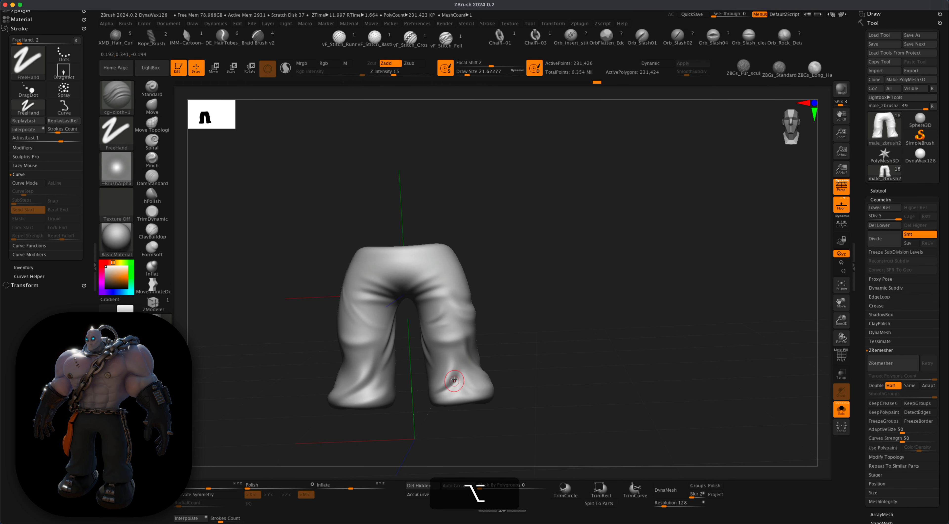
drag(516, 370, 501, 376)
alt+drag(359, 389, 383, 363)
Step: Refine the thigh and side folds with small strokes, undoing one and smoothing part of the leg
drag(310, 396, 465, 399)
drag(426, 299, 423, 304)
key(super+z)
mouse_move(383, 299)
mouse_down()
mouse_move(368, 310)
mouse_move(375, 305)
mouse_up()
drag(492, 280, 465, 283)
shift+drag(367, 311, 372, 319)
drag(476, 294, 450, 301)
mouse_move(516, 302)
mouse_down()
mouse_move(423, 313)
mouse_move(508, 299)
mouse_move(495, 287)
mouse_move(529, 308)
mouse_up()
drag(537, 299, 508, 302)
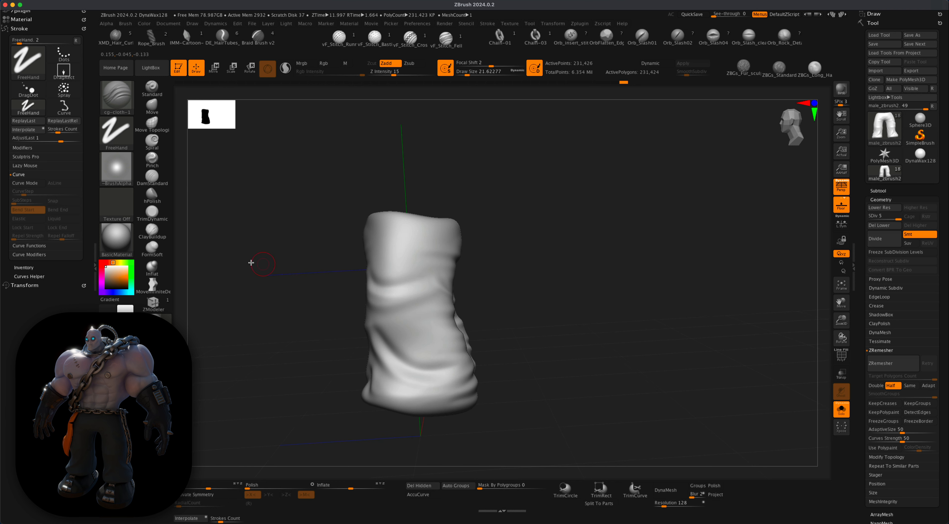
Step: Carve symmetrical outer side seams from waist to hem with DamStandard at draw size about 10.5, undoing the thicker trial groove
click(147, 175)
key(s)
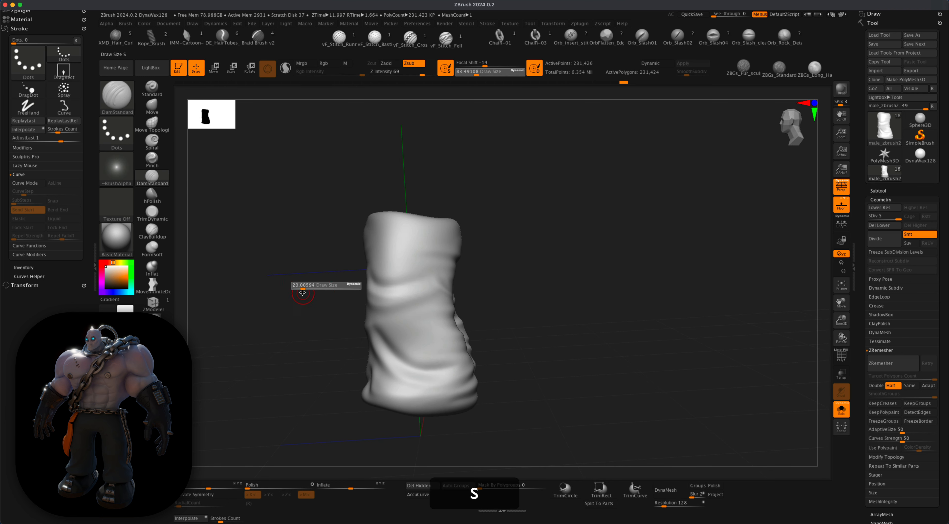
drag(302, 292, 301, 292)
key(x)
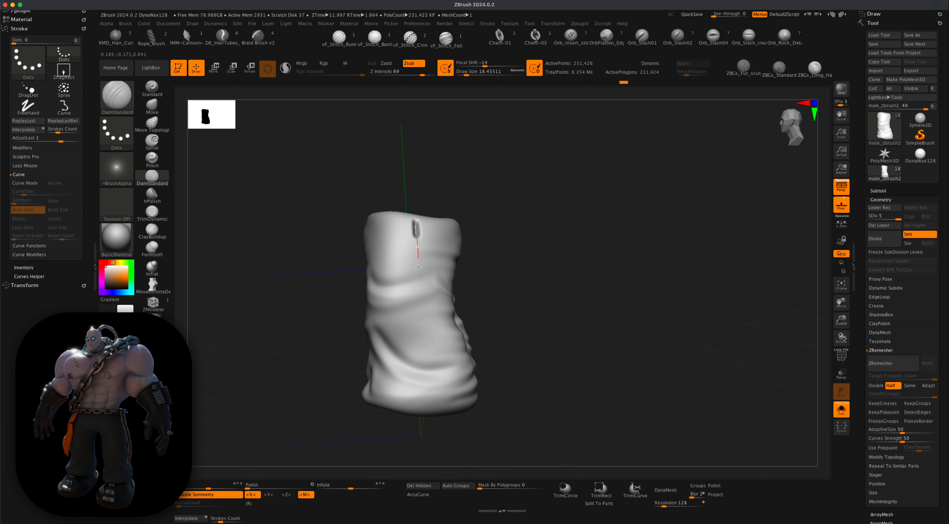
key(super+z)
key(s)
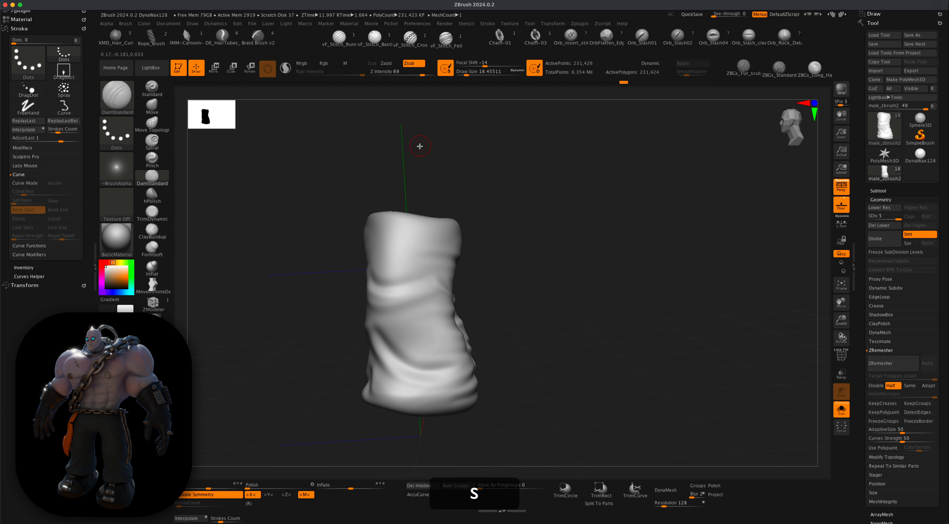
click(418, 145)
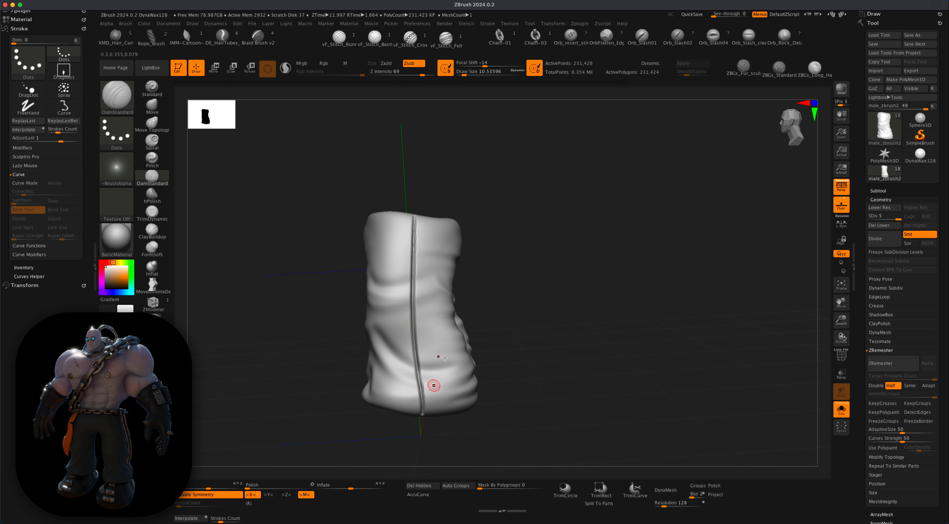
Step: Carve mirrored inner-leg seams from the hems up to the crotch with the DamStandard brush
mouse_move(445, 358)
mouse_down()
mouse_move(568, 286)
mouse_move(534, 282)
mouse_move(555, 244)
mouse_move(469, 322)
mouse_up()
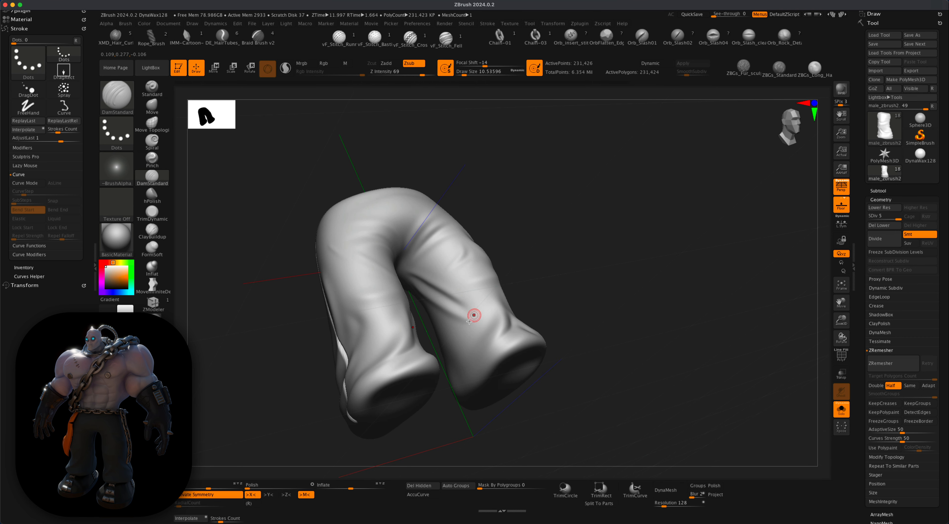
drag(462, 362, 432, 306)
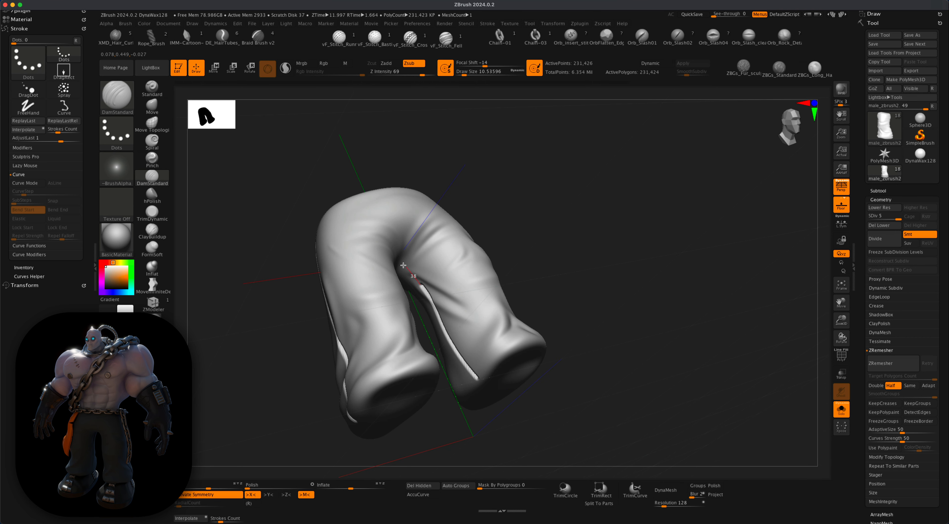
mouse_move(378, 252)
mouse_down()
mouse_move(531, 242)
mouse_move(516, 243)
mouse_move(523, 229)
mouse_move(504, 286)
mouse_move(610, 279)
mouse_up()
Step: Set the draw size to about 33 and smooth the lower end of the outer seam at the trouser hem
key(s)
drag(610, 282, 603, 309)
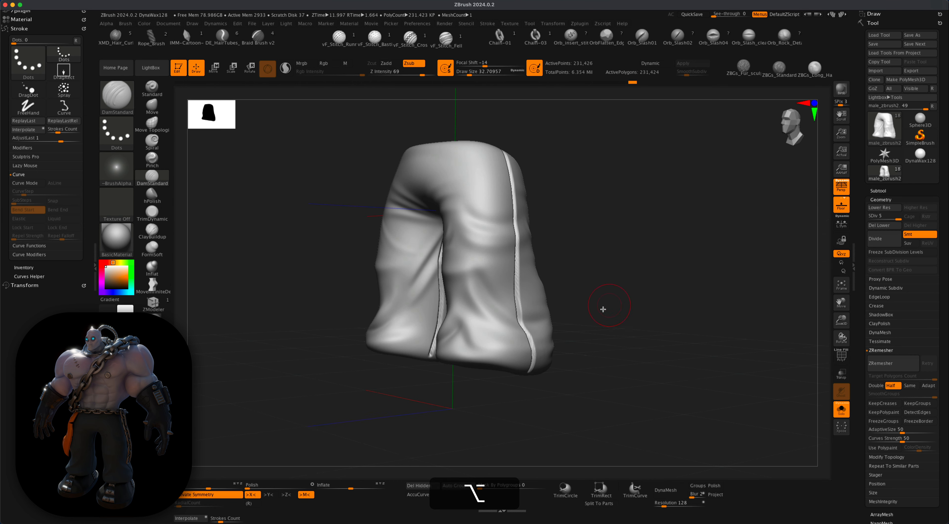
mouse_move(302, 453)
mouse_down()
mouse_move(360, 403)
mouse_move(526, 377)
mouse_up()
key(shift)
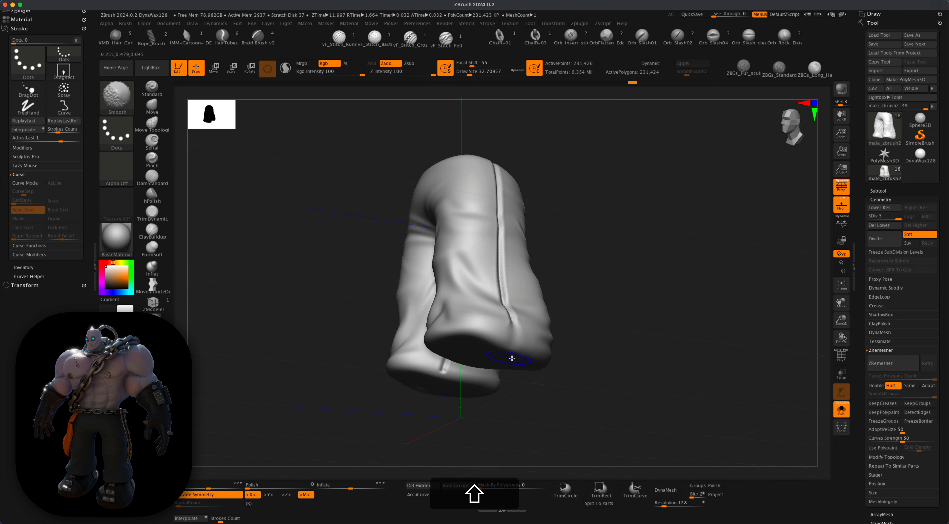
Step: Smooth the trouser hems, inner-leg seam ends and the surrounding cloth around the crotch and seat
key(shift+super+z)
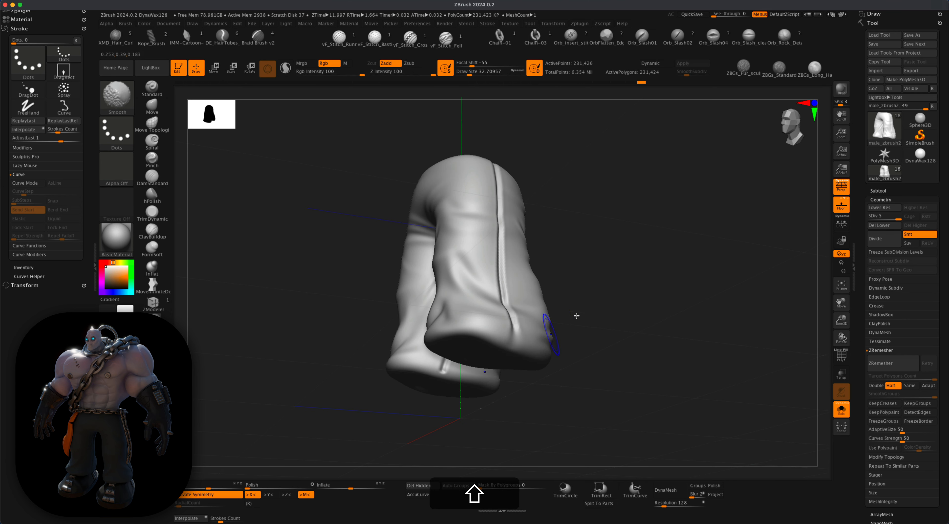
drag(578, 315, 633, 281)
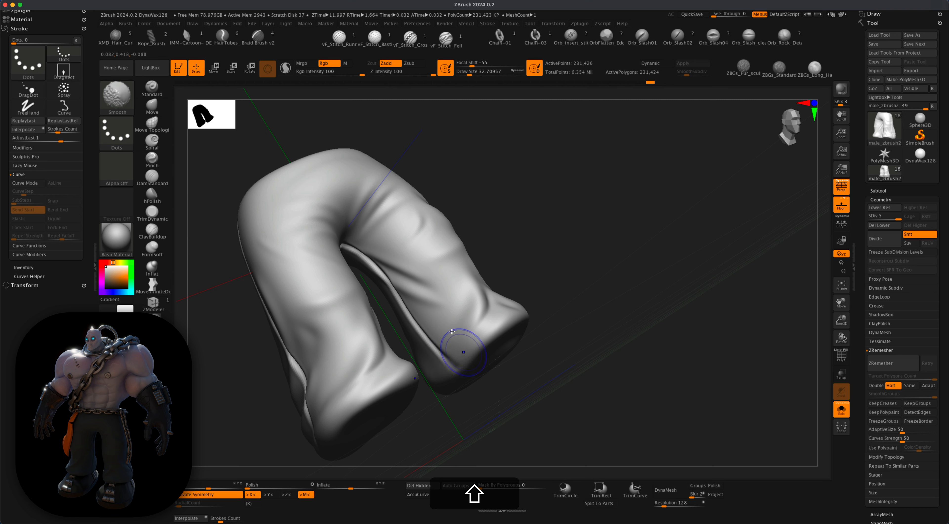
shift+drag(451, 331, 464, 363)
mouse_move(593, 271)
mouse_down()
mouse_move(580, 296)
mouse_move(553, 306)
mouse_up()
mouse_move(436, 326)
mouse_down()
mouse_move(427, 341)
mouse_move(387, 289)
mouse_up()
drag(503, 195, 461, 287)
shift+drag(414, 208, 401, 173)
drag(630, 252, 575, 244)
shift+drag(450, 227, 415, 148)
shift+drag(525, 179, 625, 243)
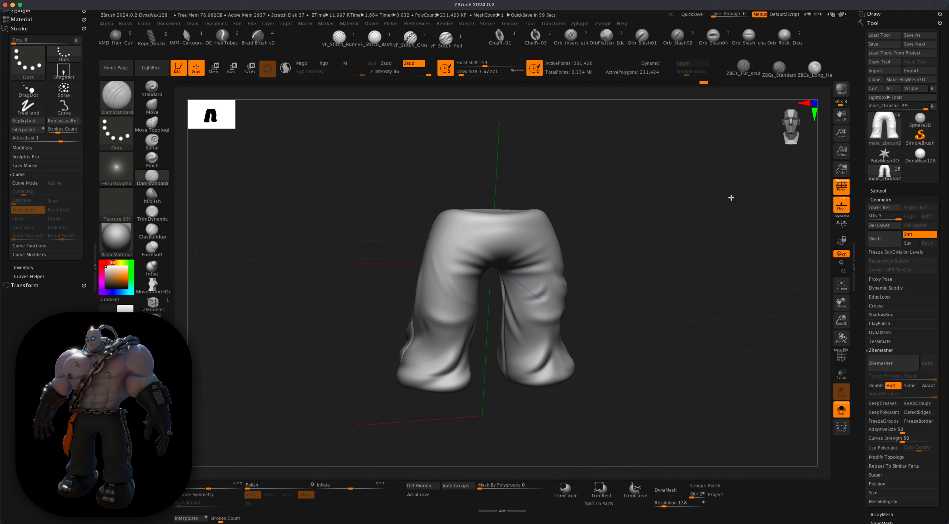
Step: Add surface noise to the trousers in NoiseMaker and reshape the noise curve with an added point
scroll(889, 356, down, 5)
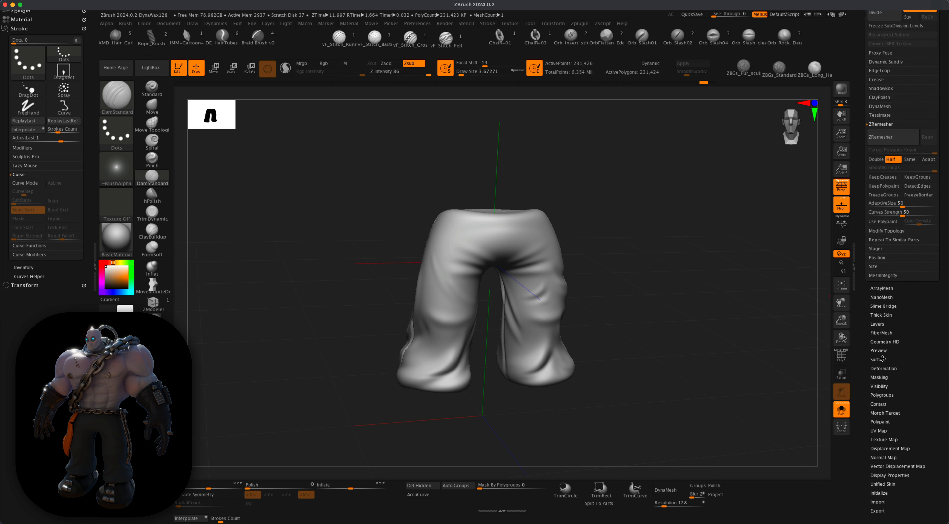
click(881, 360)
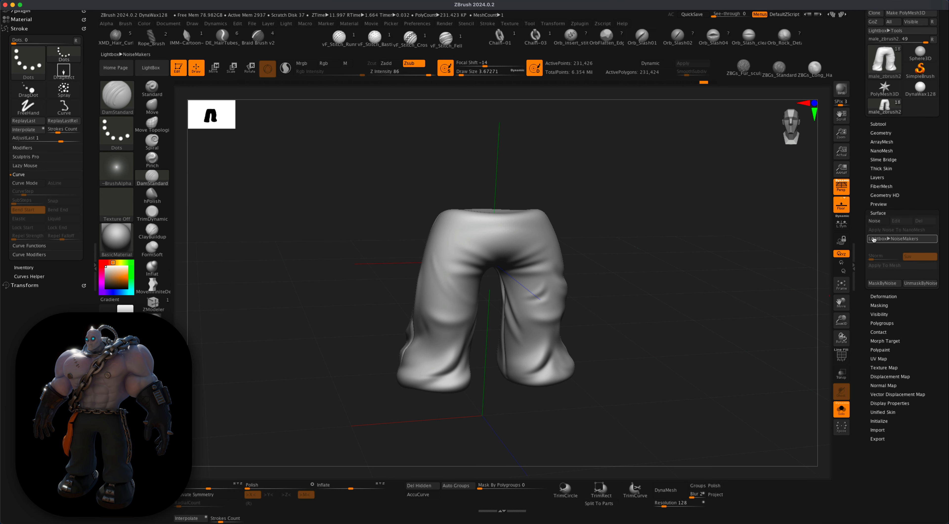
click(880, 223)
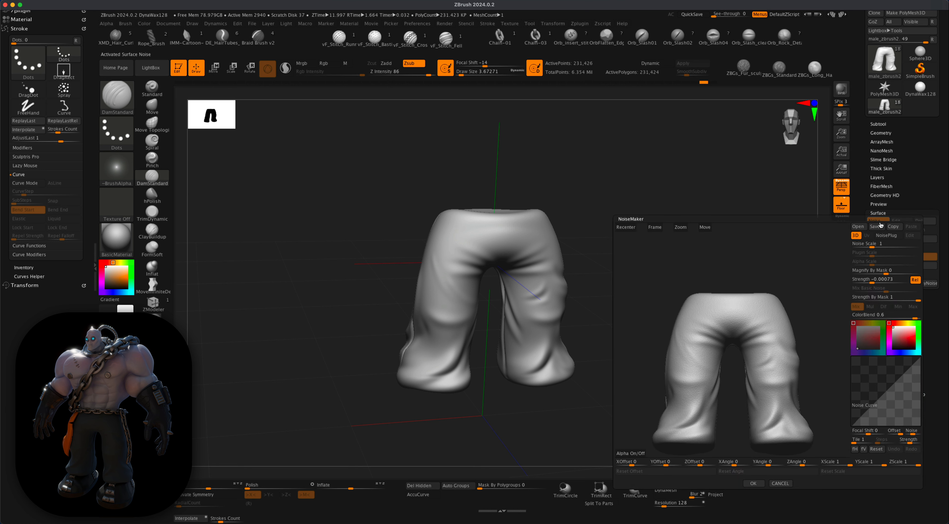
drag(759, 327, 732, 302)
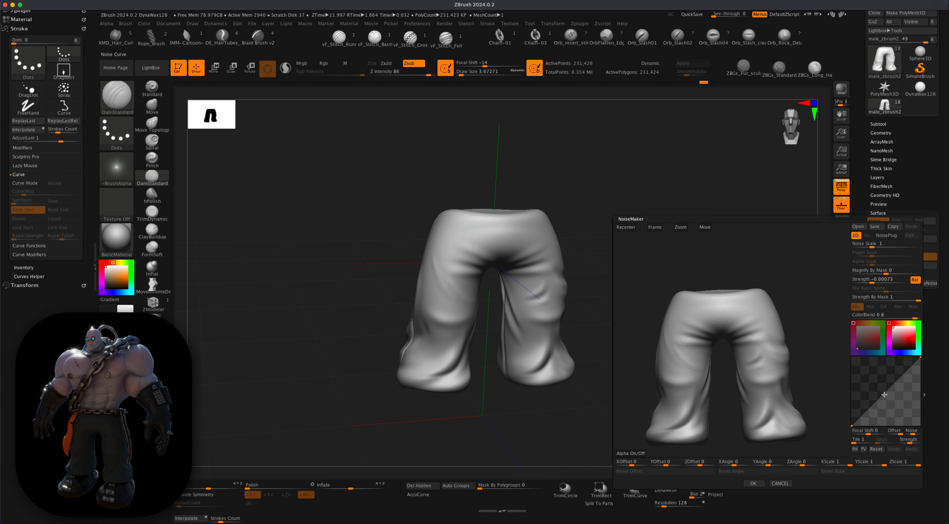
drag(884, 394, 901, 397)
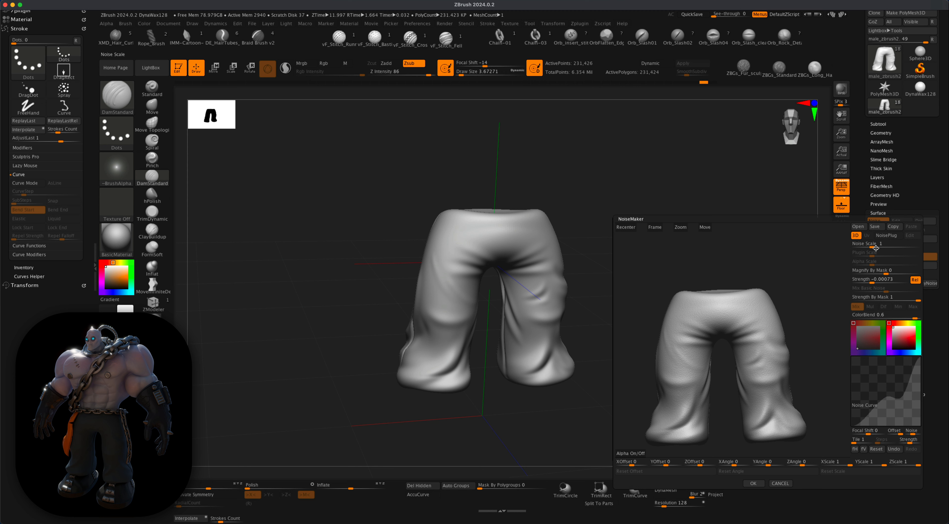
Step: Set the trousers' noise scale to 0.73623, magnify by mask to 0.00062 and strength to about -0.00054, and accept the noise
drag(873, 245, 877, 246)
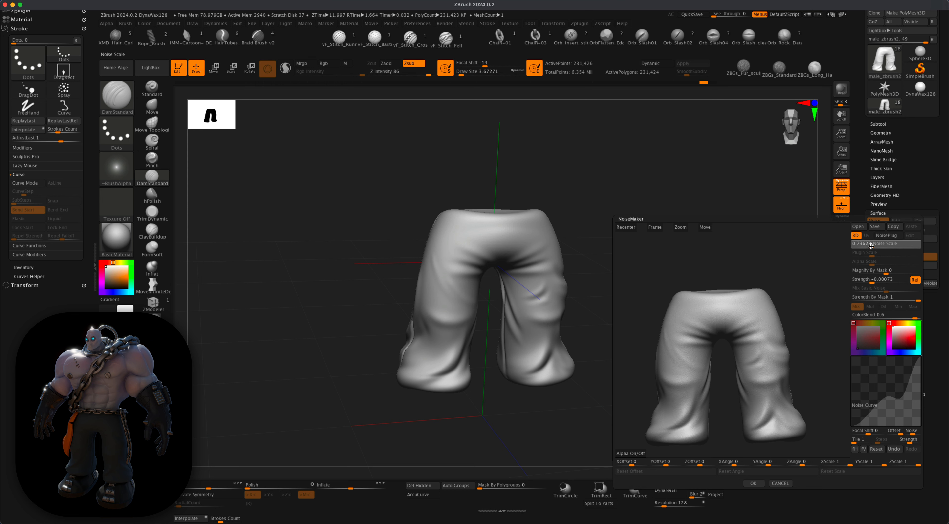
click(871, 246)
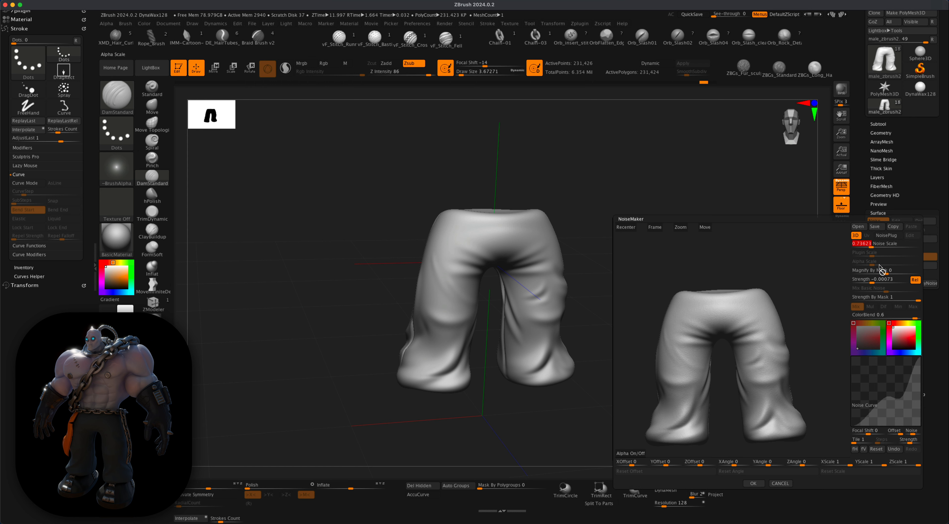
click(885, 272)
mouse_move(874, 281)
mouse_down()
mouse_move(884, 281)
mouse_move(863, 281)
mouse_move(872, 281)
mouse_up()
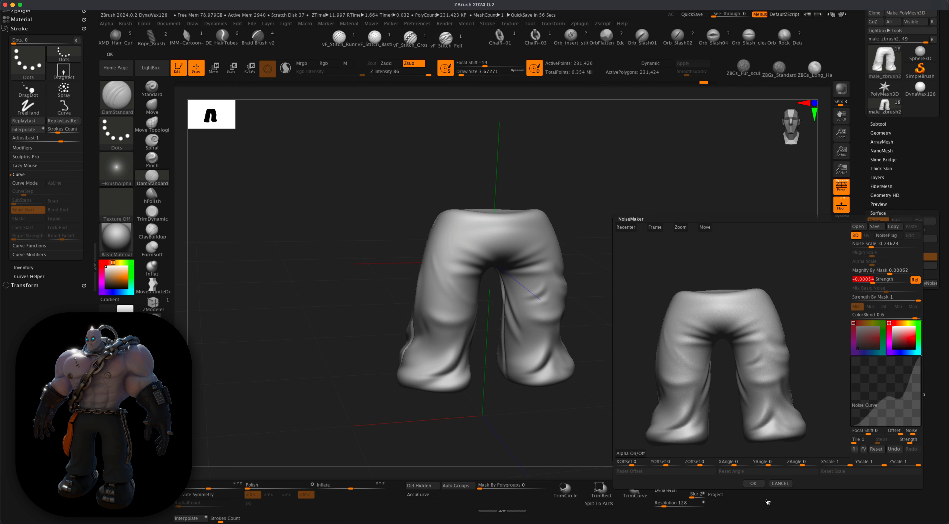
click(758, 483)
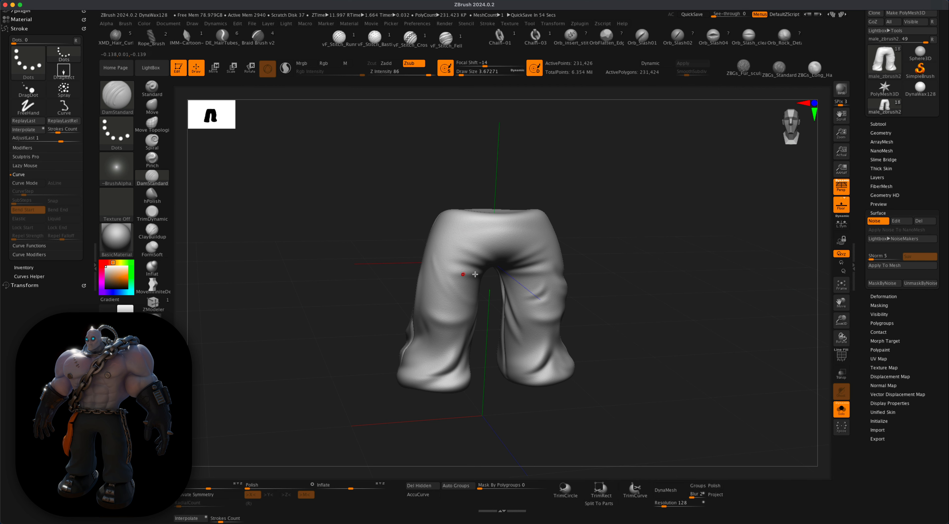
Step: Try applying the surface noise to the trousers mesh and undo it
drag(593, 273, 671, 296)
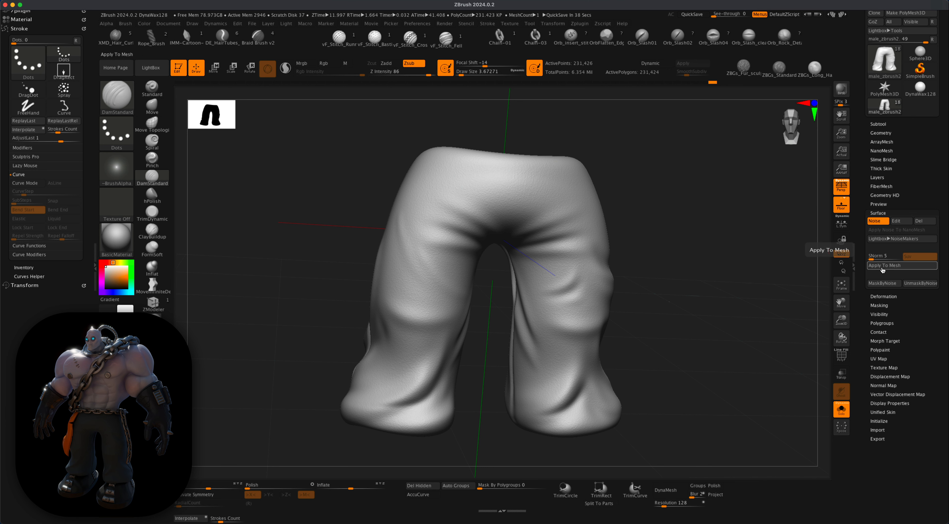
alt+drag(727, 275, 542, 217)
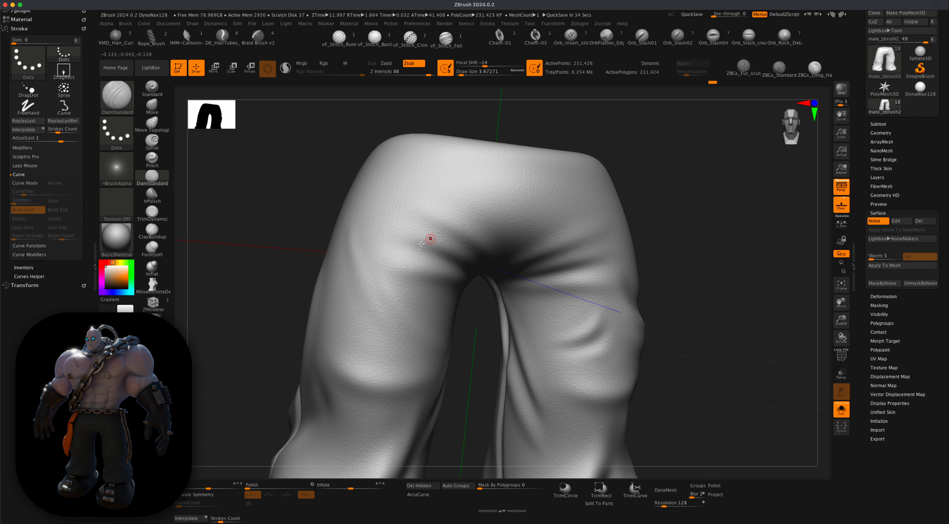
click(890, 265)
alt+drag(678, 365, 657, 275)
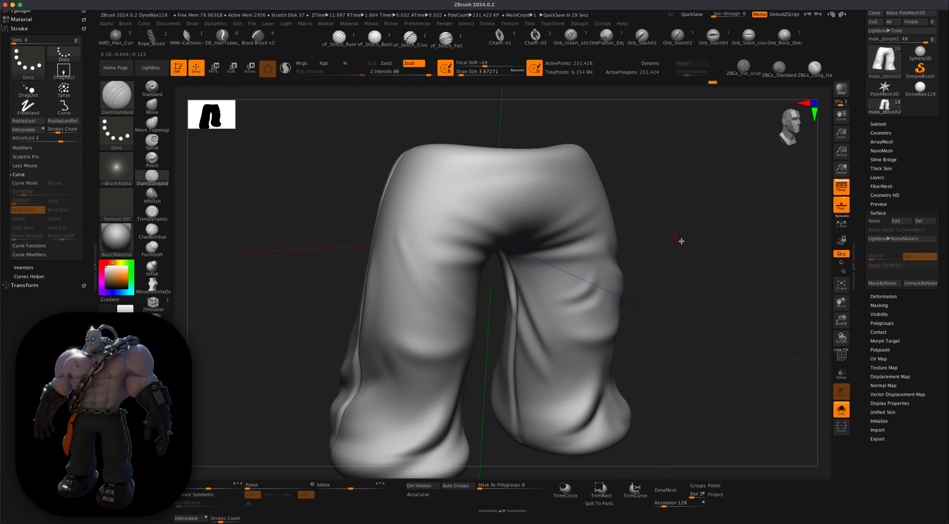
mouse_move(681, 241)
mouse_down()
mouse_move(689, 238)
mouse_move(676, 241)
mouse_up()
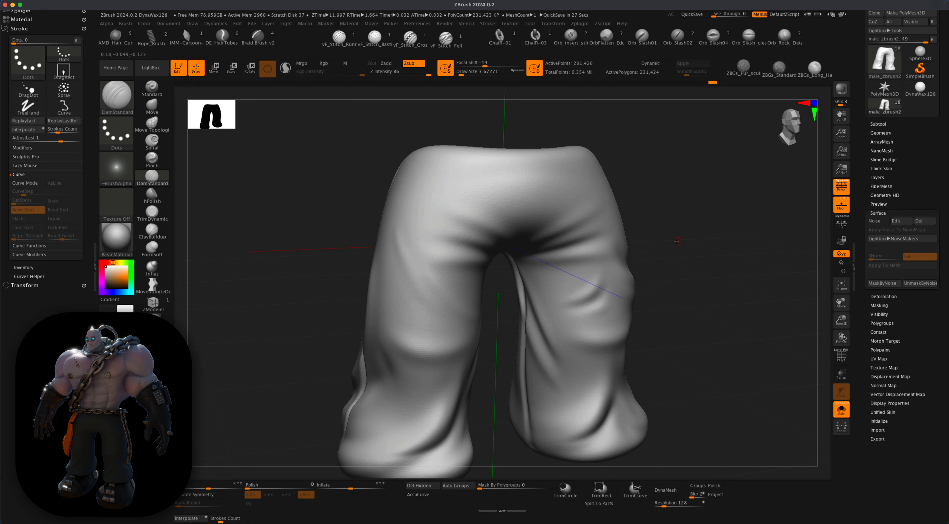
key(super+z)
key(super+z)
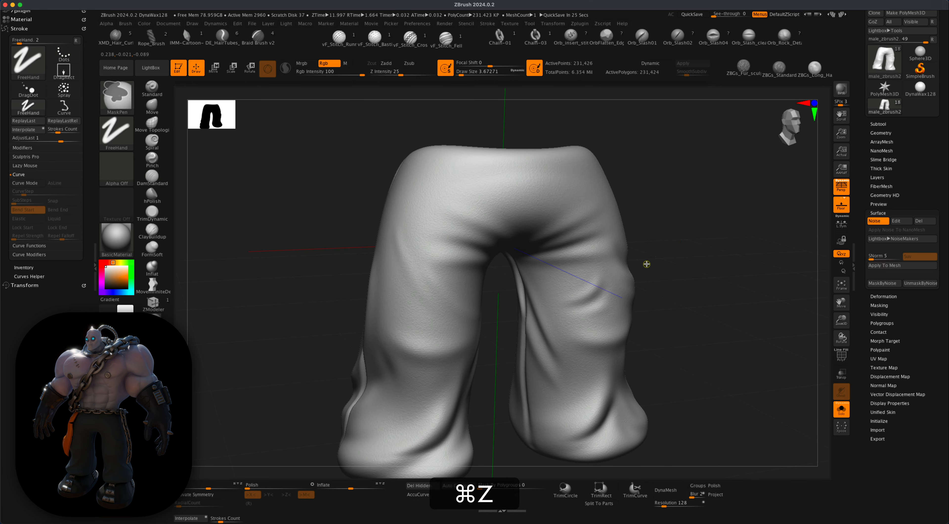
Step: Edit the surface noise to a strength of 0.00152 with an adjusted curve and apply it to the trousers mesh
click(882, 223)
click(896, 221)
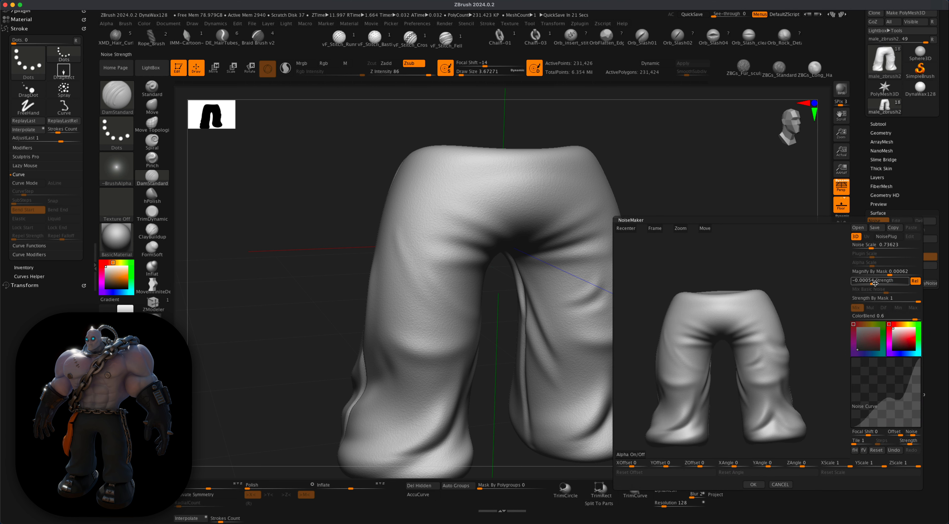
drag(878, 282, 889, 281)
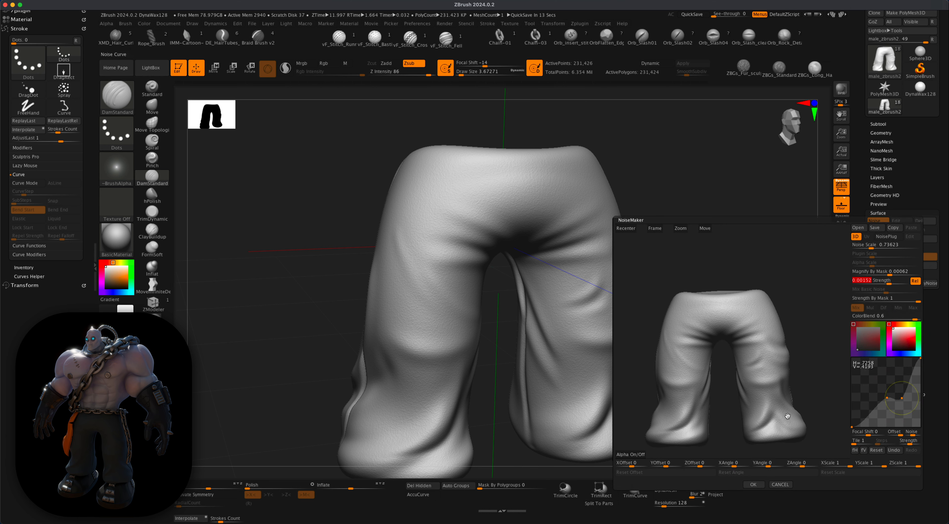
click(752, 484)
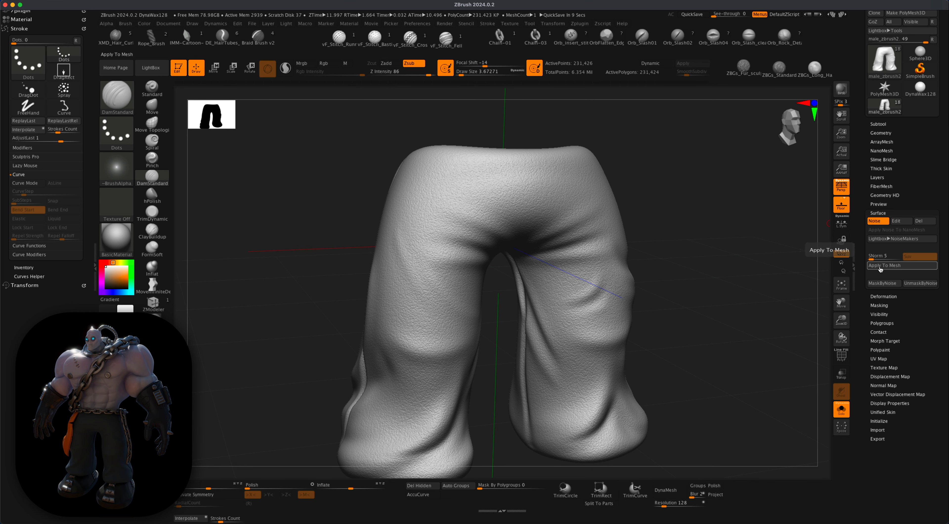
click(875, 221)
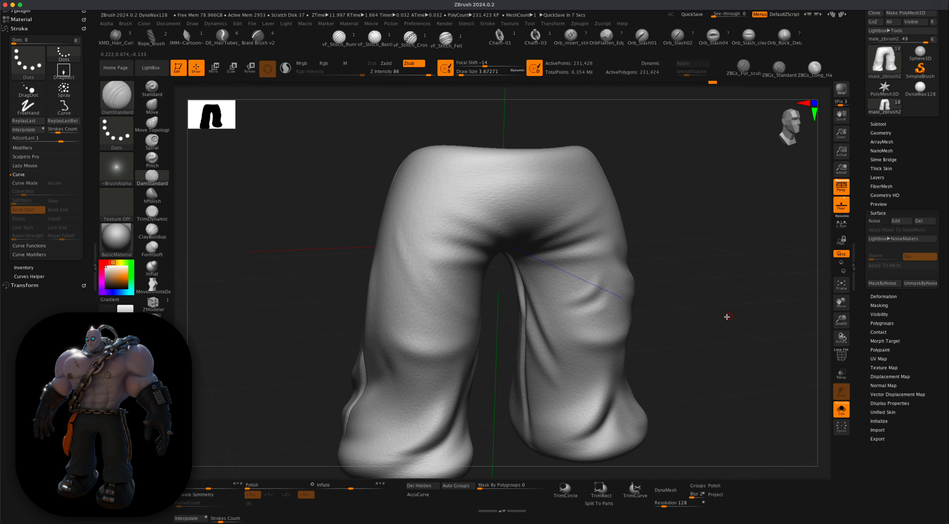
Step: Turn off Solo mode to show the whole character and make the trousers the active subtool
mouse_move(701, 330)
alt+mouse_down()
mouse_move(695, 303)
mouse_move(672, 301)
mouse_move(720, 303)
mouse_move(665, 297)
mouse_move(663, 284)
mouse_move(700, 321)
alt+mouse_up()
click(842, 412)
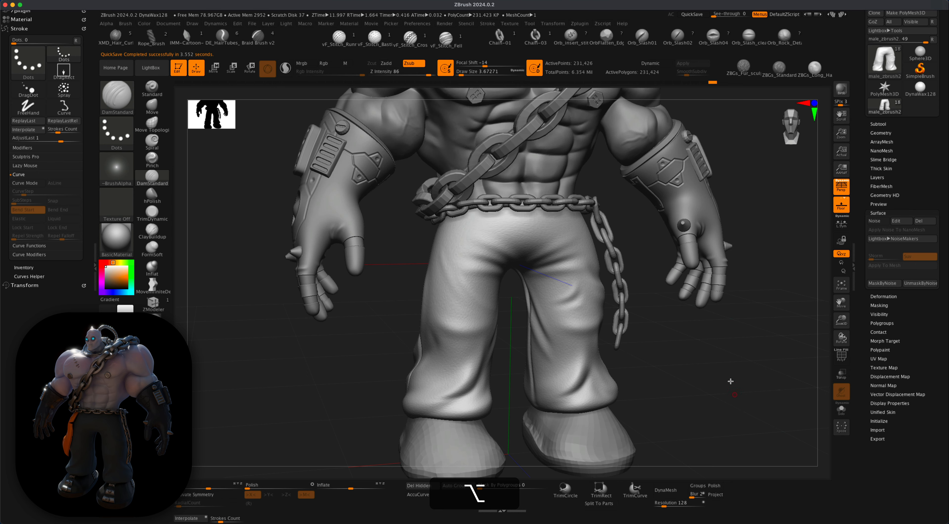
mouse_move(731, 381)
alt+mouse_down()
mouse_move(723, 310)
mouse_move(686, 377)
alt+mouse_up()
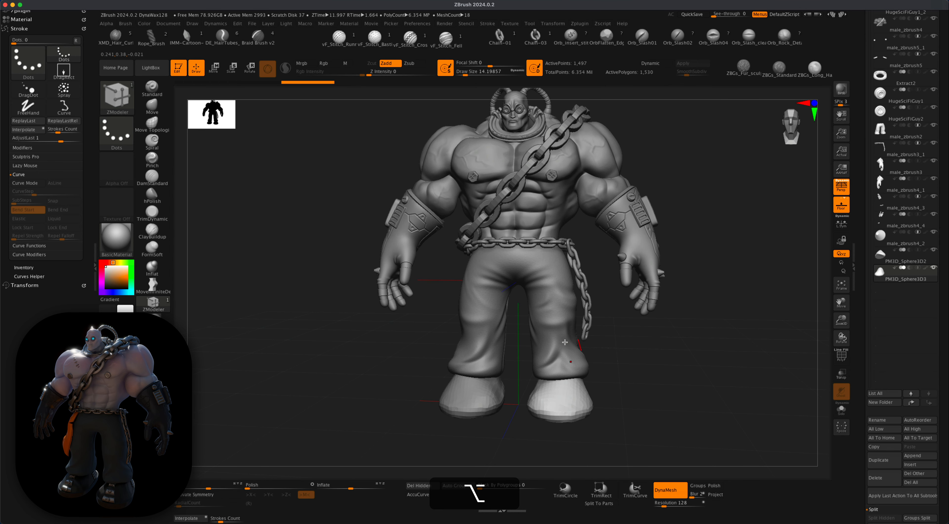
alt+click(572, 343)
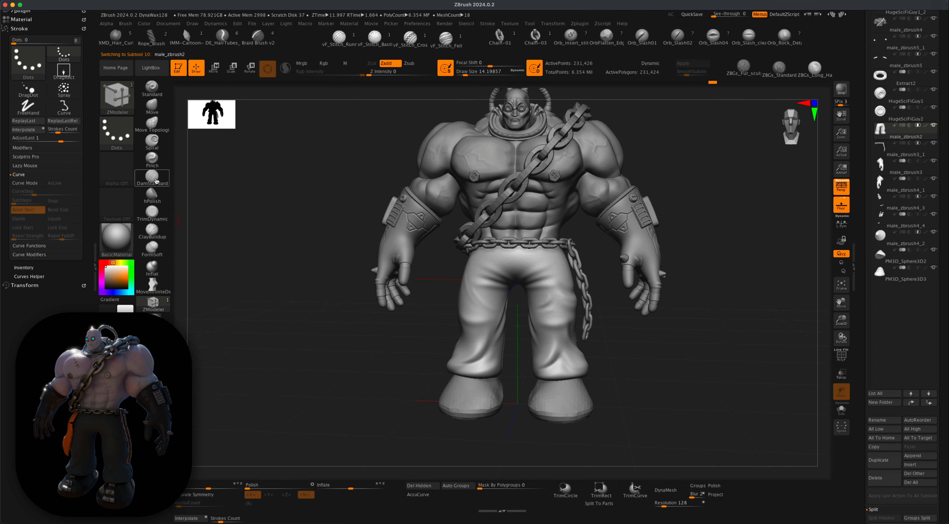
Step: Sharpen the lower-leg folds on both trouser legs with the Pinch brush at draw size about 27, undoing the first trial stroke
mouse_move(156, 181)
click(153, 162)
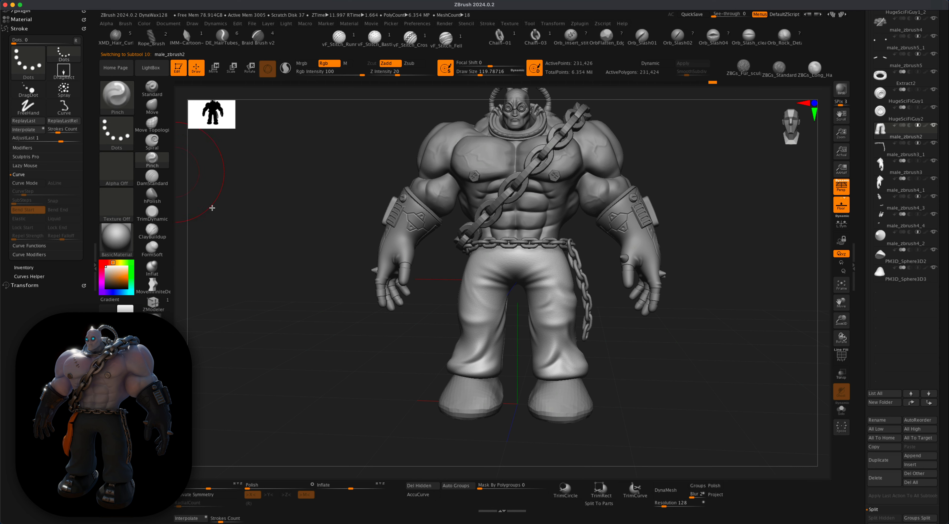
mouse_move(294, 282)
alt+mouse_down()
mouse_move(293, 325)
mouse_move(322, 384)
mouse_move(334, 353)
alt+mouse_up()
key(s)
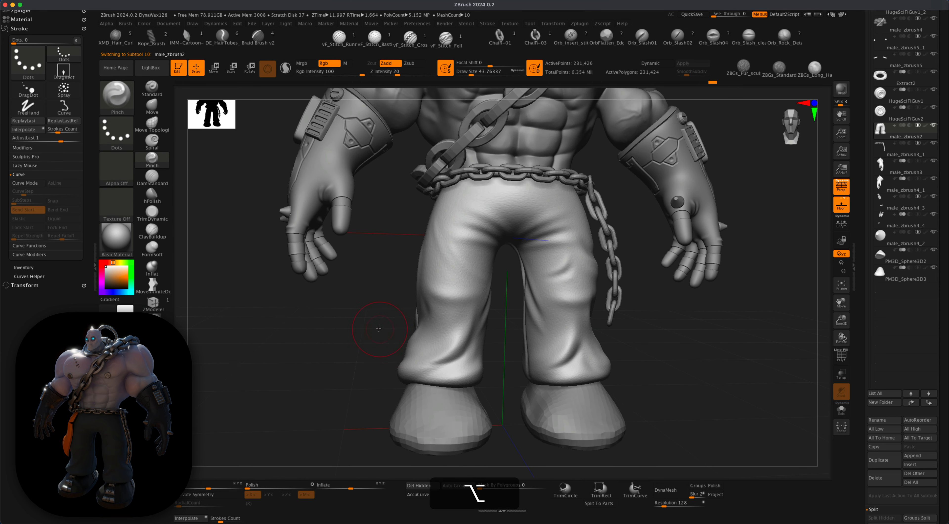
key(s)
drag(379, 329, 375, 328)
drag(469, 320, 434, 360)
key(super+z)
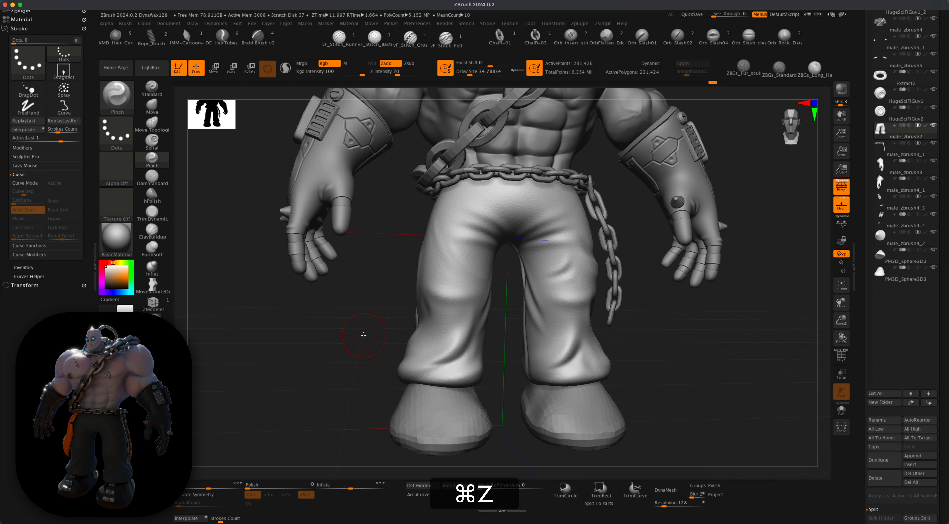
key(s)
drag(383, 334, 379, 334)
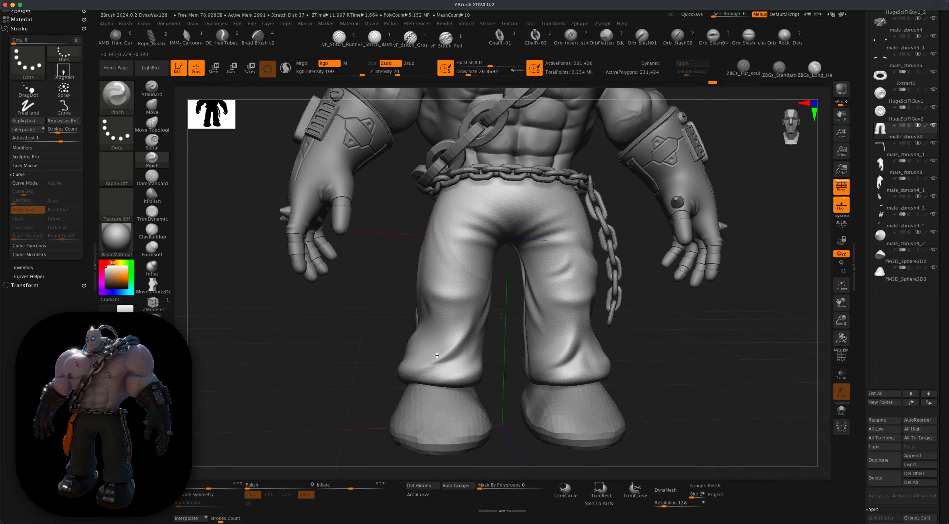
drag(436, 355, 423, 363)
drag(576, 336, 550, 362)
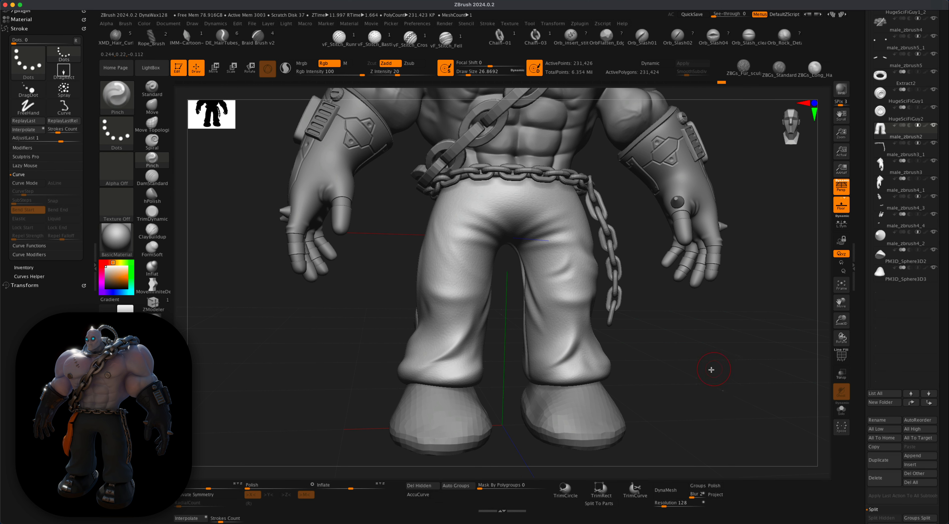
Step: Pinch the knee fold and the front hem edge on the chain-side trouser leg
drag(711, 370, 697, 375)
drag(564, 297, 595, 301)
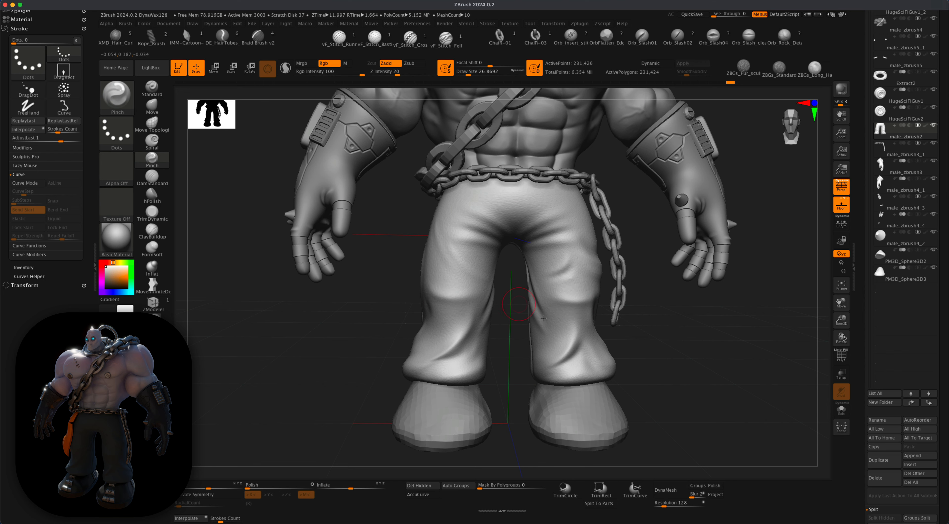
mouse_move(663, 361)
mouse_down()
mouse_move(594, 380)
mouse_move(621, 406)
mouse_up()
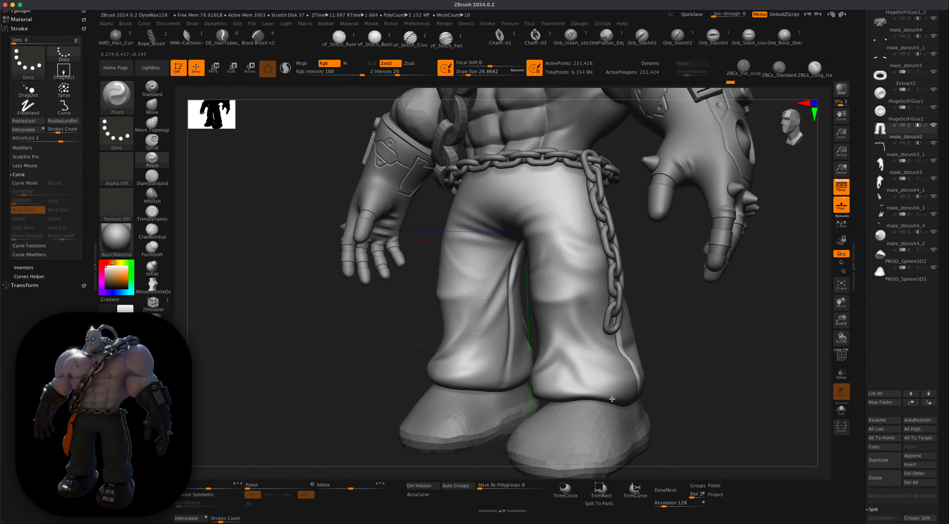
right_drag(612, 399, 546, 406)
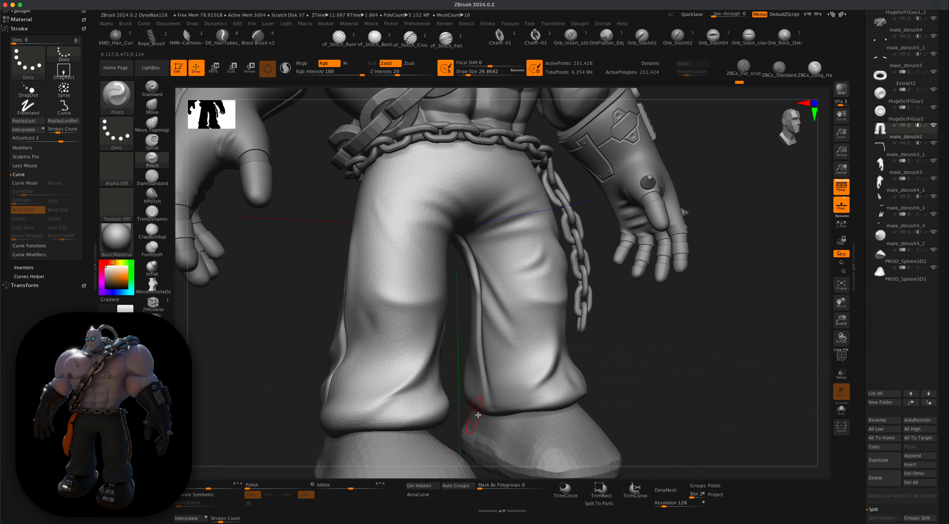
Step: Pinch the hem edge around the opposite trouser leg, reducing the draw size to about 15.6 near the outer seam
drag(613, 390, 662, 394)
drag(395, 405, 408, 410)
drag(195, 398, 220, 393)
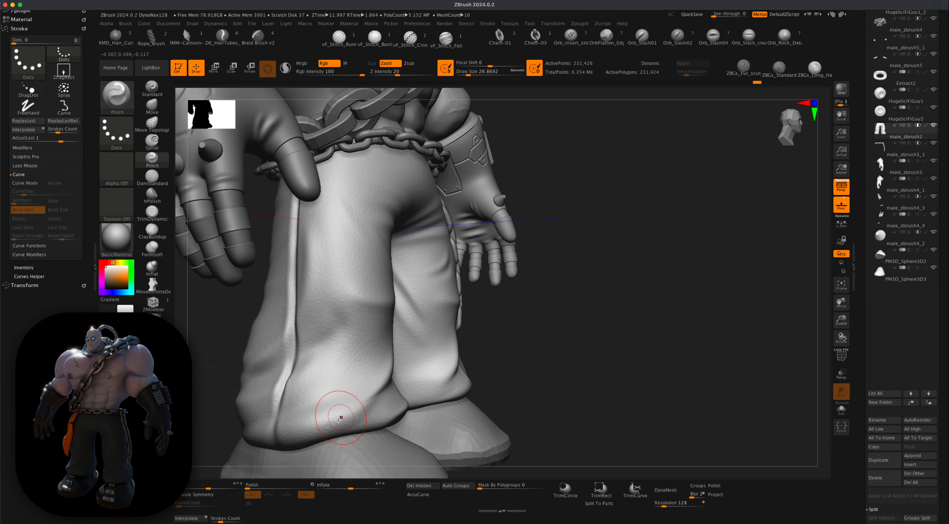
key(s)
drag(516, 395, 354, 425)
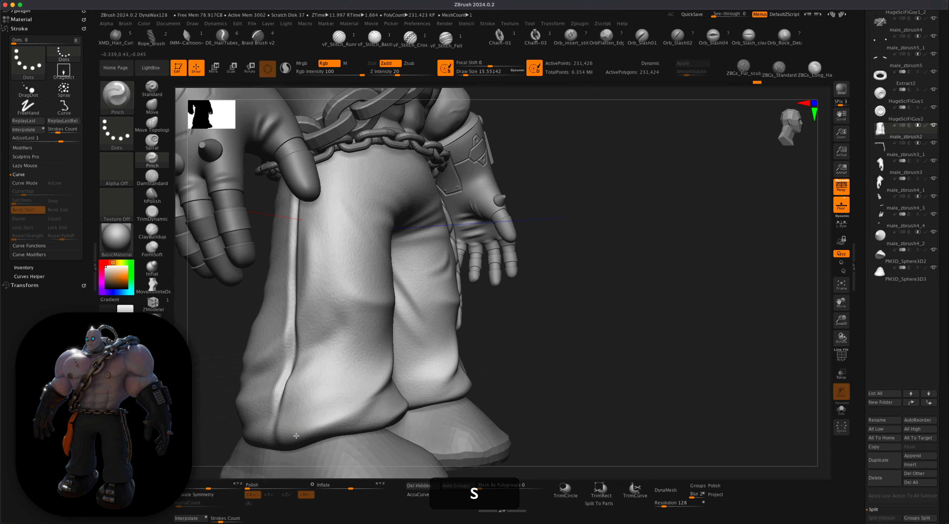
Step: Set the draw size to about 25 and pinch the folds around the rear of the lower trouser leg
mouse_move(568, 403)
alt+mouse_down()
mouse_move(745, 378)
mouse_move(680, 371)
mouse_move(641, 384)
alt+mouse_up()
key(alt+s)
key(s)
mouse_move(453, 369)
mouse_down()
mouse_move(510, 360)
mouse_move(477, 343)
mouse_move(495, 309)
mouse_move(470, 364)
mouse_up()
drag(604, 372, 685, 372)
drag(557, 377, 536, 380)
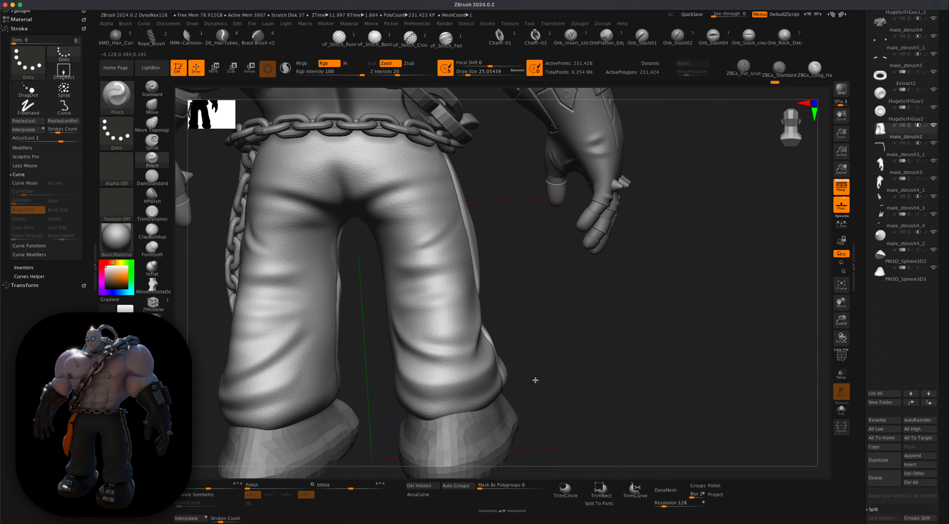
Step: Pinch the folds across the back of both trouser legs, undoing one of the strokes
drag(413, 276, 602, 275)
drag(407, 342, 359, 365)
key(super+z)
mouse_move(362, 282)
mouse_down()
mouse_move(413, 270)
mouse_move(505, 273)
mouse_up()
drag(563, 188, 510, 190)
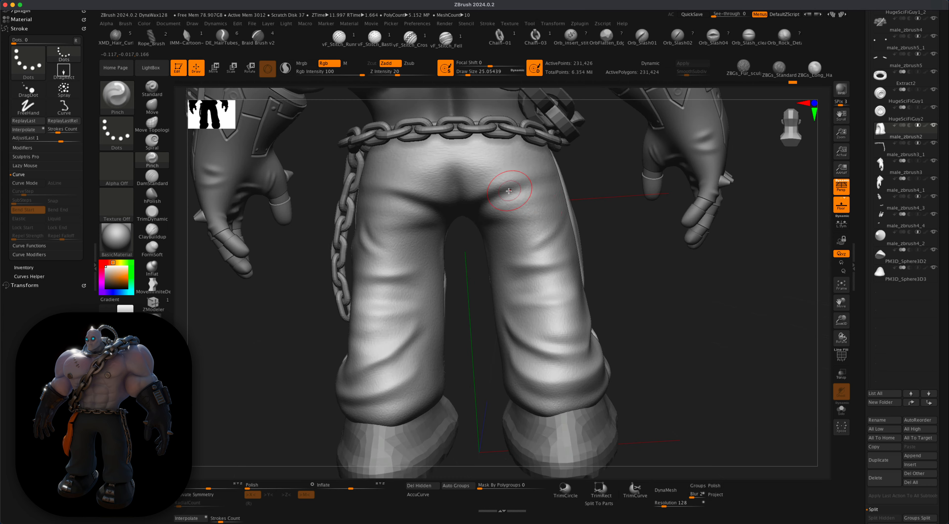
drag(420, 207, 385, 197)
drag(310, 218, 400, 223)
drag(359, 410, 302, 427)
drag(726, 409, 647, 412)
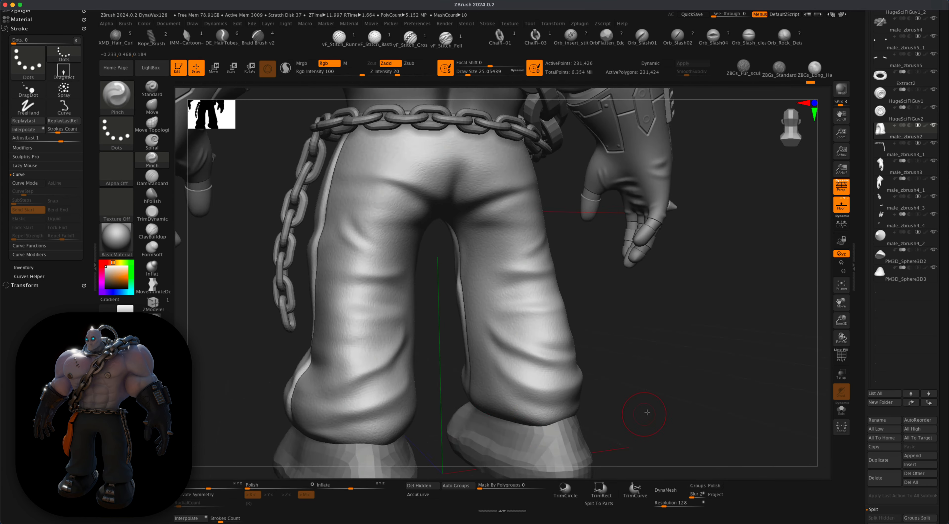
drag(523, 414, 424, 414)
Step: Pinch the upper-thigh fold on the front of the chain-side trouser leg
drag(740, 409, 169, 331)
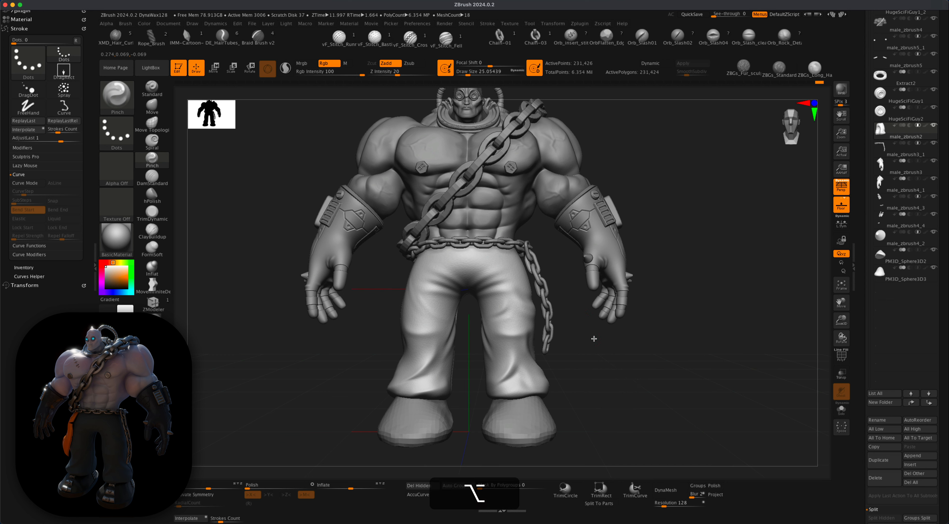
alt+drag(593, 337, 582, 358)
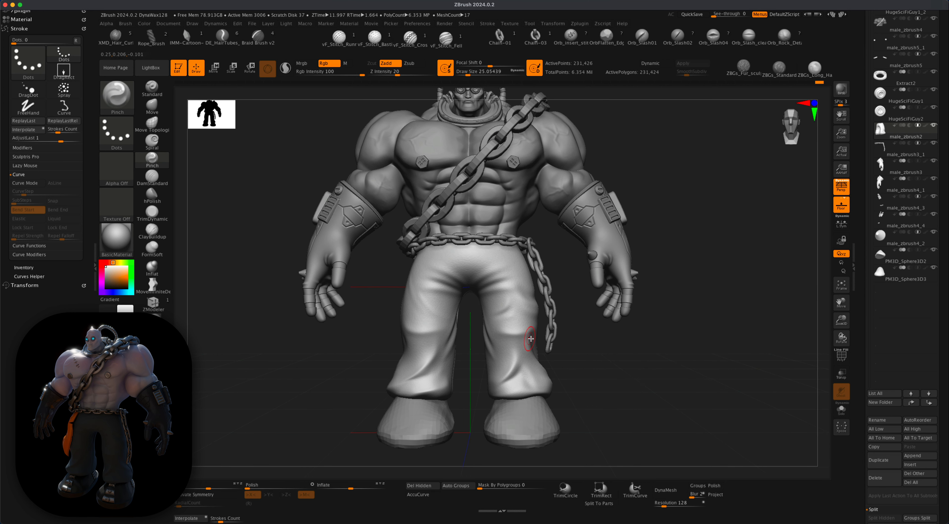
alt+drag(582, 368, 579, 348)
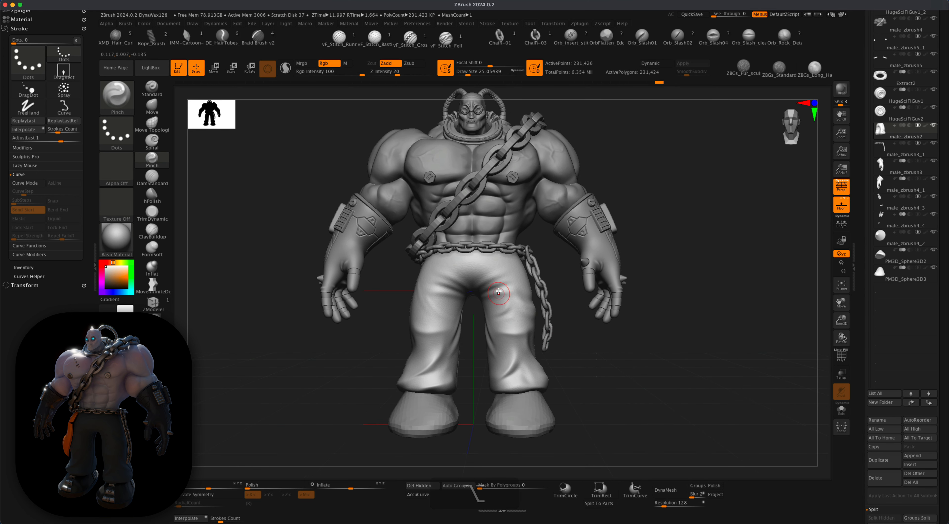
drag(502, 283, 512, 281)
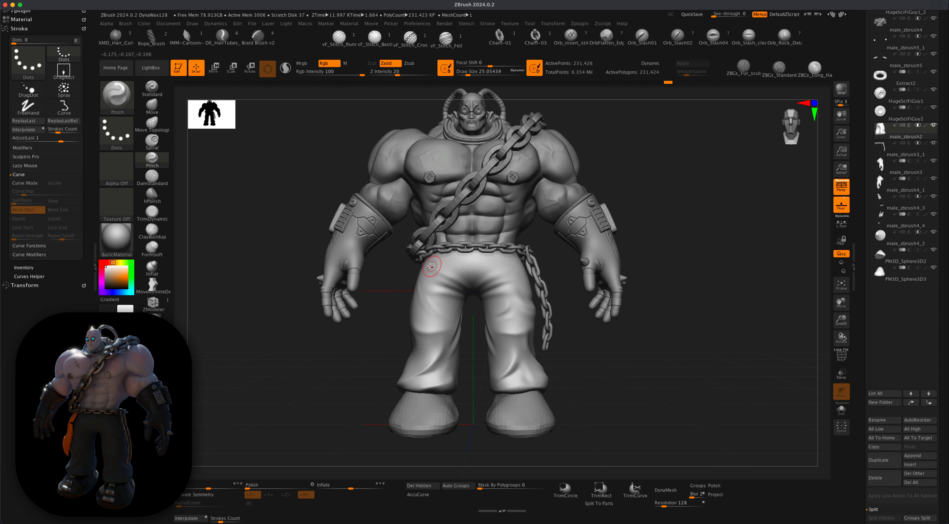
Step: Select the chain-side shoe, PM3D_Sphere3D3, and open its ZRemesher settings with adaptive density switched off
alt+drag(625, 367, 679, 345)
click(879, 258)
click(890, 273)
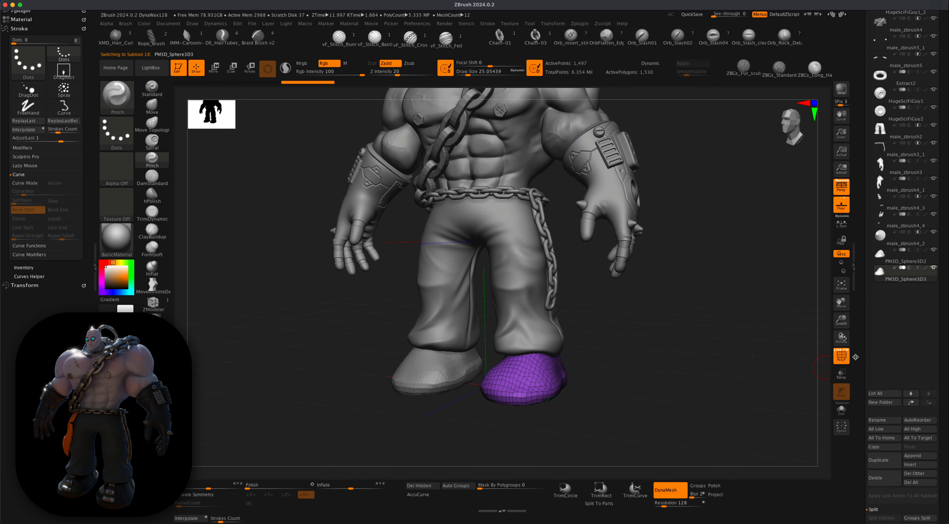
alt+drag(708, 341, 736, 333)
scroll(946, 307, down, 10)
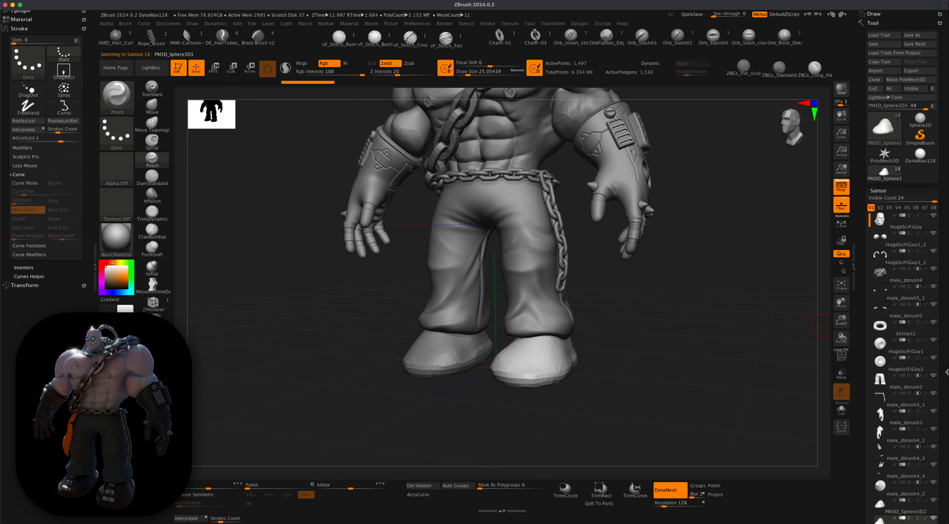
scroll(947, 237, down, 1)
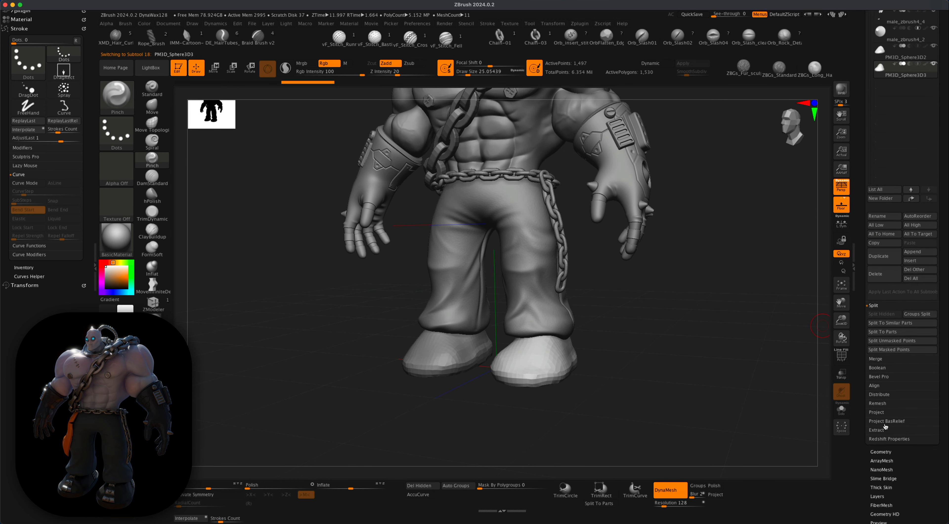
click(880, 453)
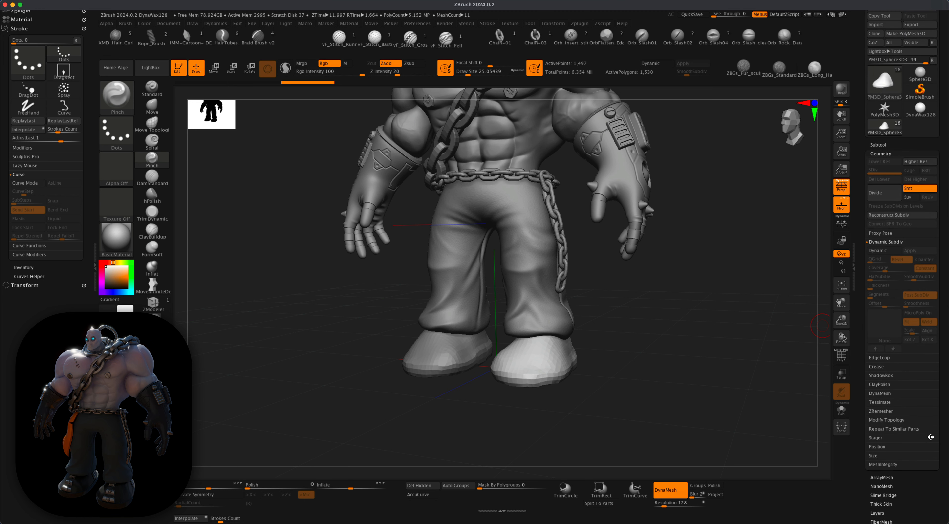
drag(931, 437, 931, 435)
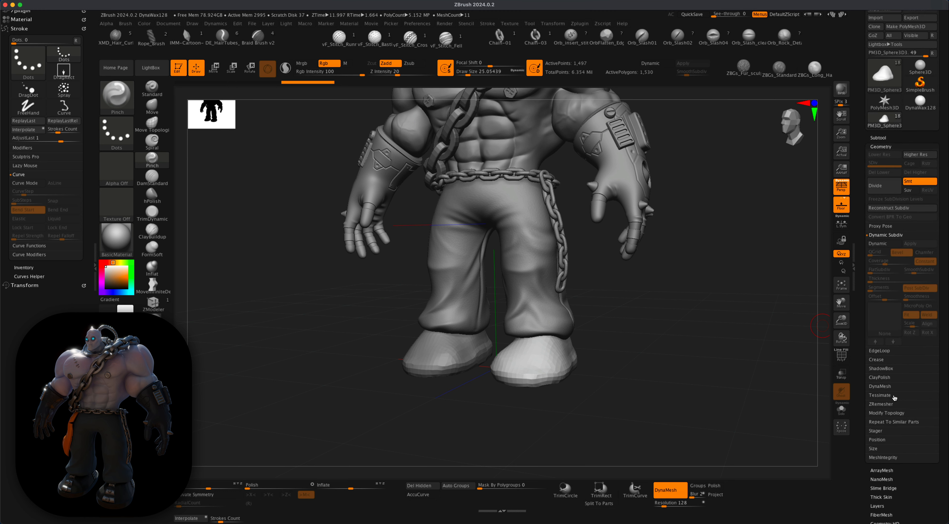
click(880, 404)
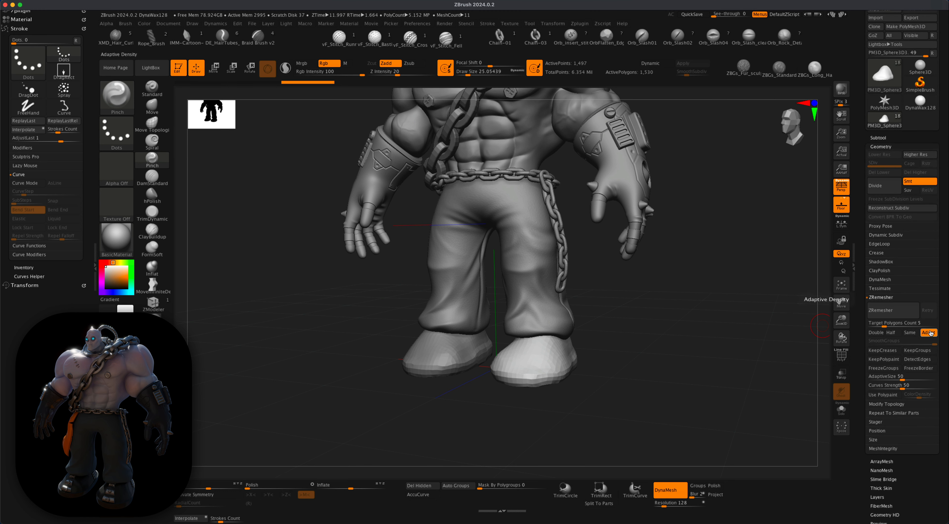
Step: Isolate the shoe in Solo mode, turn perspective off and face it from the side
click(842, 410)
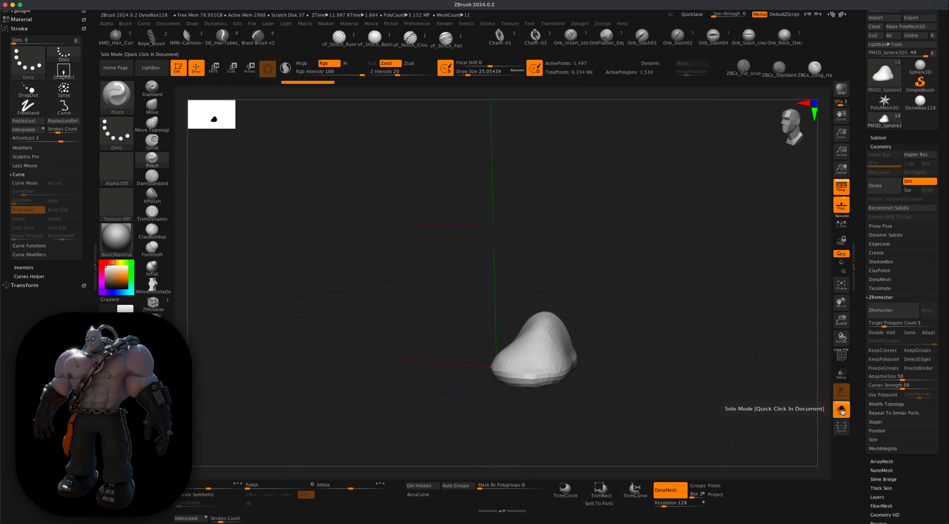
click(841, 190)
shift+drag(726, 321, 644, 303)
alt+drag(679, 326, 672, 334)
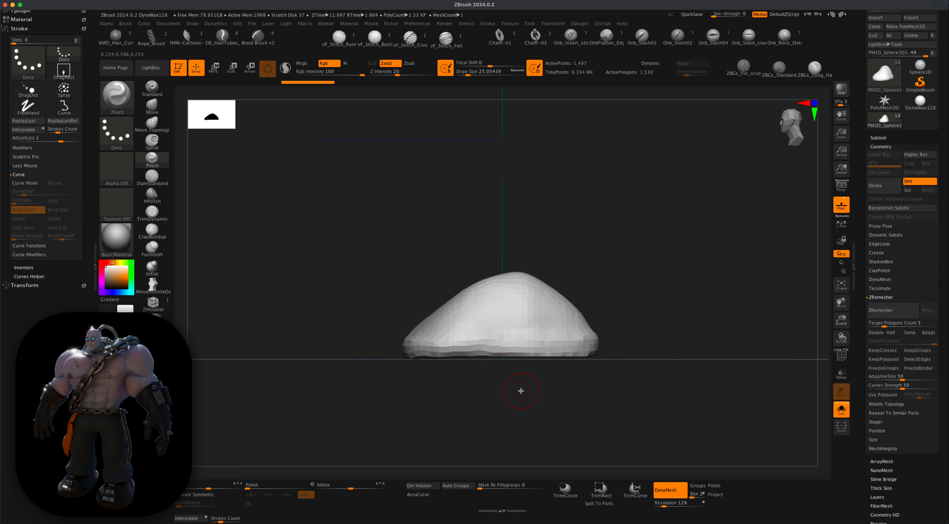
Step: Mask the strip along the shoe's bottom edge and turn it into its own polygroup for the sole
click(841, 356)
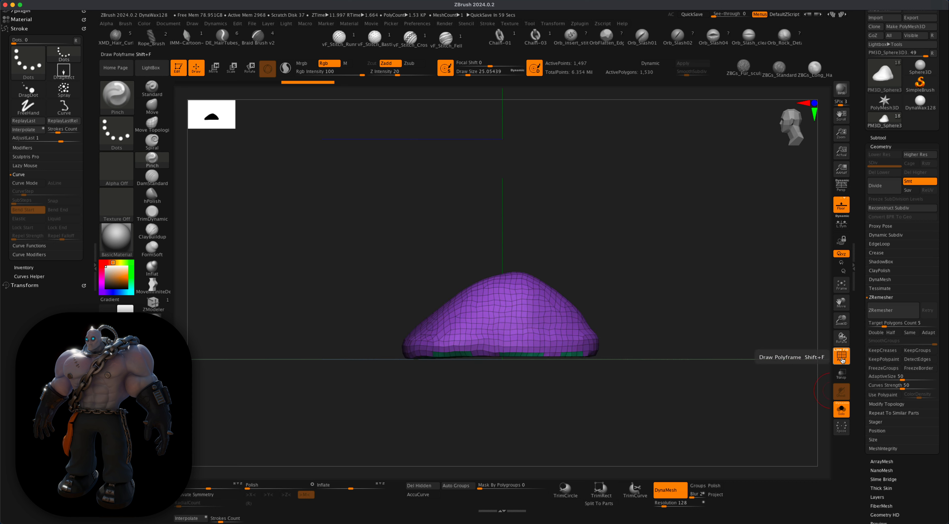
click(842, 356)
super+drag(295, 407, 696, 338)
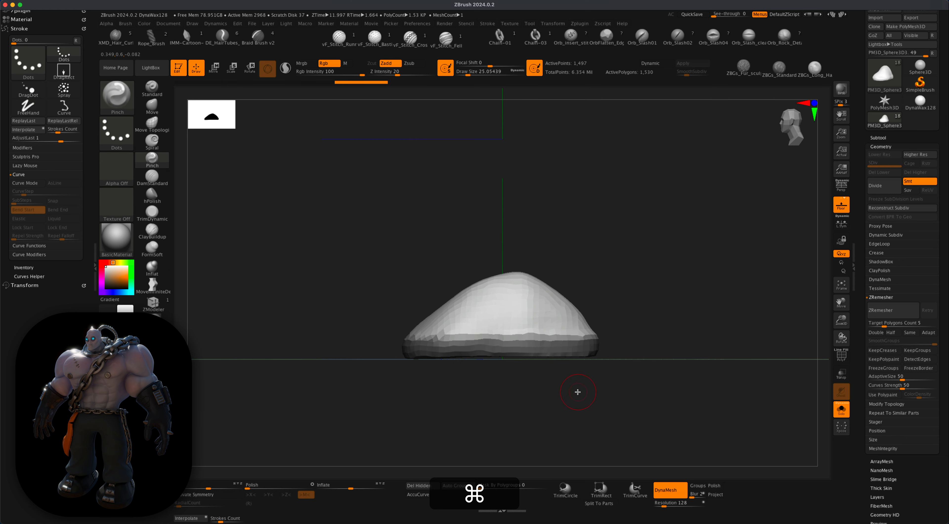
click(842, 357)
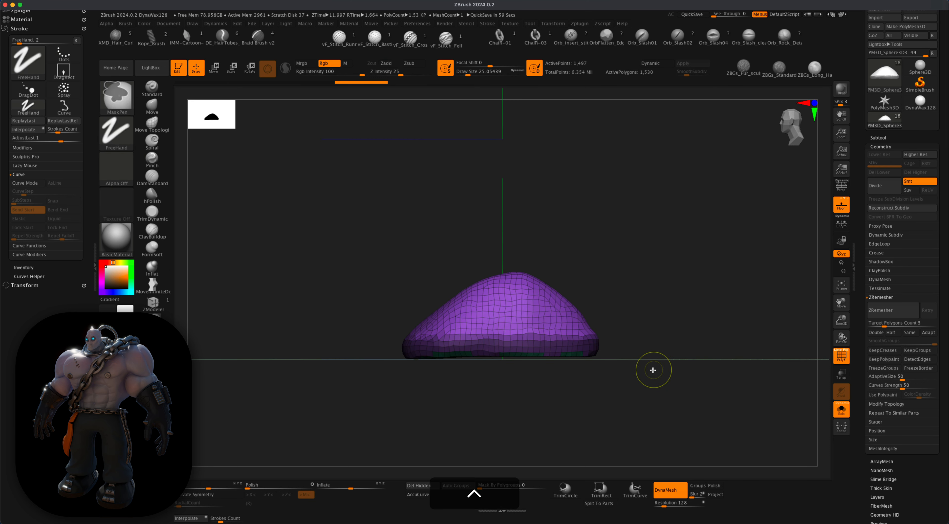
key(ctrl+w)
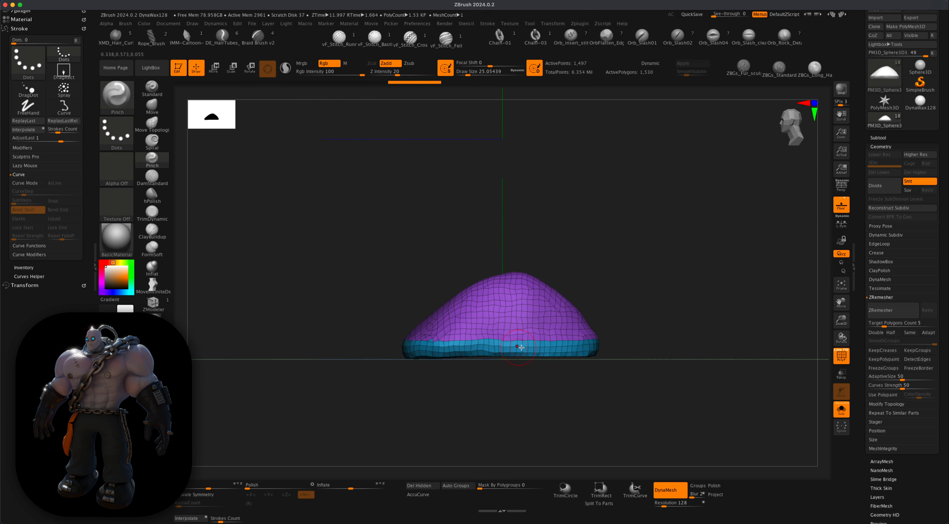
Step: ZRemesh the shoe with KeepGroups on and a target polygon count of 1
mouse_move(558, 408)
mouse_down()
mouse_move(542, 401)
mouse_move(614, 405)
mouse_move(542, 402)
mouse_up()
drag(606, 405, 670, 385)
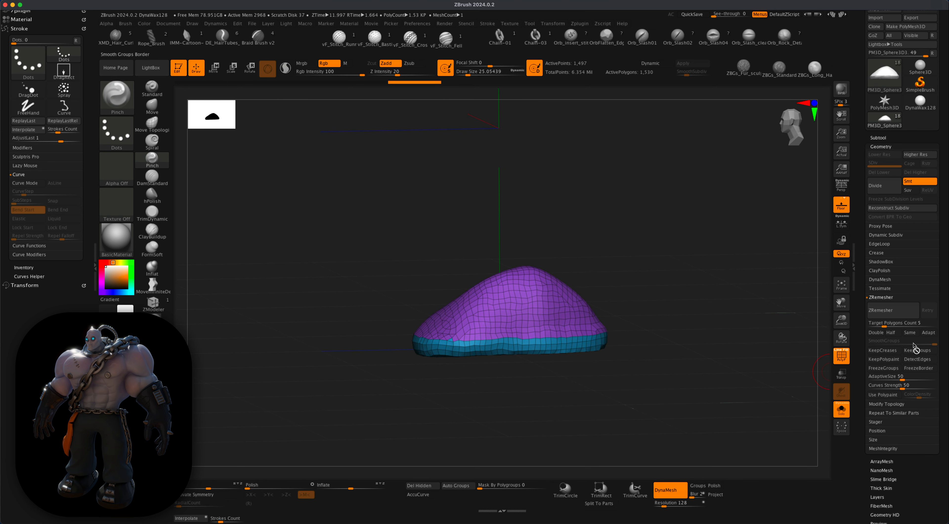
click(920, 351)
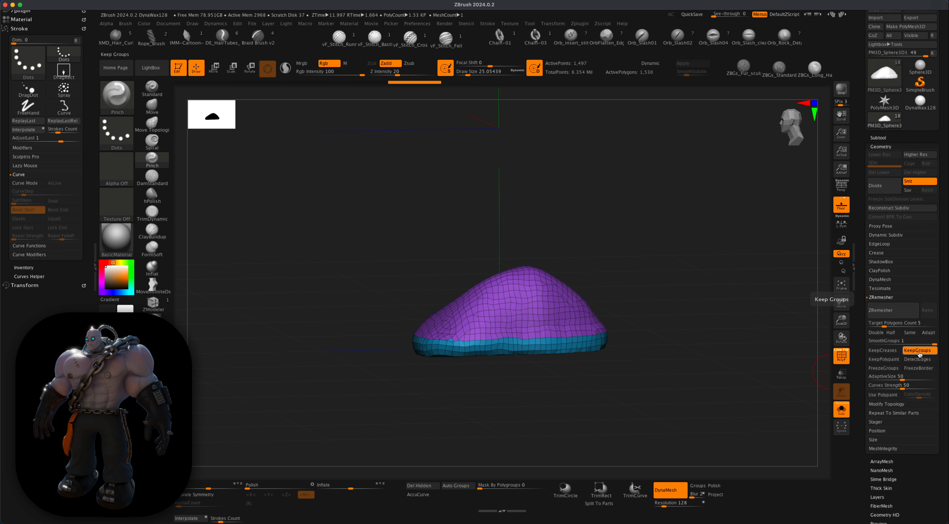
click(916, 323)
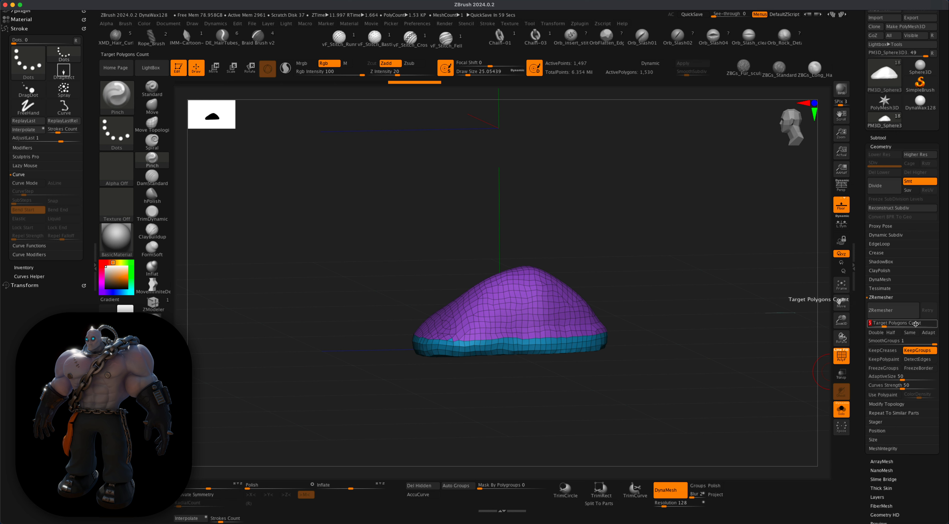
text(1)
key(Return)
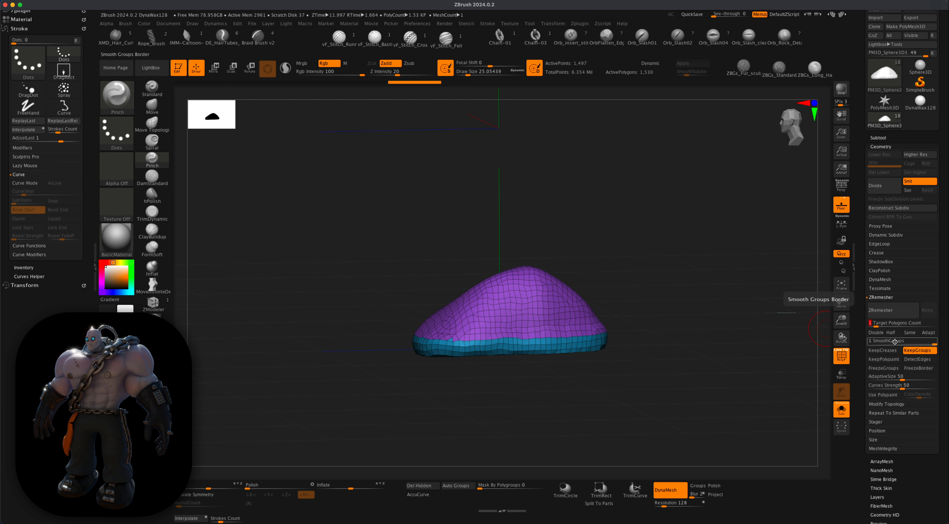
click(887, 311)
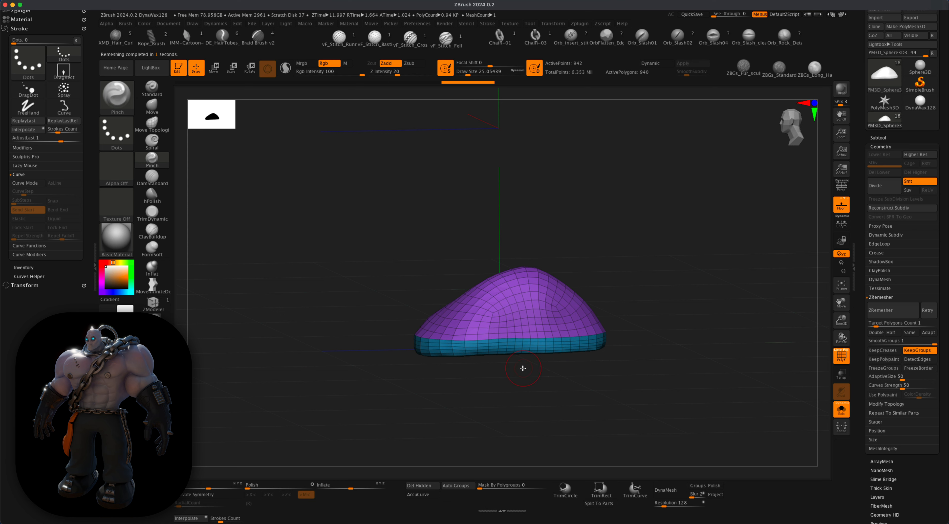
Step: ZRemesh the shoe again with the Half option to reduce its polygon count
mouse_move(506, 372)
mouse_down()
mouse_move(565, 387)
mouse_move(516, 384)
mouse_up()
alt+drag(565, 406, 560, 401)
click(892, 334)
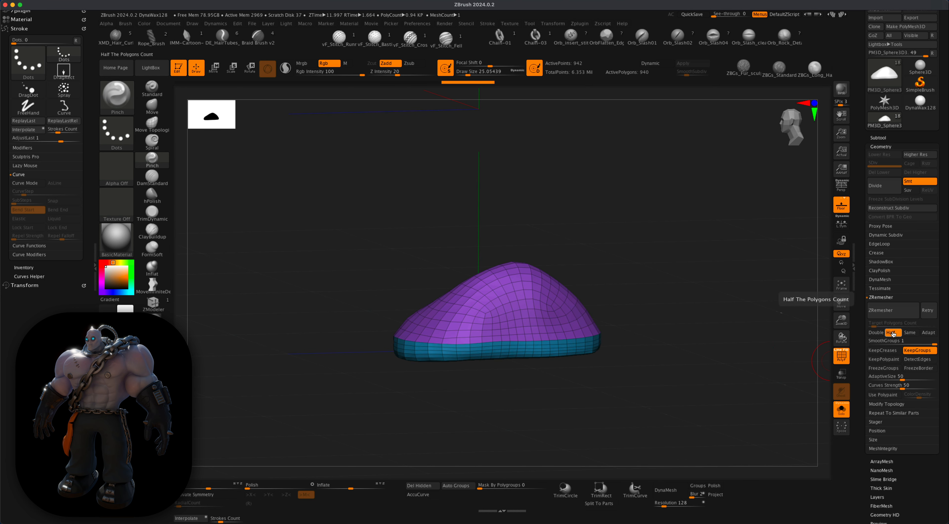
click(886, 312)
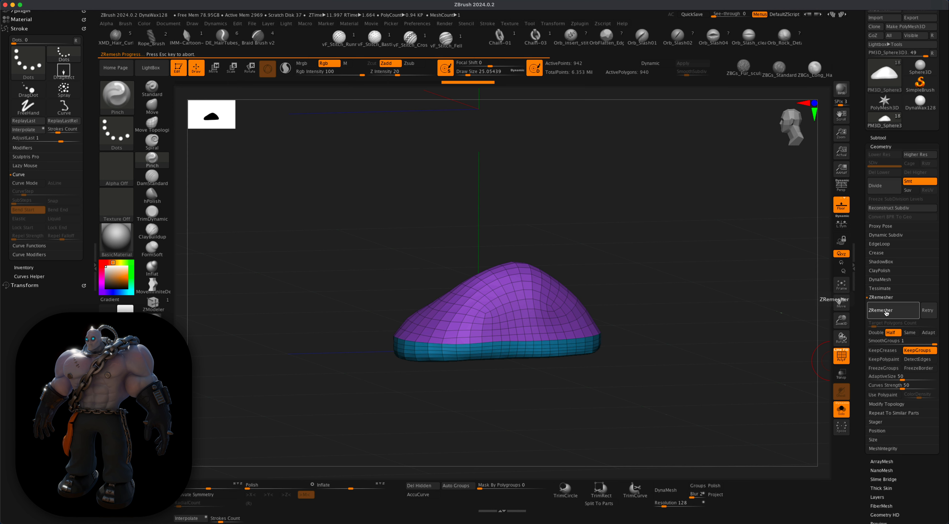
drag(695, 373, 483, 359)
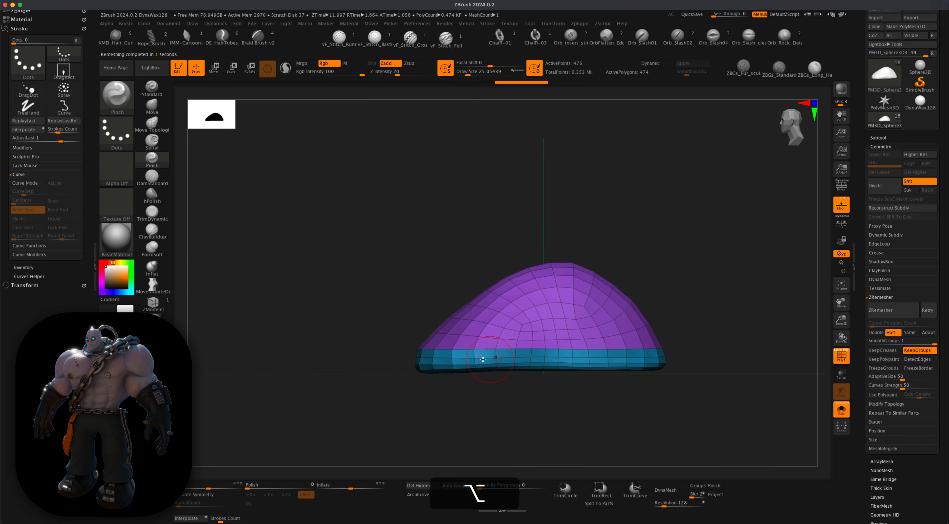
Step: Set the ZModeler polygon action to QMesh with target Polygroup All and pull the sole strip outward around the shoe
drag(425, 379, 650, 347)
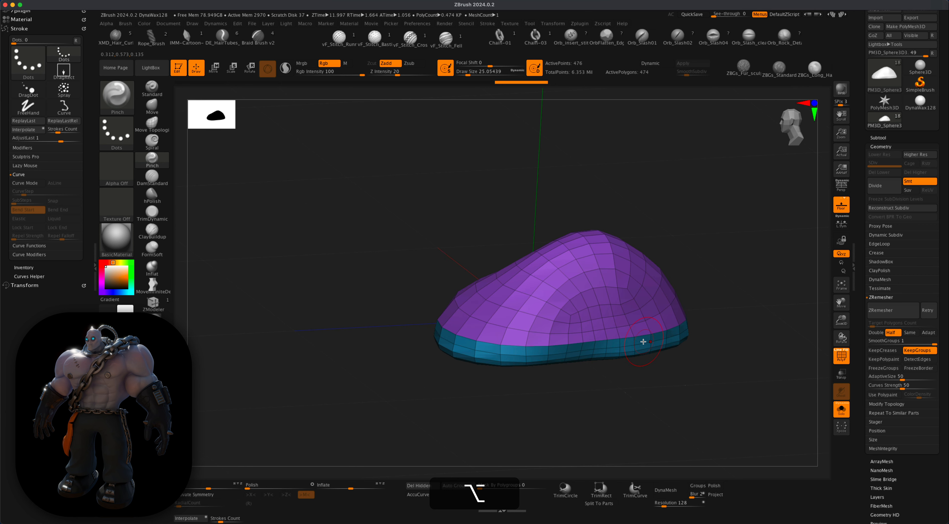
key(space)
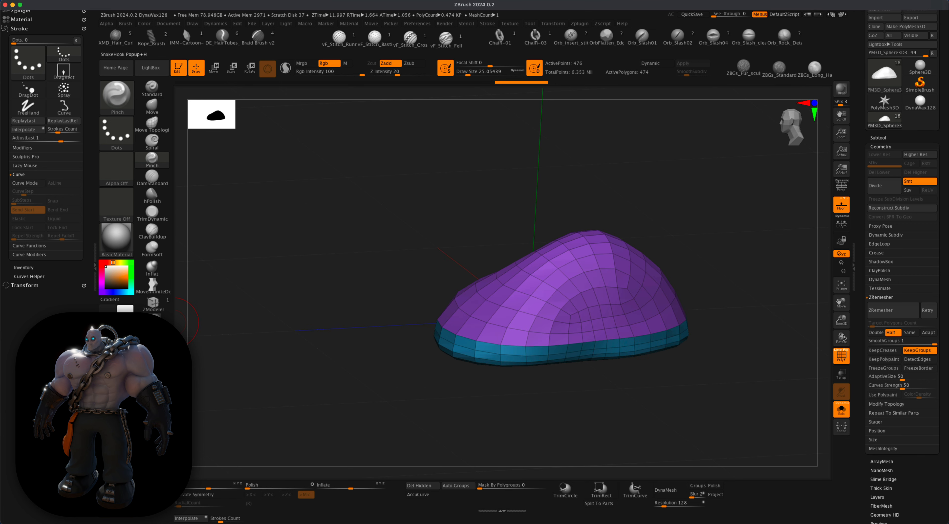
click(160, 311)
key(space)
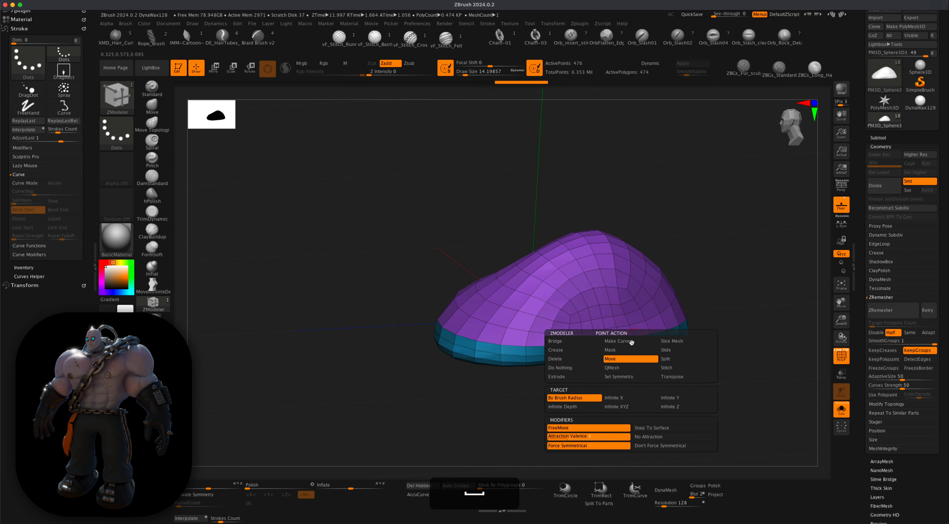
key(space)
click(593, 263)
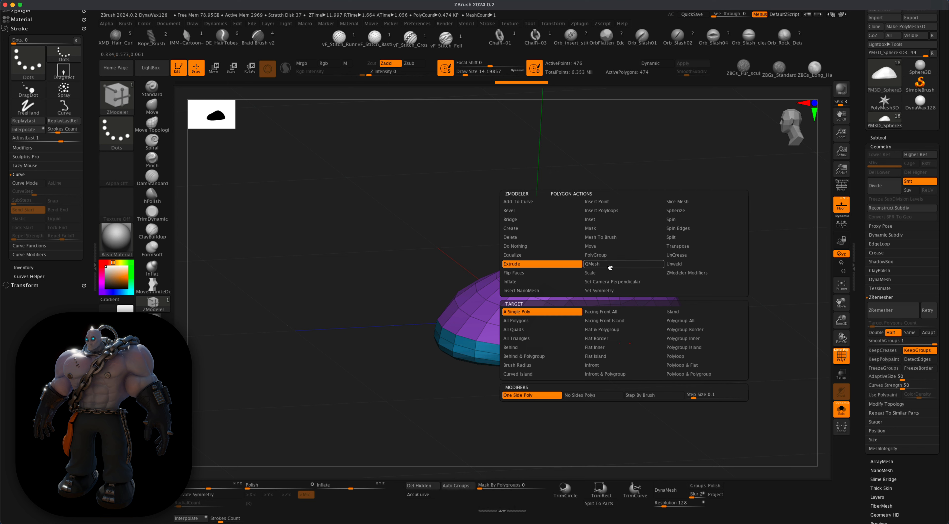
click(682, 326)
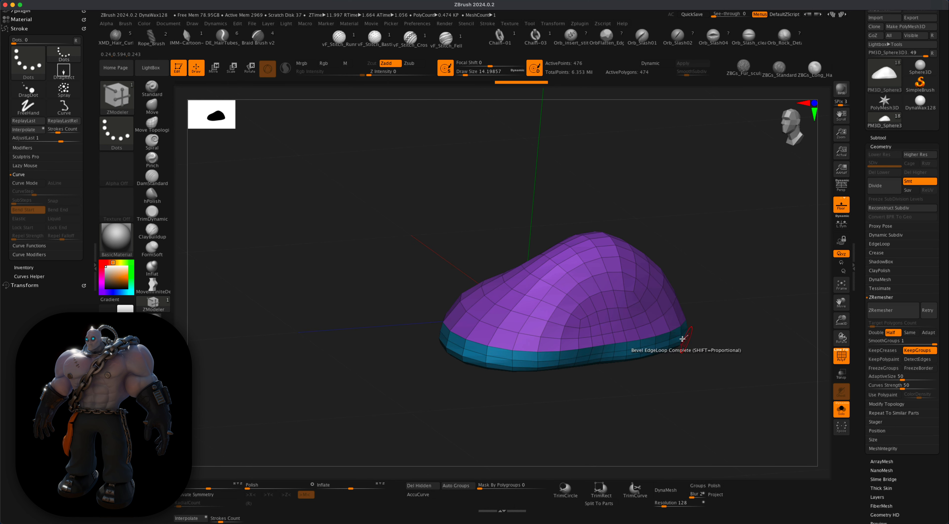
drag(678, 336, 679, 337)
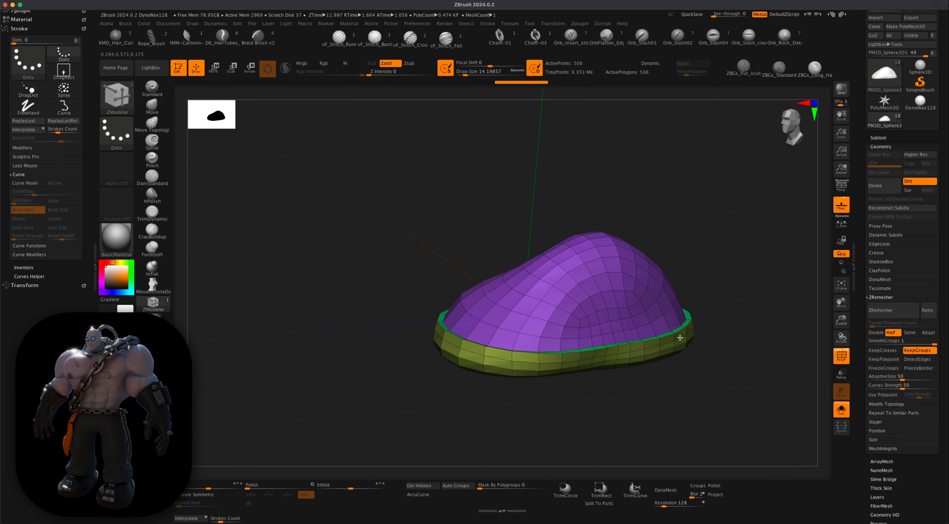
Step: Set the ZModeler edge action to Crease and undo the last change at the sole's rim
drag(711, 374, 678, 387)
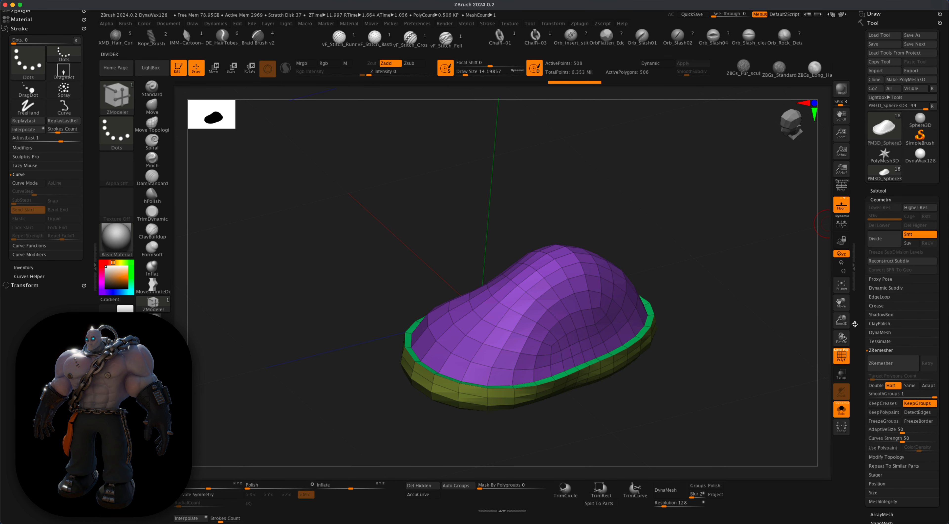
click(841, 356)
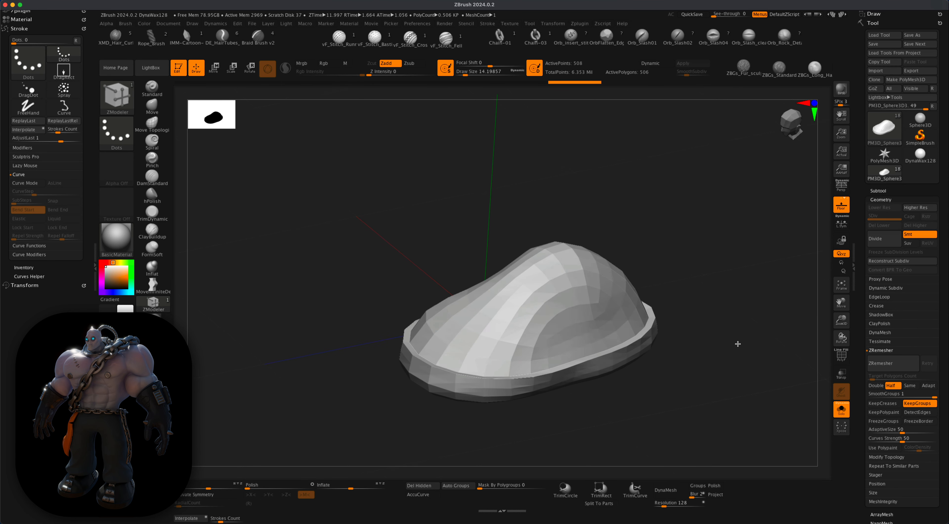
mouse_move(738, 340)
mouse_down()
mouse_move(720, 403)
mouse_move(722, 332)
mouse_move(742, 323)
mouse_up()
key(space)
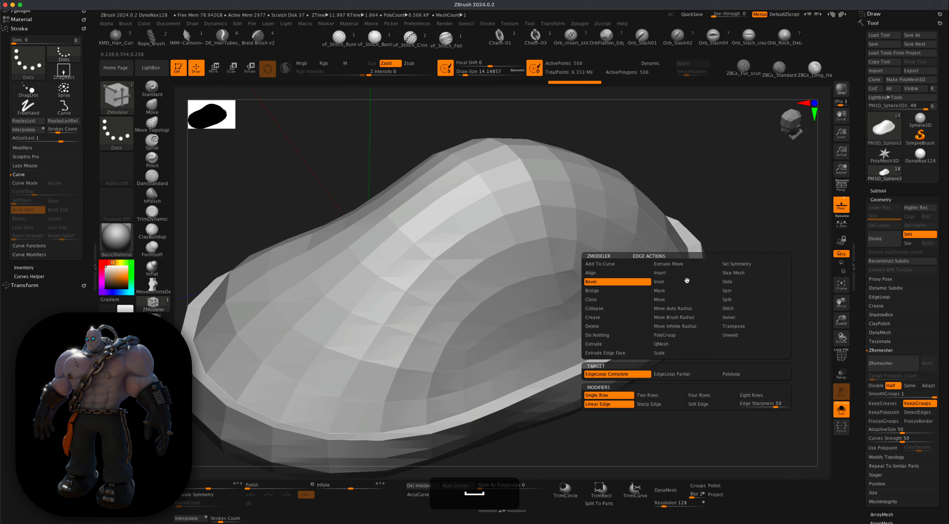
key(space)
click(618, 320)
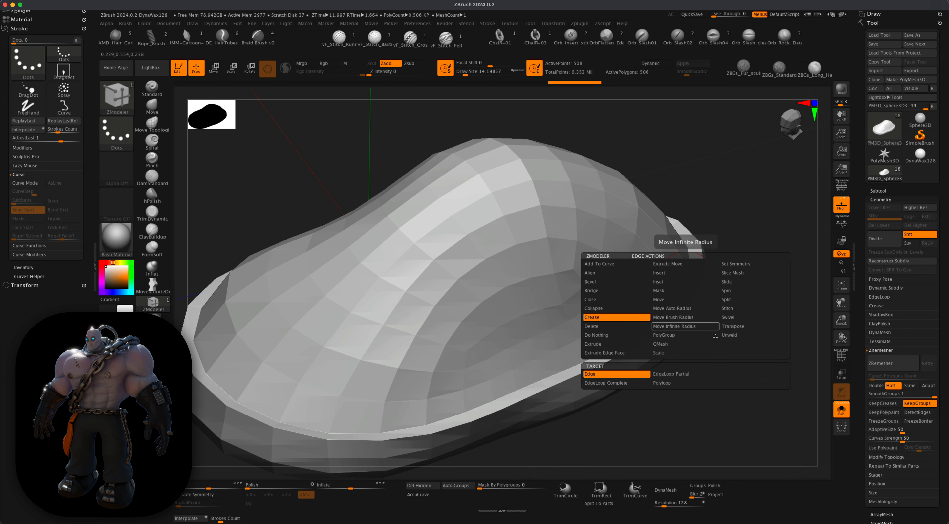
click(839, 360)
alt+drag(724, 355, 694, 337)
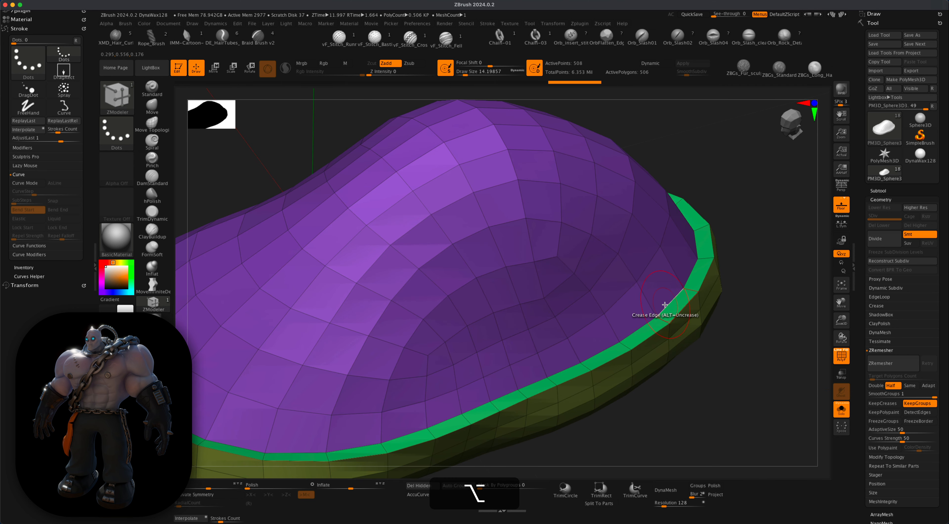
key(super+z)
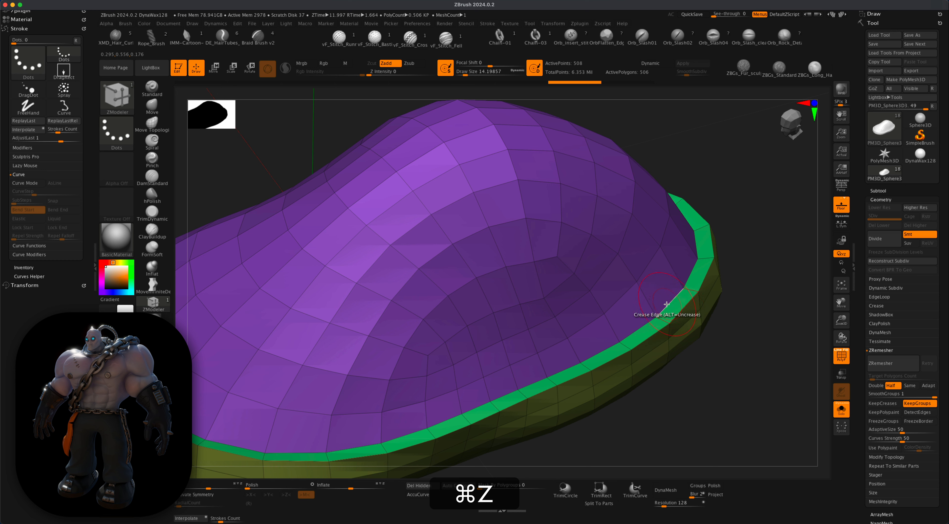
Step: Set the Crease target to EdgeLoop Complete and crease the edge loop along the sole's upper rim
key(space)
key(space)
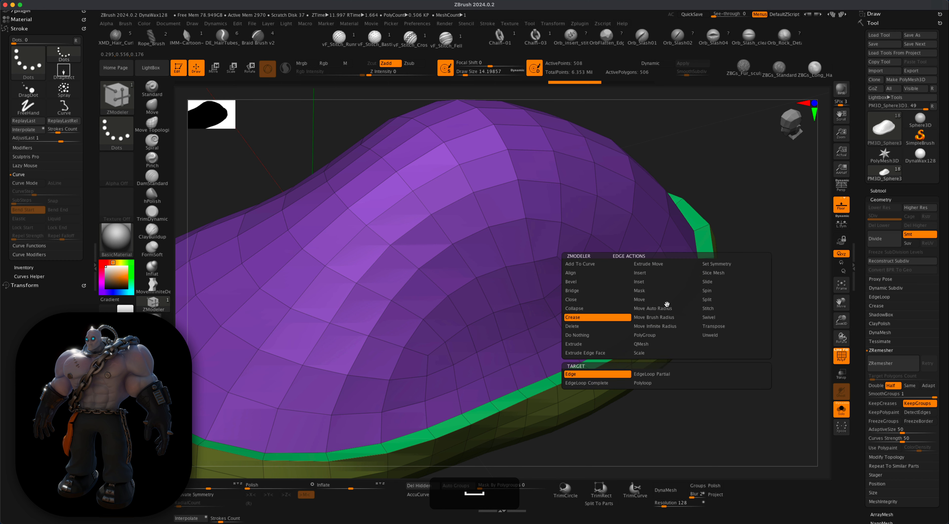
click(607, 384)
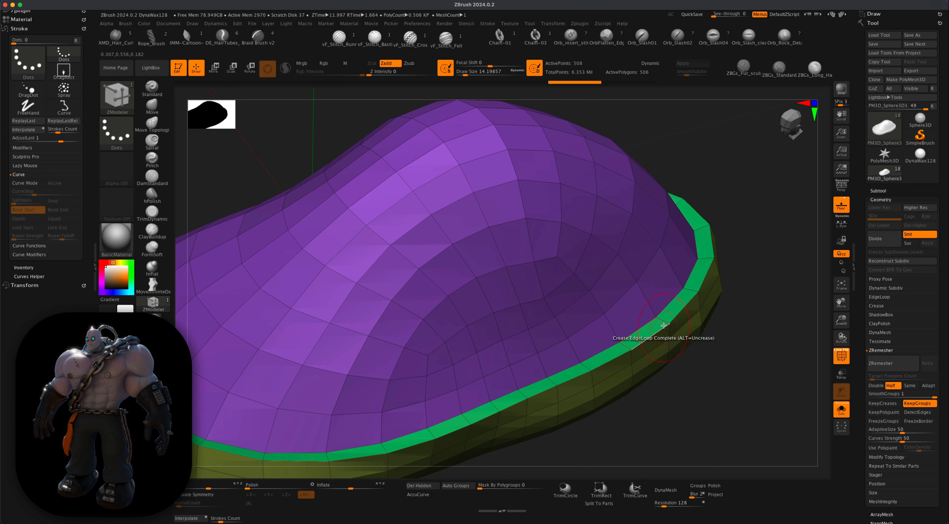
click(677, 313)
drag(743, 340, 733, 274)
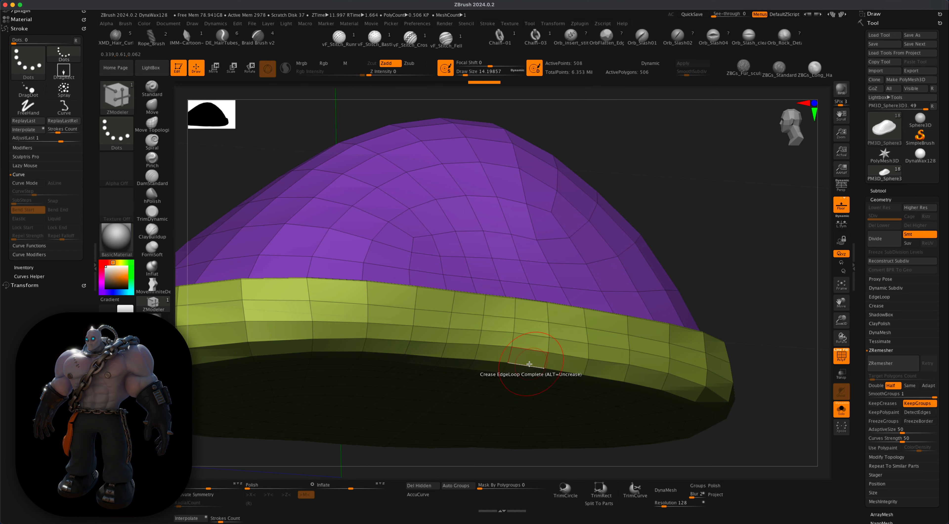
drag(793, 291, 763, 364)
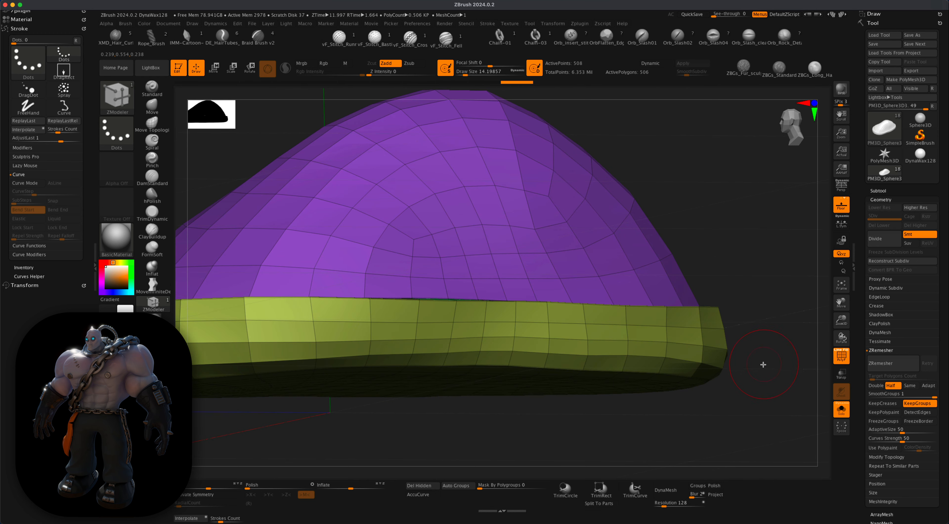
Step: Subdivide the creased shoe several times to smooth it and turn off the polyframe display
key(f)
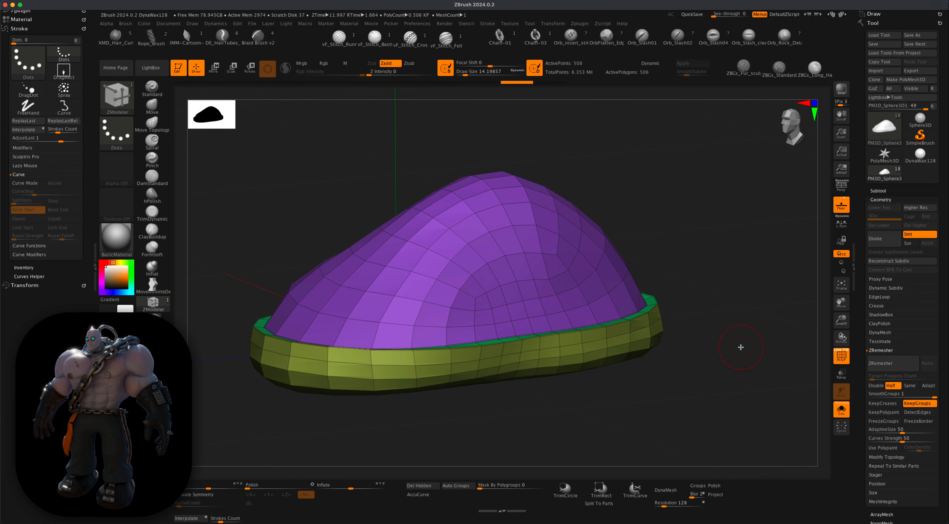
key(super+d)
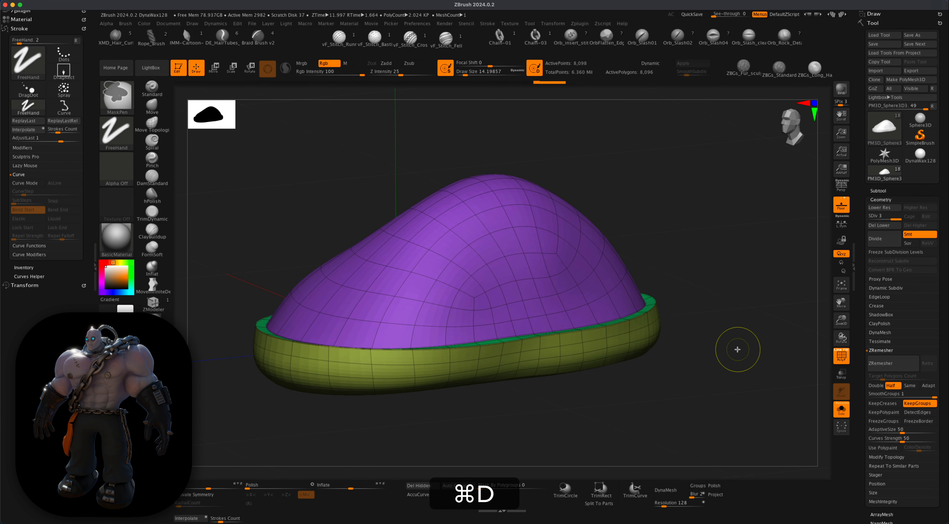
key(super+d)
mouse_move(737, 349)
mouse_down()
mouse_move(727, 361)
mouse_move(720, 333)
mouse_move(710, 342)
mouse_move(716, 373)
mouse_move(615, 330)
mouse_move(555, 409)
mouse_move(604, 421)
mouse_move(642, 385)
mouse_move(702, 395)
mouse_move(718, 409)
mouse_move(714, 378)
mouse_move(706, 386)
mouse_move(740, 374)
mouse_move(716, 341)
mouse_move(716, 378)
mouse_up()
click(842, 356)
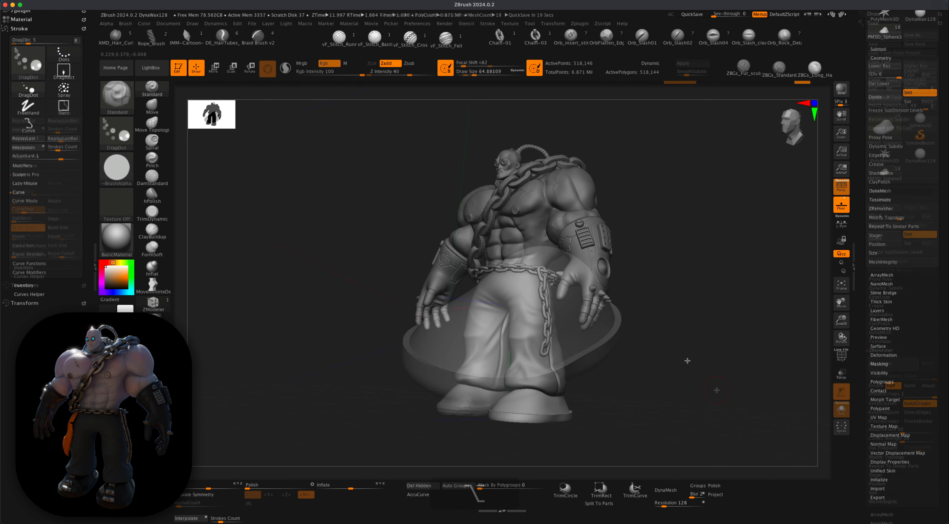
Step: Choose the IMM SpaceShip brush and select its Capsule4 mesh for insertion
mouse_move(685, 361)
mouse_down()
mouse_move(684, 350)
mouse_move(684, 377)
mouse_move(635, 373)
mouse_up()
mouse_move(584, 403)
mouse_down()
mouse_move(598, 405)
mouse_move(577, 402)
mouse_up()
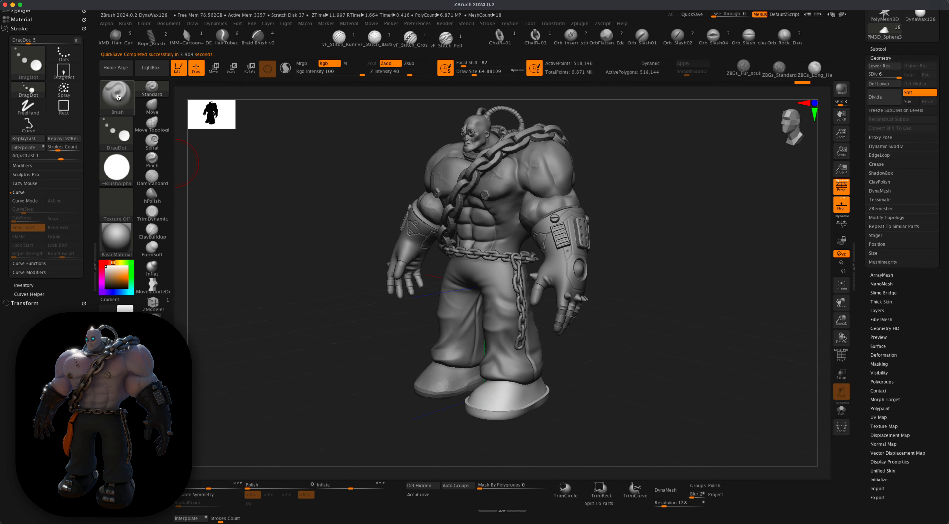
click(117, 97)
key(i)
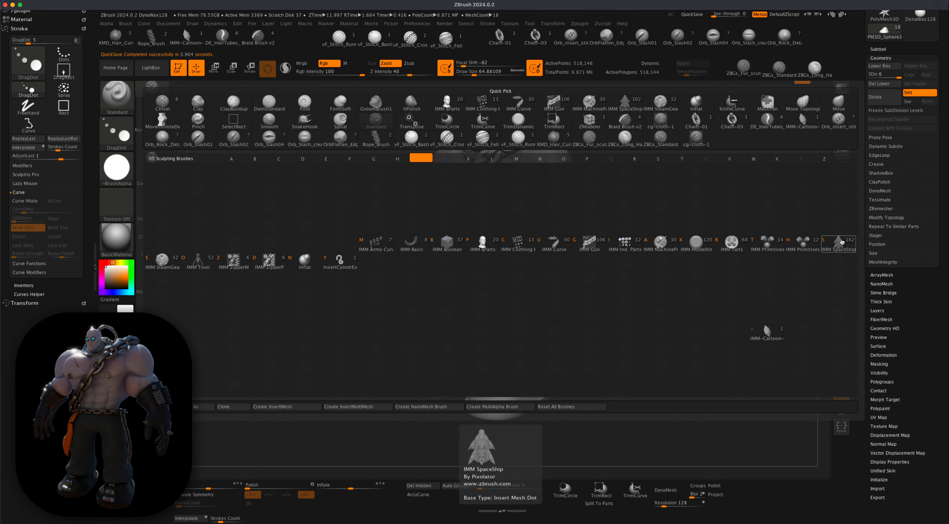
click(840, 242)
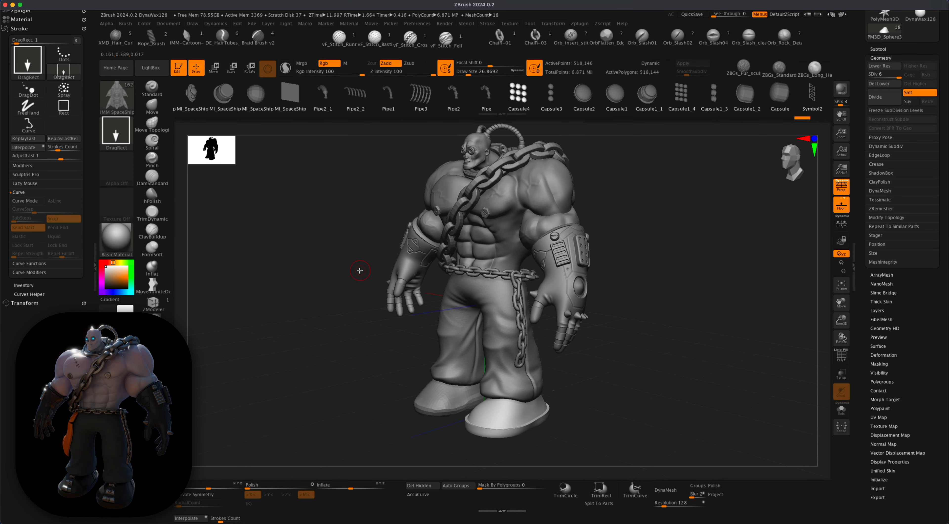
key(m)
mouse_move(333, 296)
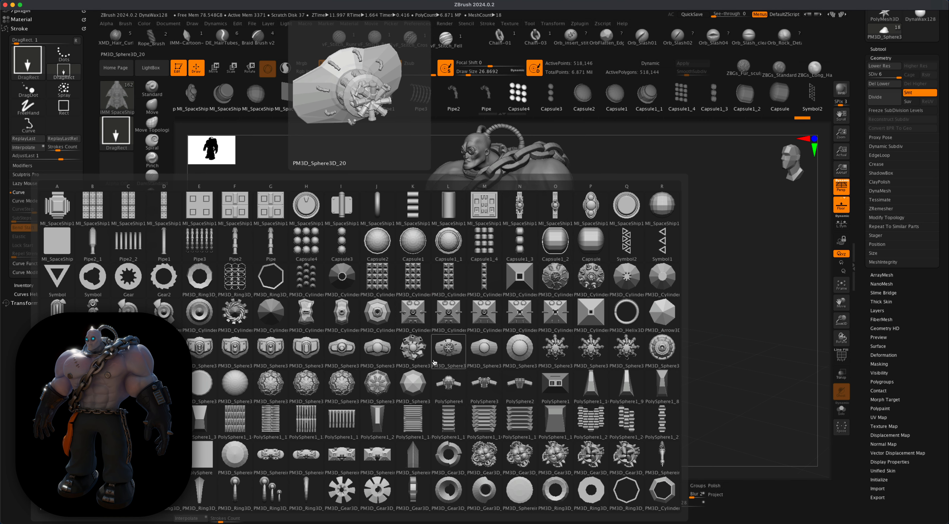
click(316, 247)
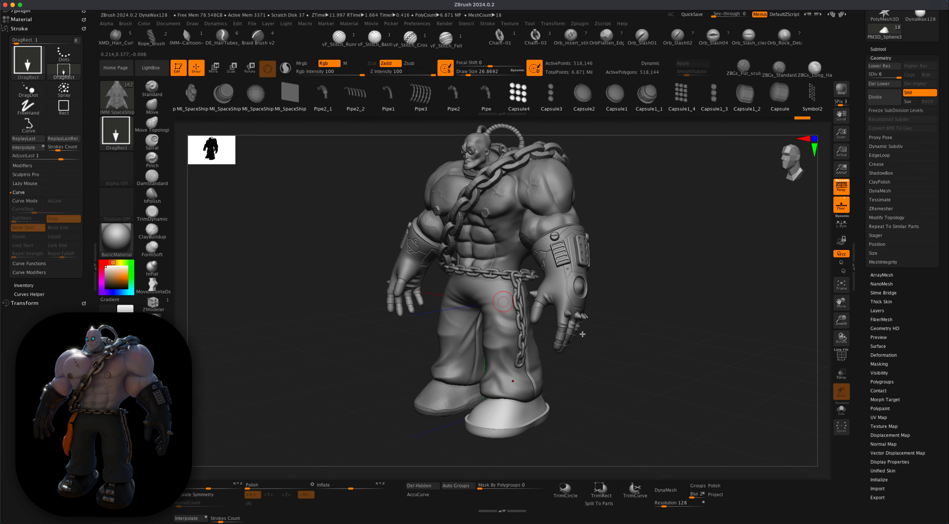
Step: Freeze the shoe's subdivision levels and insert the Capsule4 stud cluster on the shoe's side near the heel
alt+drag(643, 379, 605, 379)
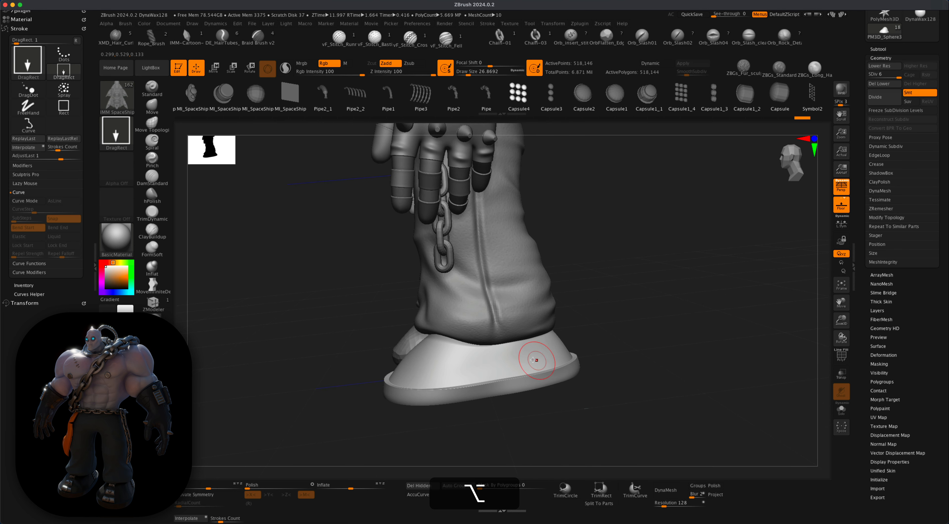
click(514, 356)
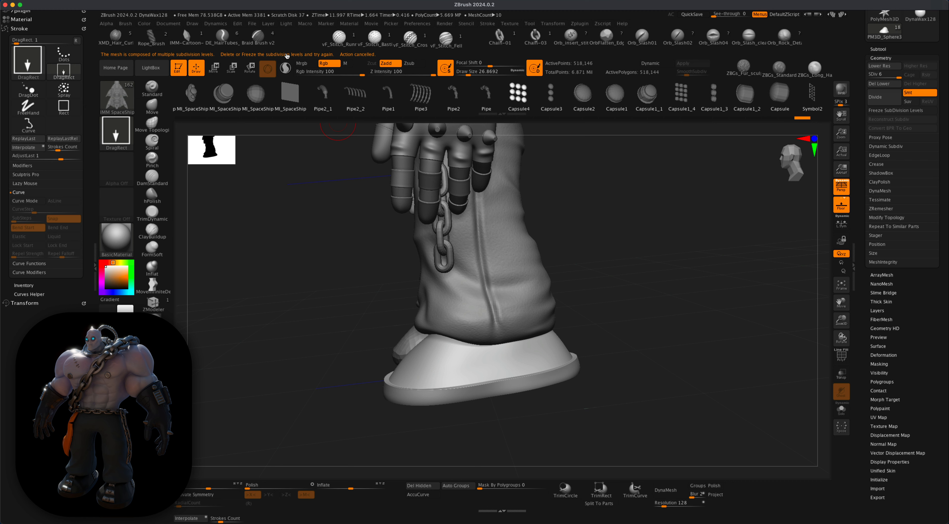
click(885, 111)
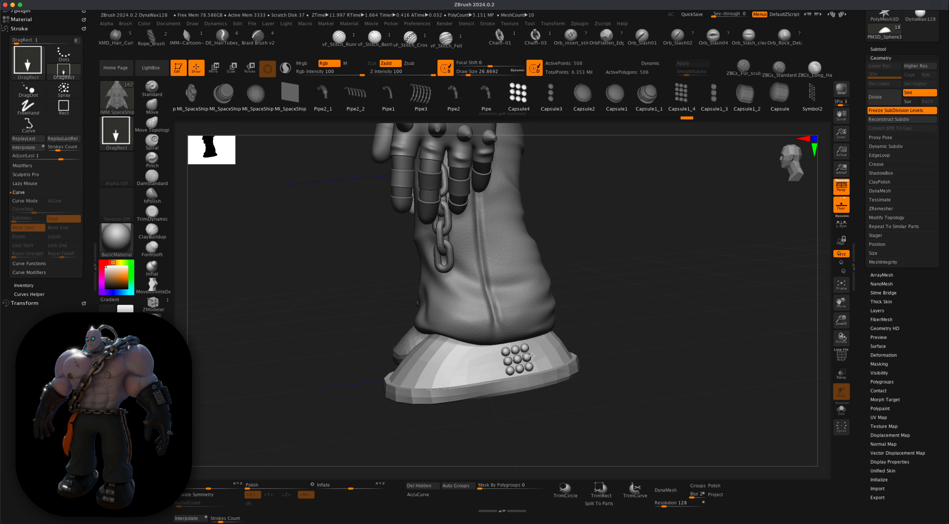
drag(532, 355, 532, 355)
drag(617, 389, 599, 415)
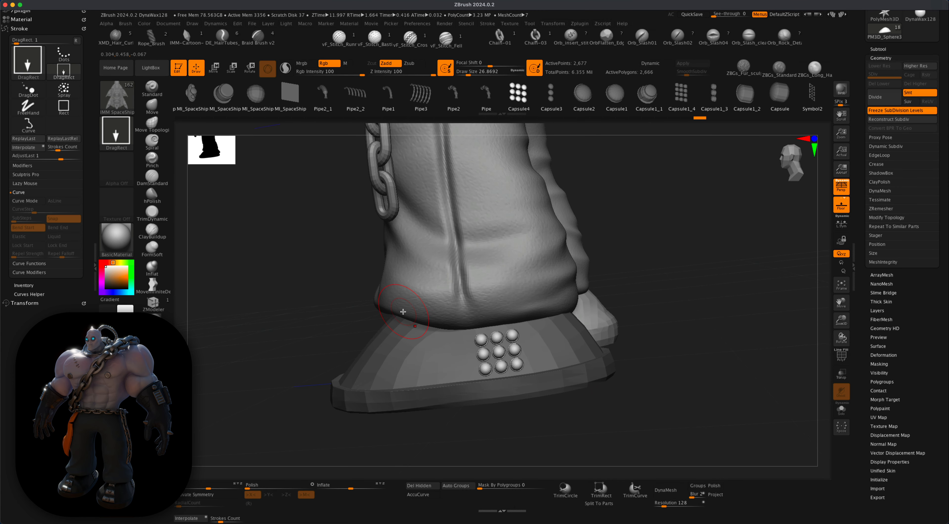
Step: Try out other IMM SpaceShip insert meshes, including pyramid-shaped spikes, on the toe of the shoe
key(m)
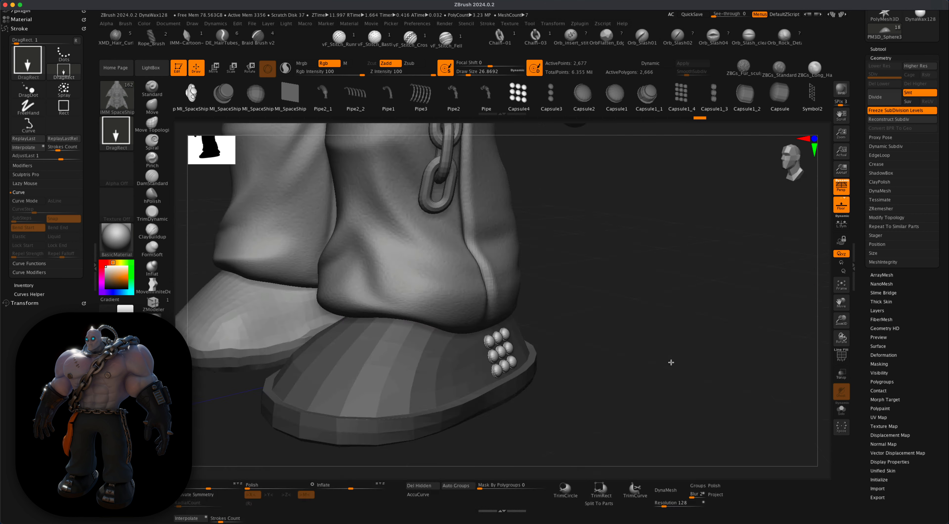
drag(424, 405, 464, 382)
key(super+z)
key(m)
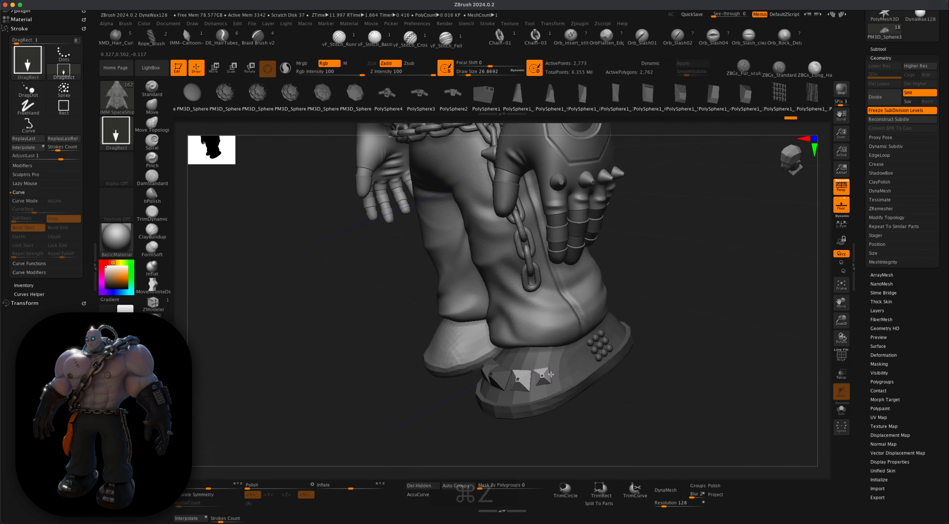
Step: Pick other IMM SpaceShip meshes, place them as a heel plate and front straps, and fit them with the Move brush
key(m)
click(461, 249)
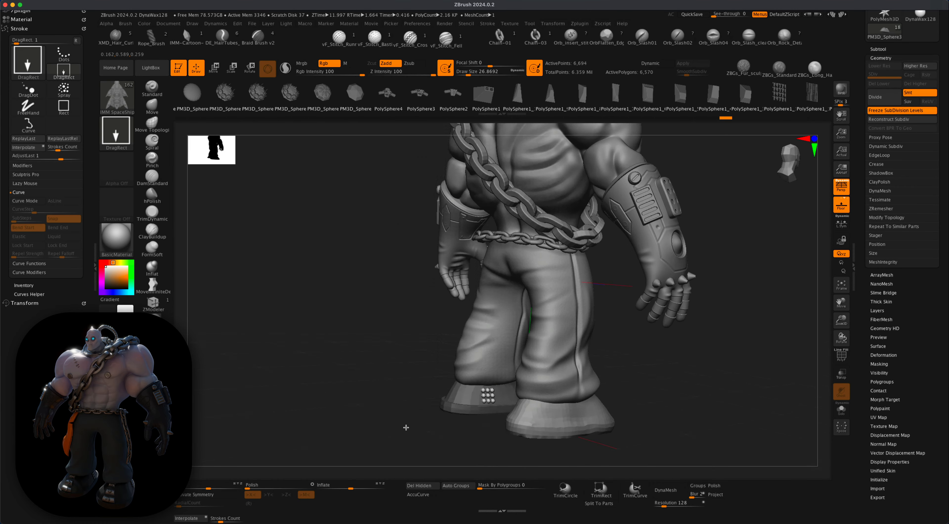
drag(406, 428, 442, 427)
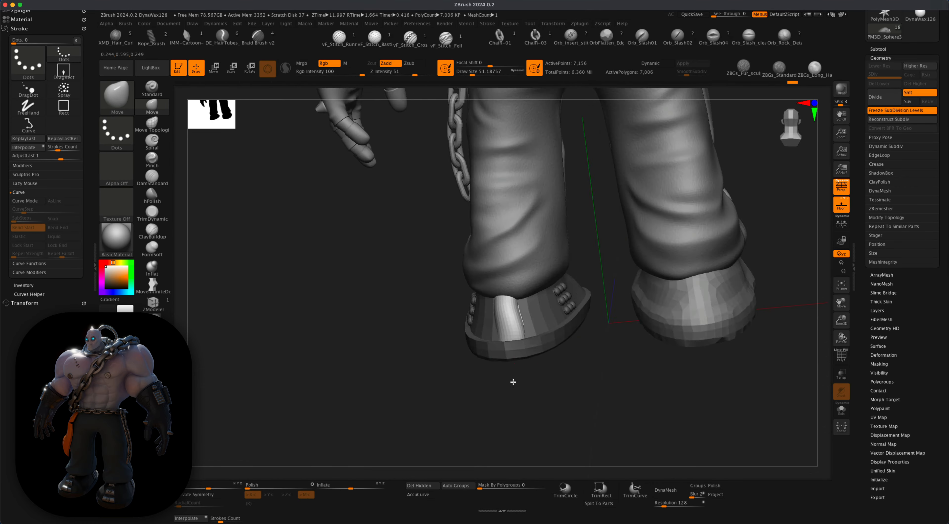
alt+drag(510, 382, 590, 390)
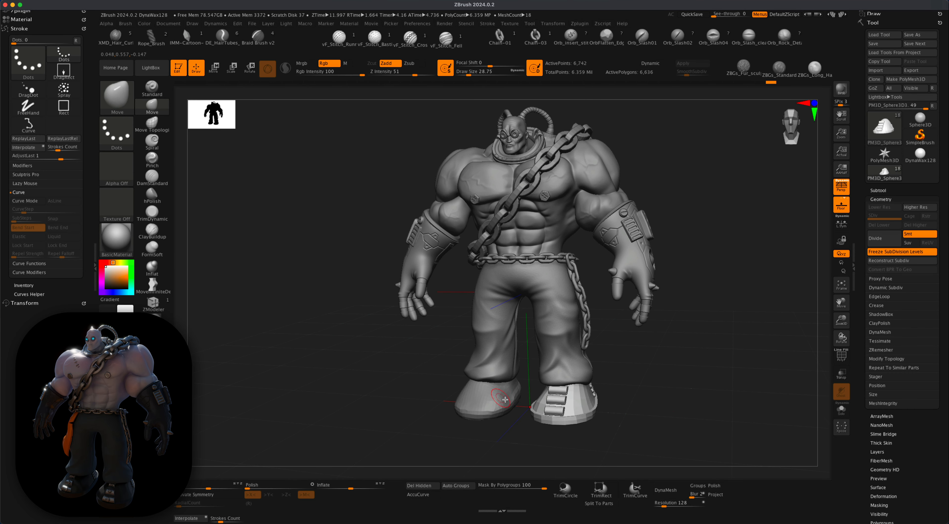
Step: Auto-group the shoe by topology, isolate its base mesh, and split the hidden inserted details into a separate subtool
click(459, 490)
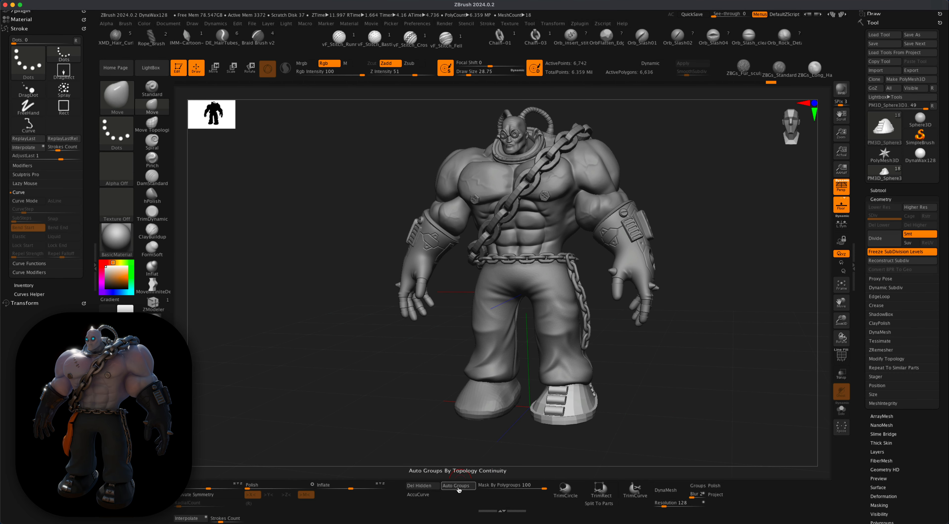
shift+super+click(578, 399)
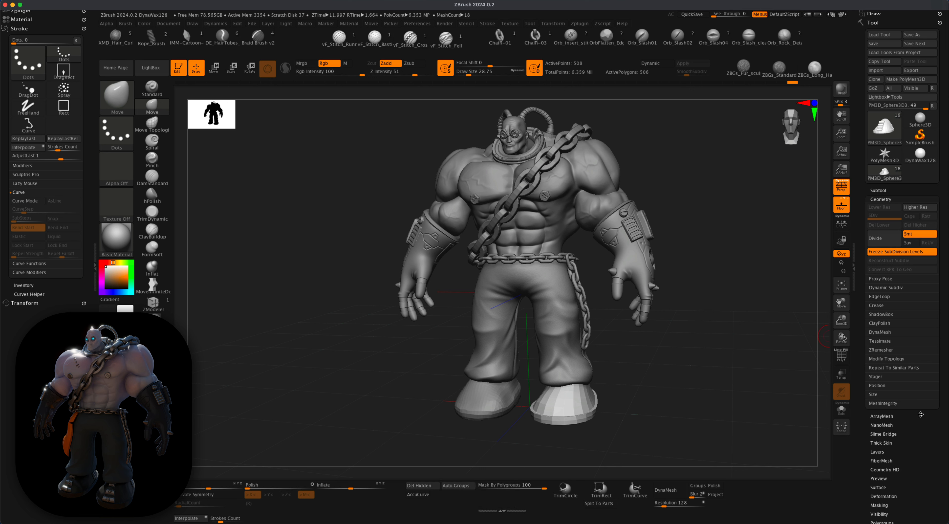
click(881, 190)
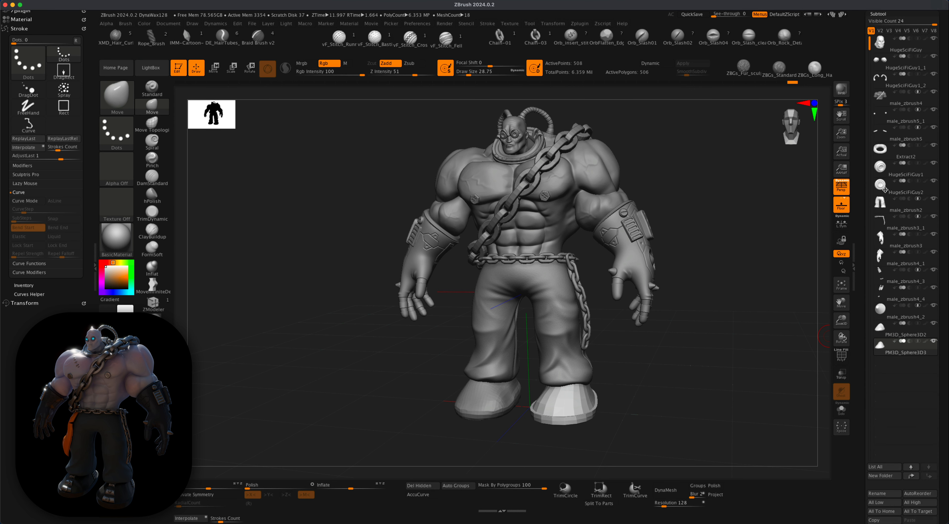
scroll(943, 419, down, 5)
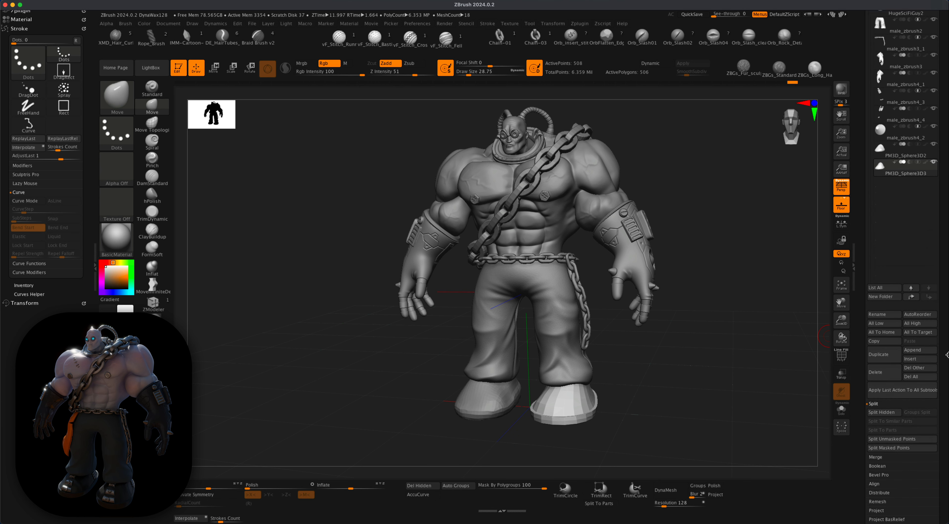
click(895, 410)
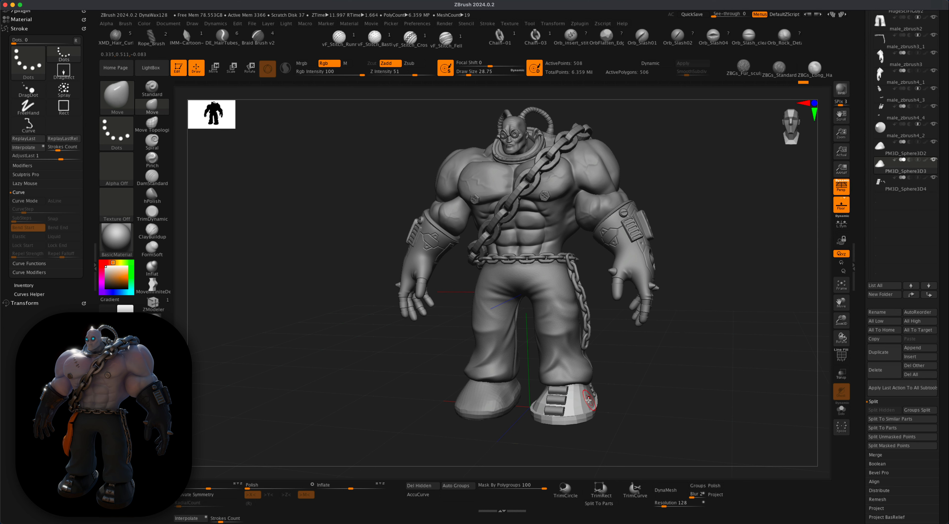
Step: Turn off Freeze SubDivision Levels on the shoe to restore its subdivision levels
scroll(896, 442, down, 2)
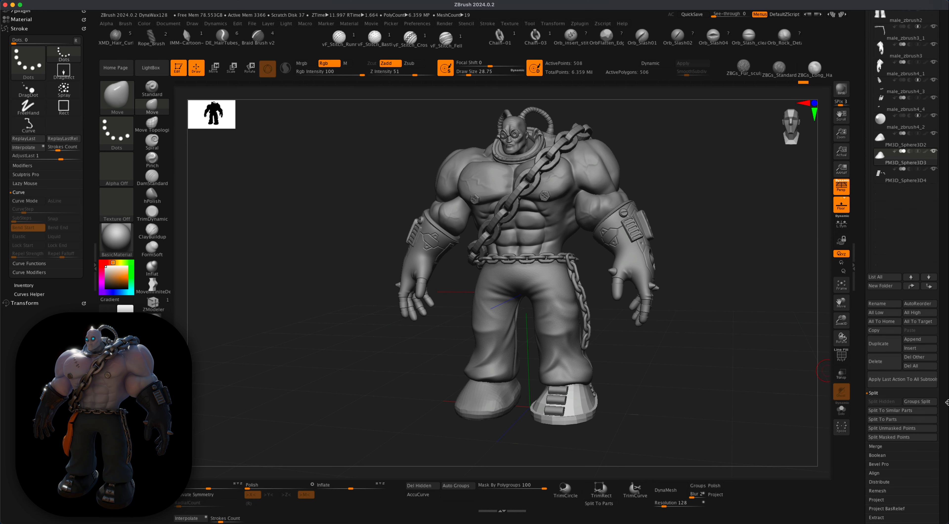
click(881, 483)
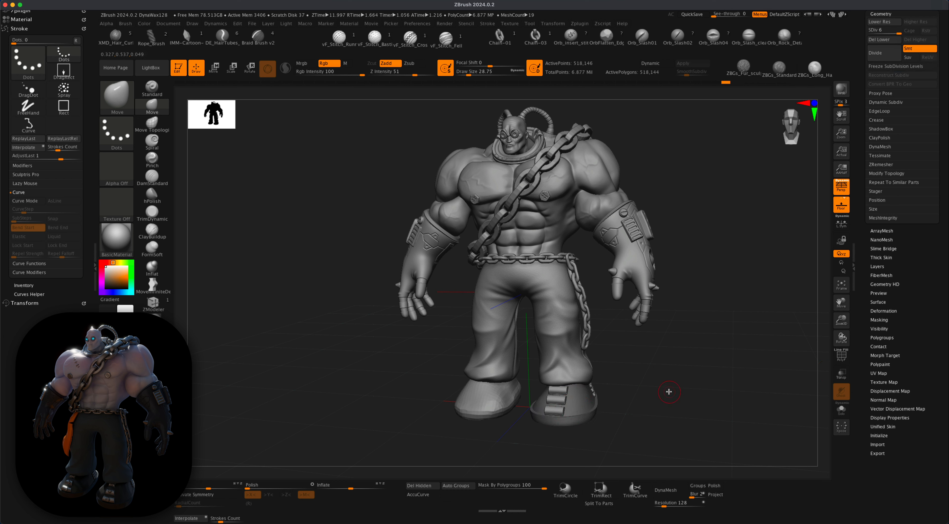
mouse_move(668, 407)
super+mouse_down()
mouse_move(626, 406)
mouse_move(663, 403)
mouse_move(655, 394)
mouse_move(703, 311)
super+mouse_up()
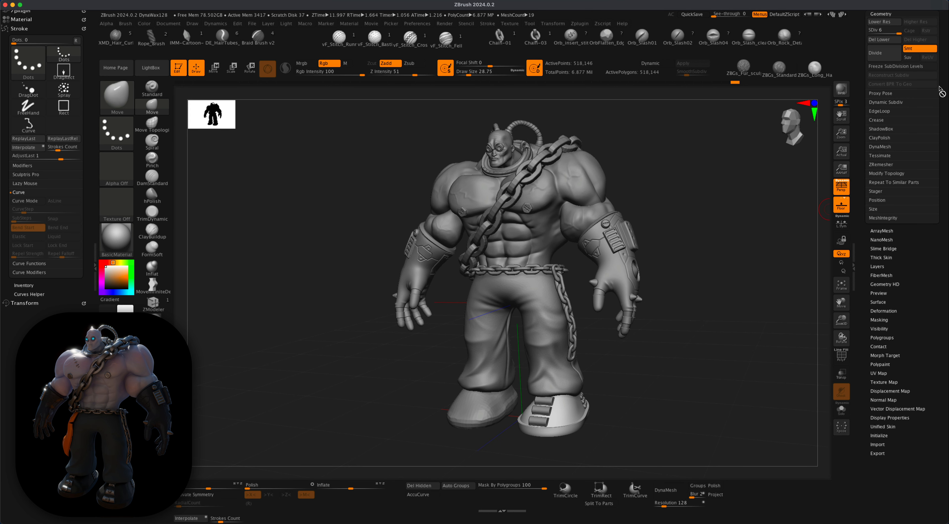
Step: Duplicate the character's left shoe subtool, delete the copy's lower subdivision levels, and mirror the copy onto the right foot
scroll(885, 151, up, 5)
click(883, 156)
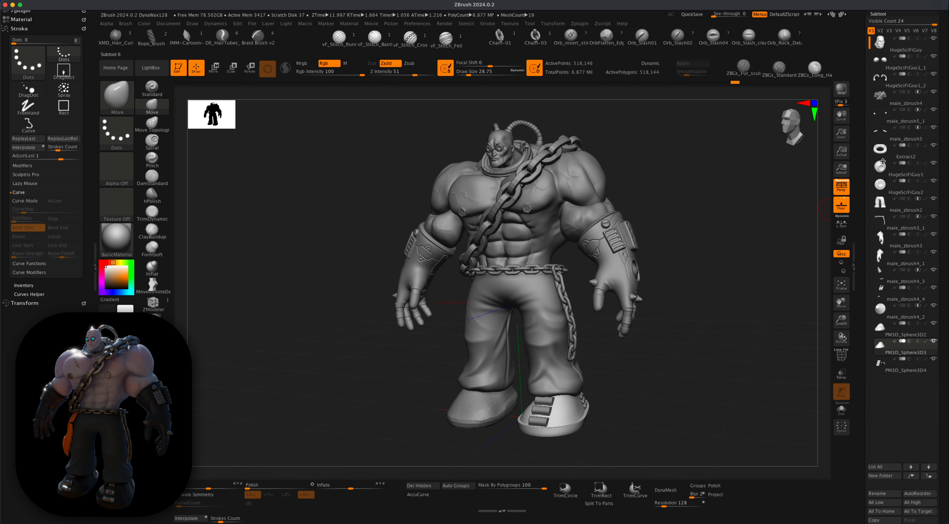
scroll(941, 436, down, 2)
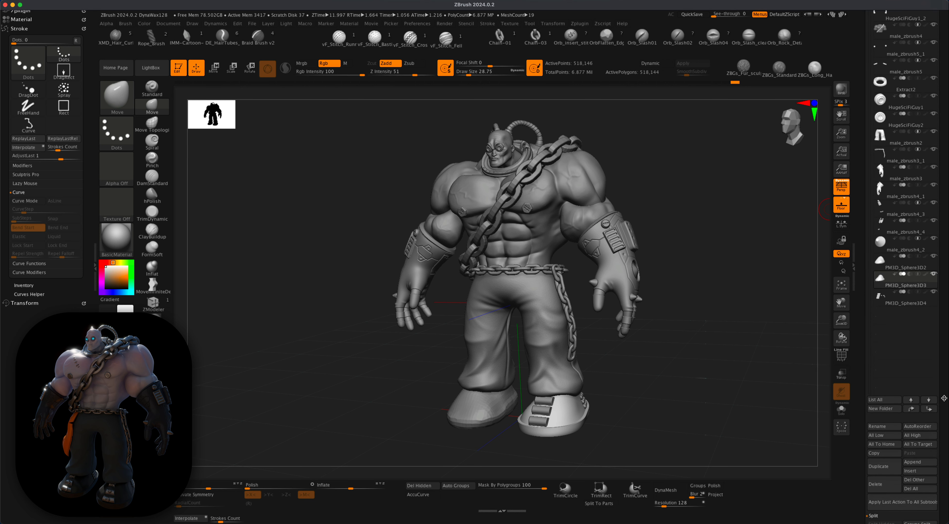
click(882, 466)
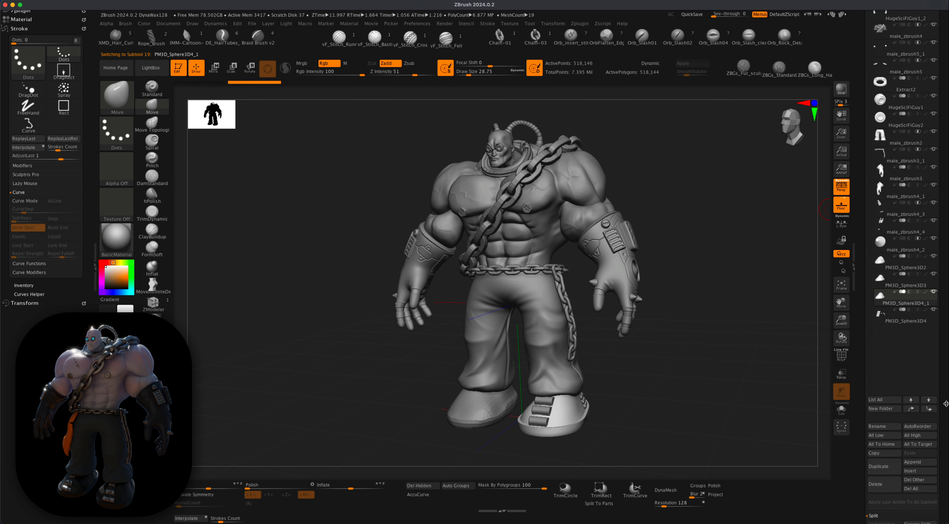
scroll(945, 403, down, 4)
click(876, 424)
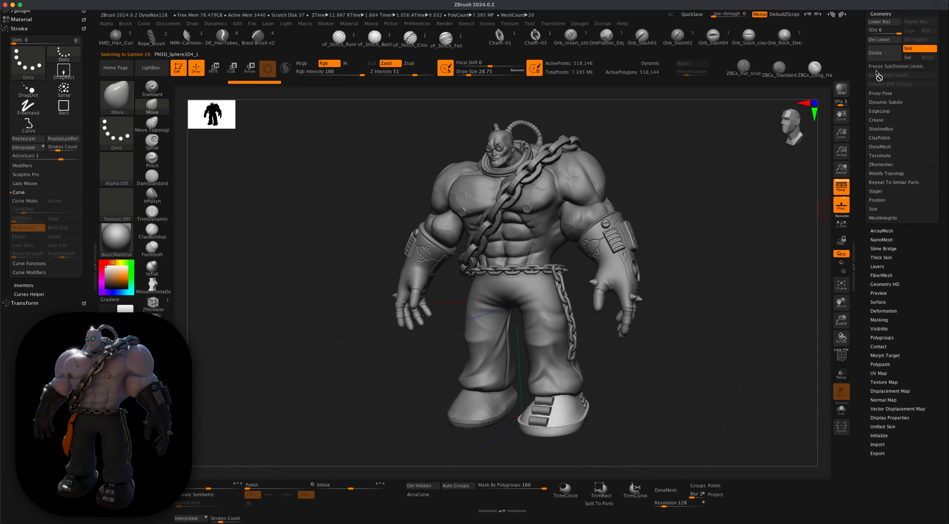
click(877, 40)
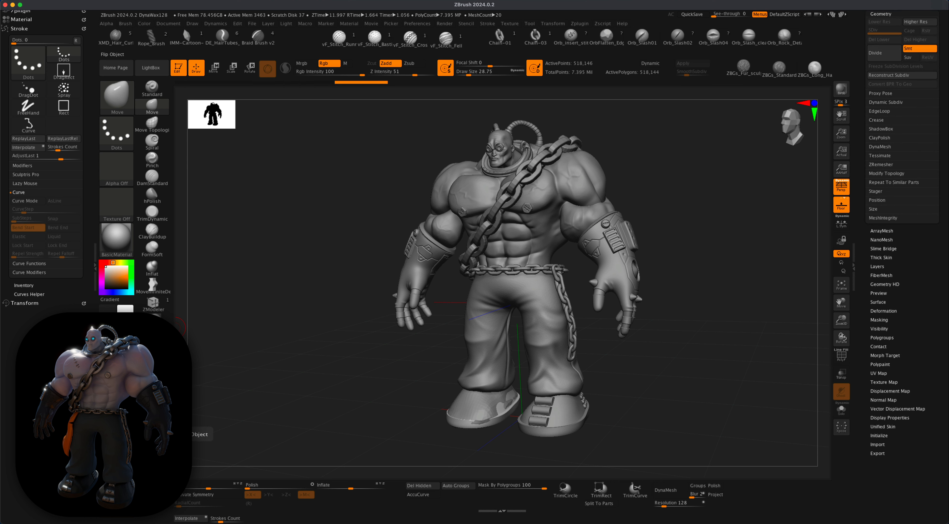
Step: Reconstruct the mirrored shoe's lower subdivision levels and return it to its highest level
scroll(925, 252, up, 5)
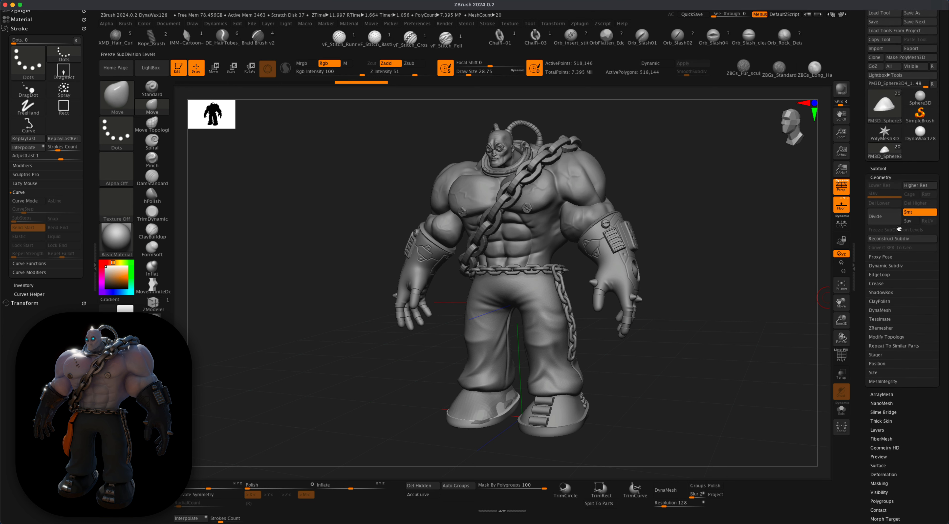
click(882, 238)
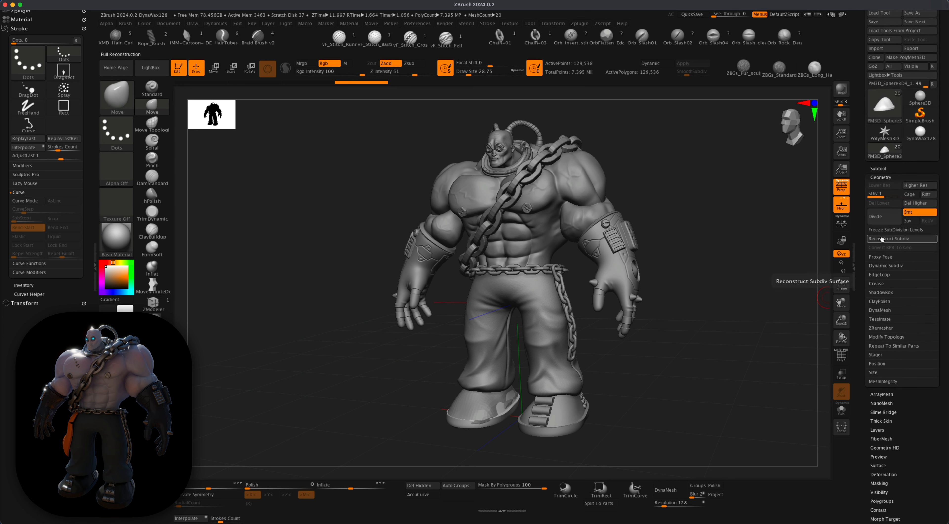
click(882, 239)
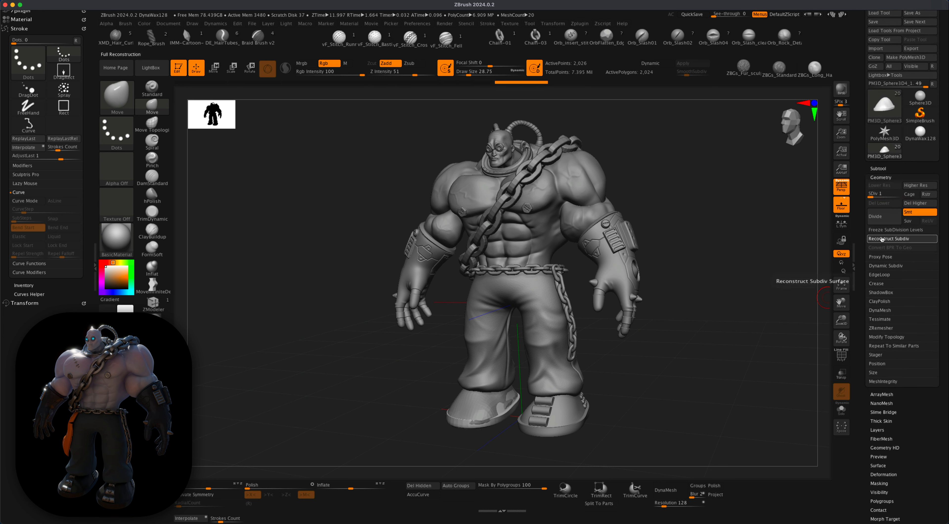
click(900, 196)
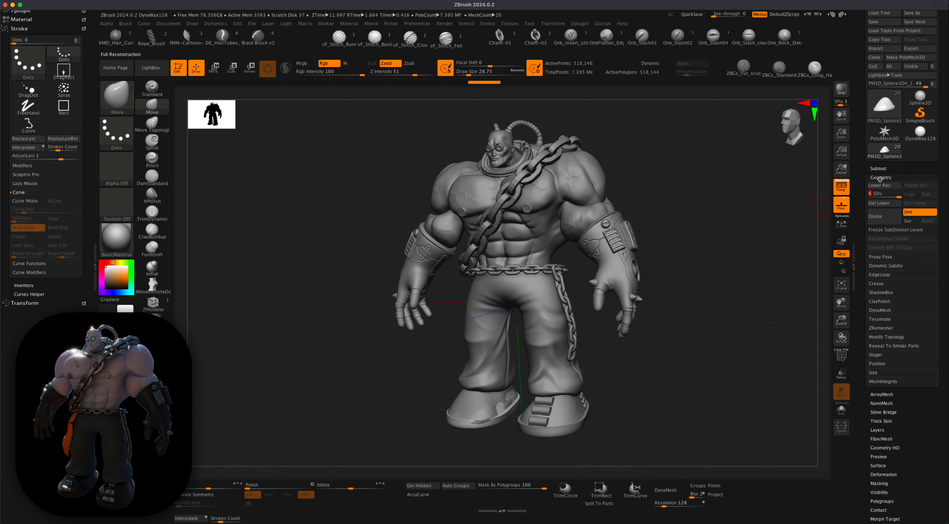
Step: Delete the old right shoe subtool PM3D_Sphere3D2 that overlaps the mirrored copy
click(881, 169)
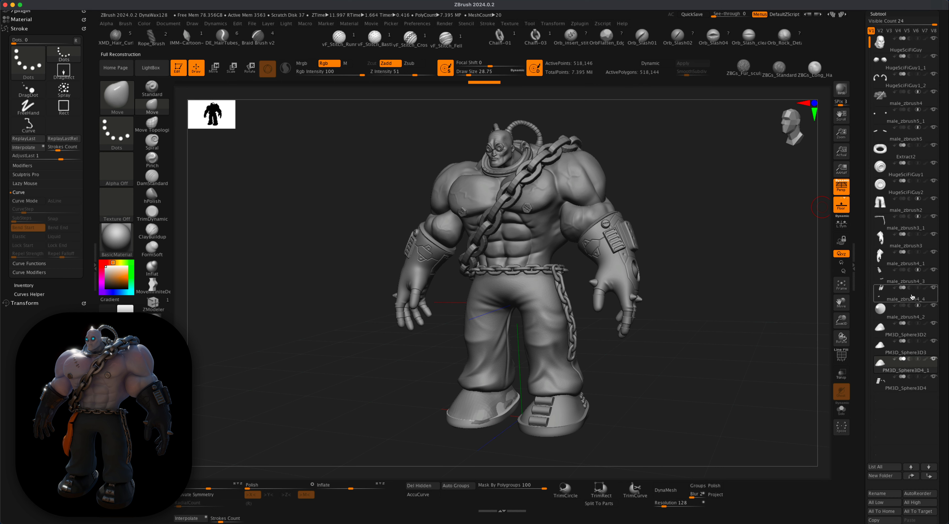
mouse_move(881, 382)
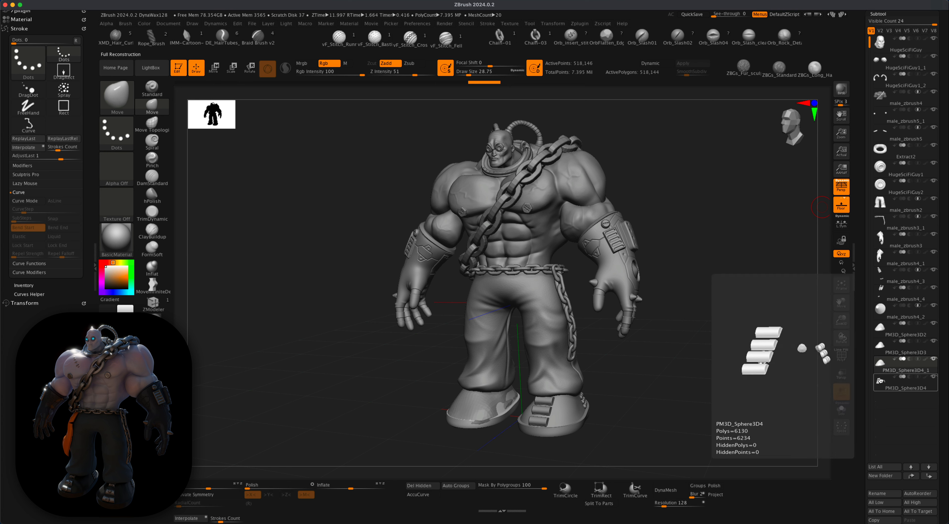
click(881, 328)
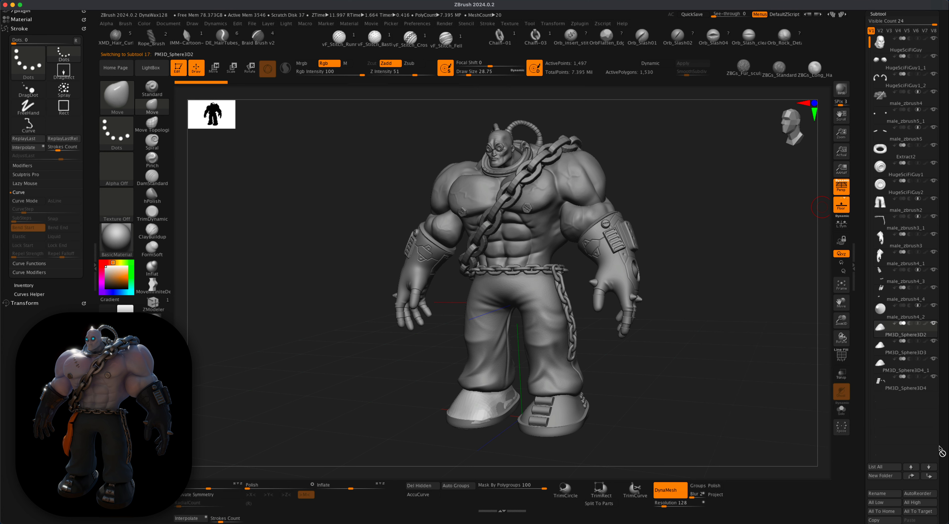
scroll(945, 434, down, 5)
click(878, 427)
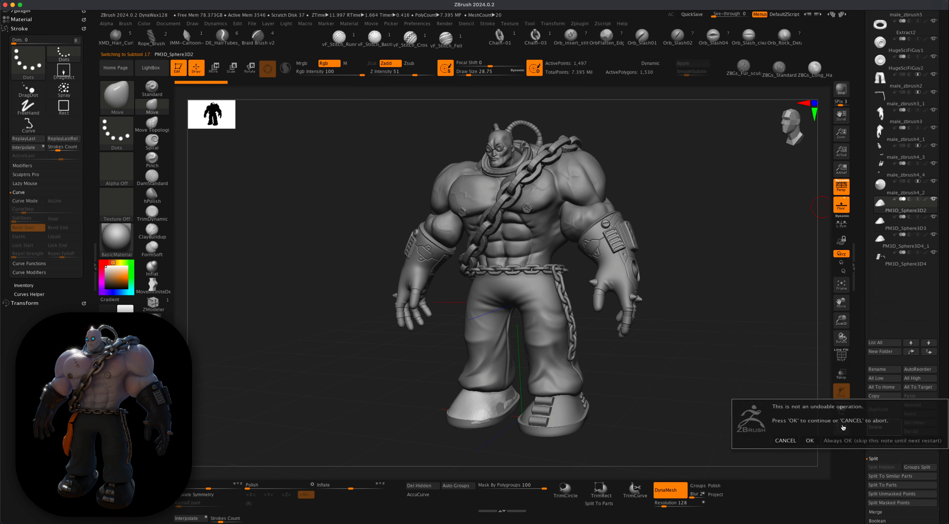
click(806, 442)
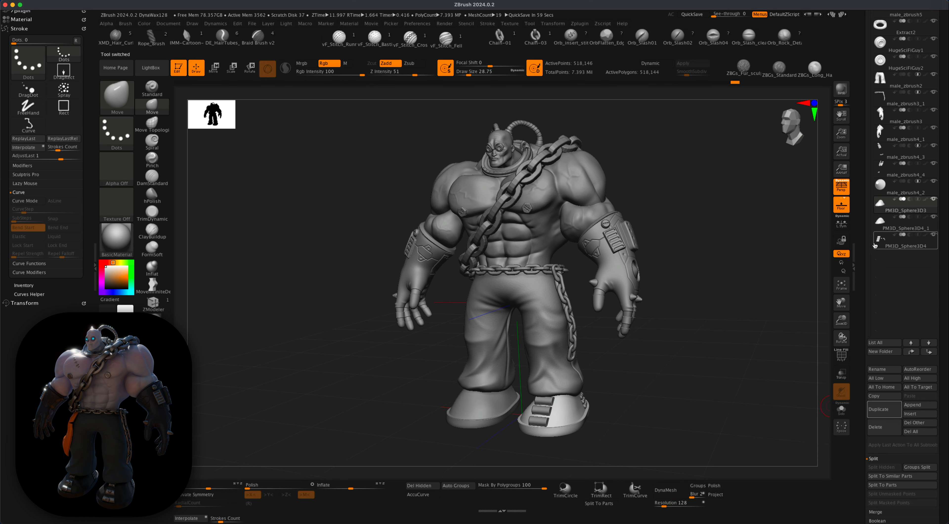
Step: Duplicate the shoe's inserted straps and studs subtool and mirror the copy onto the right shoe
click(875, 243)
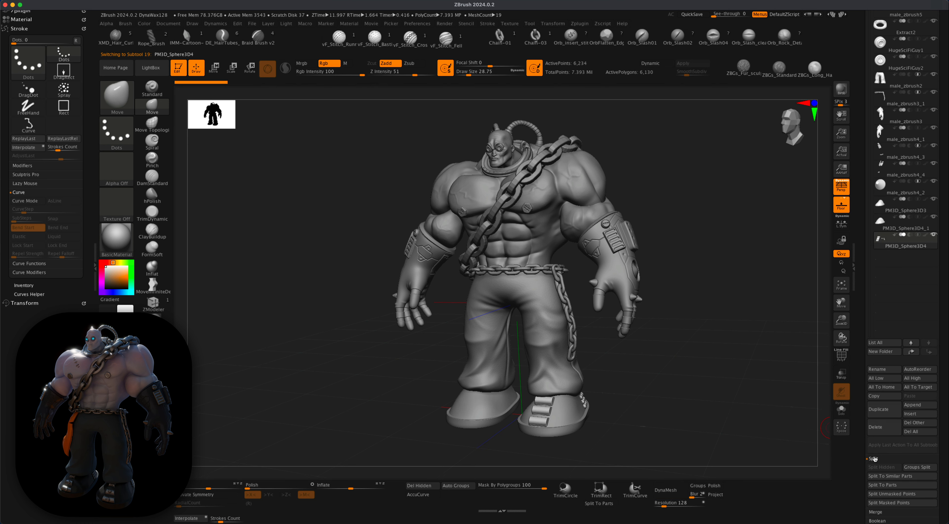
click(883, 410)
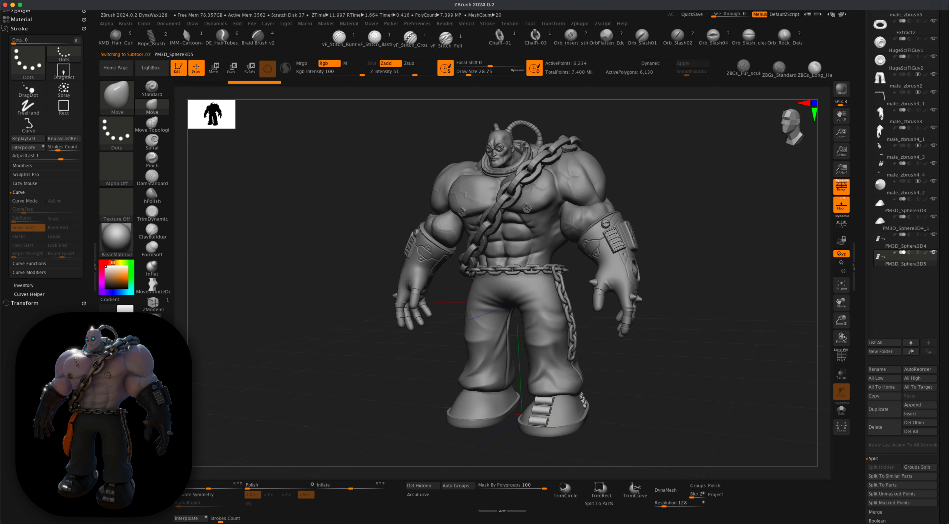
drag(657, 422, 624, 384)
alt+drag(682, 364, 663, 383)
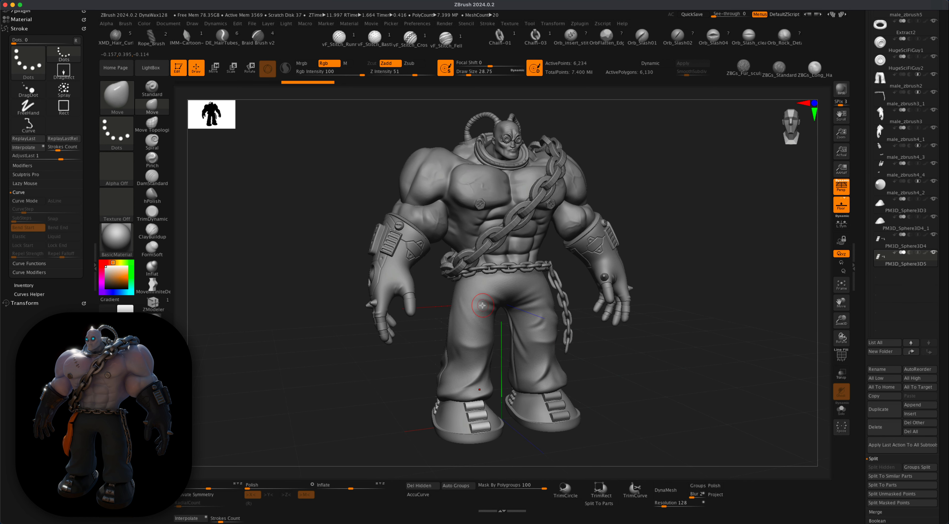
Step: Select the trousers subtool and isolate it with Solo
alt+click(550, 303)
drag(943, 273, 943, 475)
alt+drag(663, 362, 669, 358)
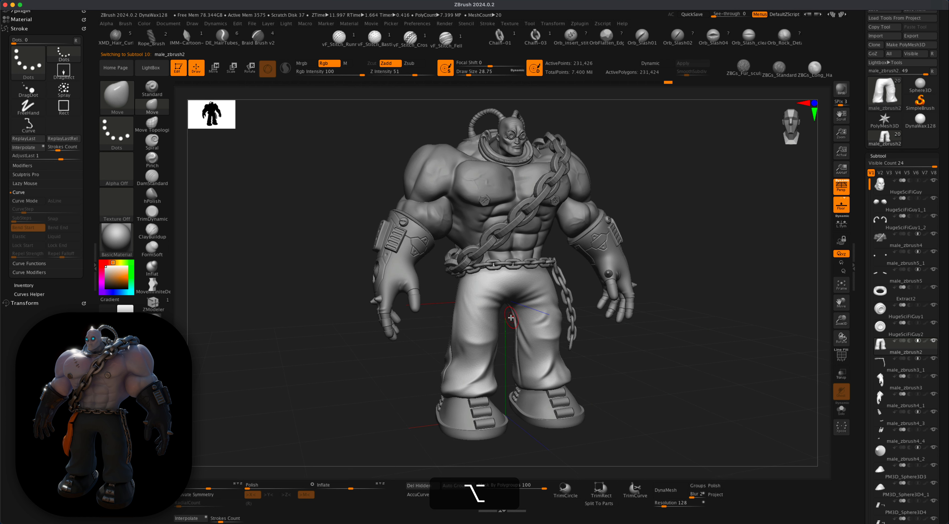
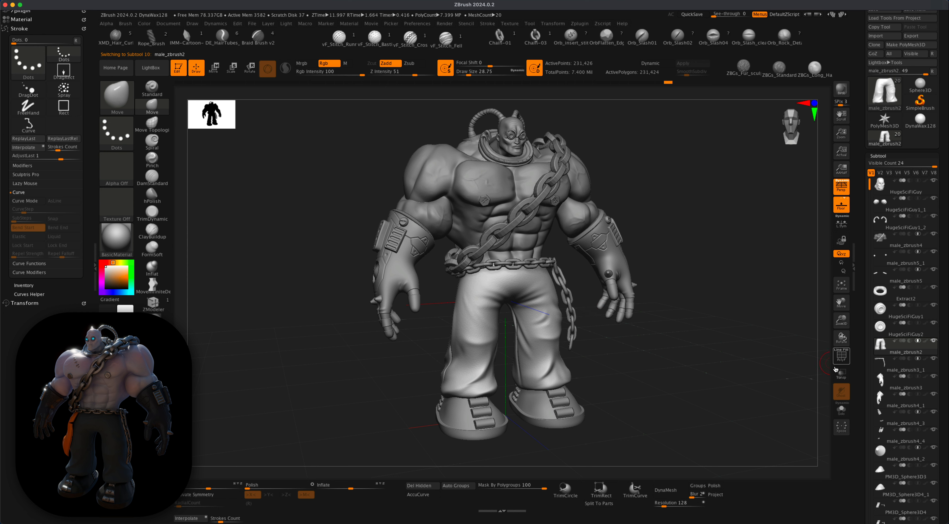
click(841, 409)
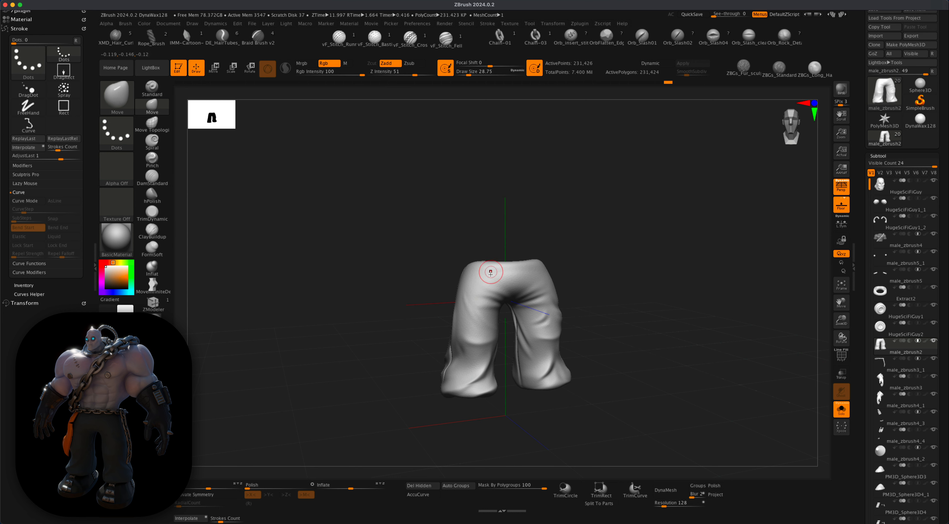
Step: Paint a mask over the front, outer side and back of the trousers' right thigh, from waist to about knee height
key(super)
key(super)
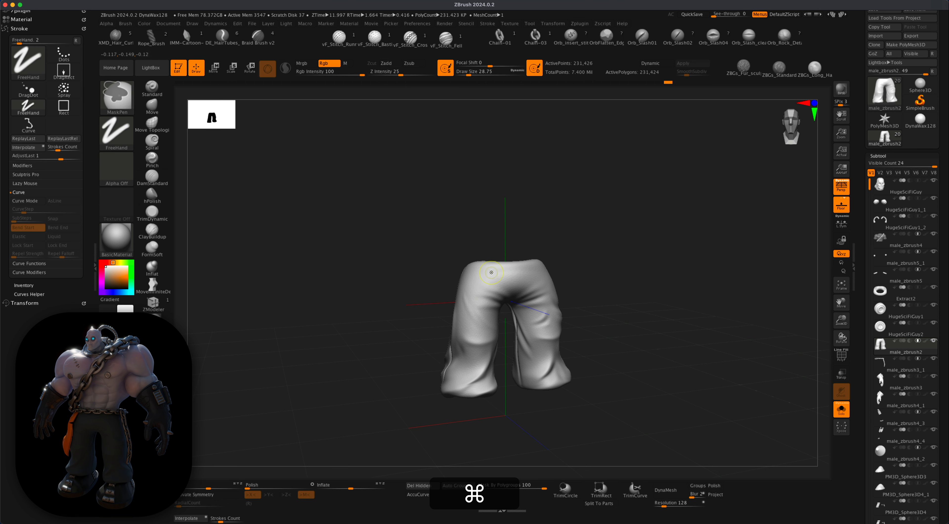
mouse_move(491, 273)
super+mouse_down()
mouse_move(471, 330)
mouse_move(490, 282)
super+mouse_up()
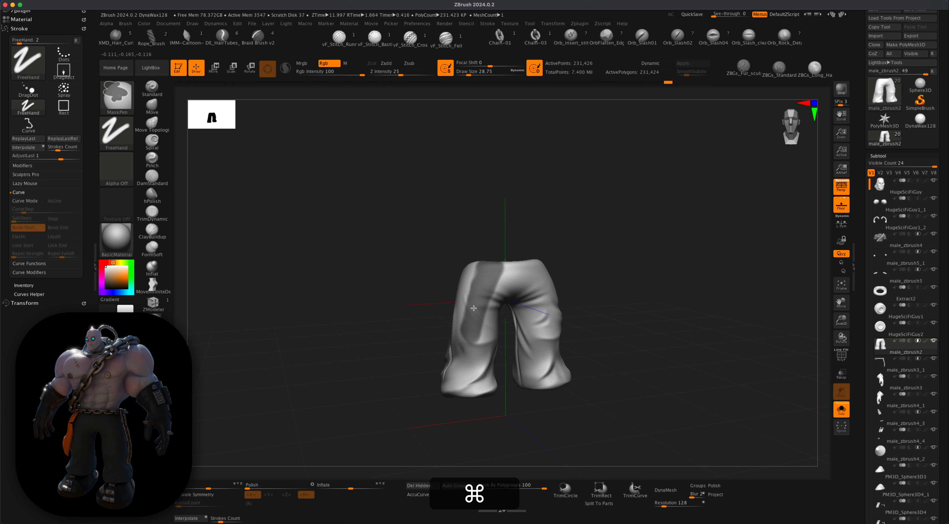
drag(495, 218, 573, 212)
mouse_move(481, 311)
super+mouse_down()
mouse_move(473, 336)
mouse_move(470, 305)
mouse_move(546, 305)
super+mouse_up()
mouse_move(468, 335)
super+mouse_down()
mouse_move(432, 327)
mouse_move(427, 341)
super+mouse_up()
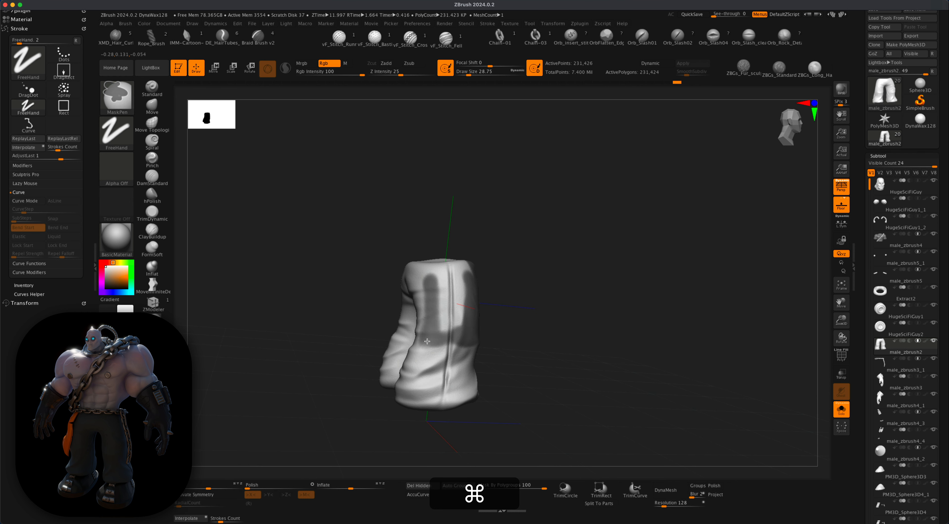
drag(507, 292, 529, 294)
mouse_move(435, 342)
super+mouse_down()
mouse_move(427, 273)
mouse_move(428, 338)
super+mouse_up()
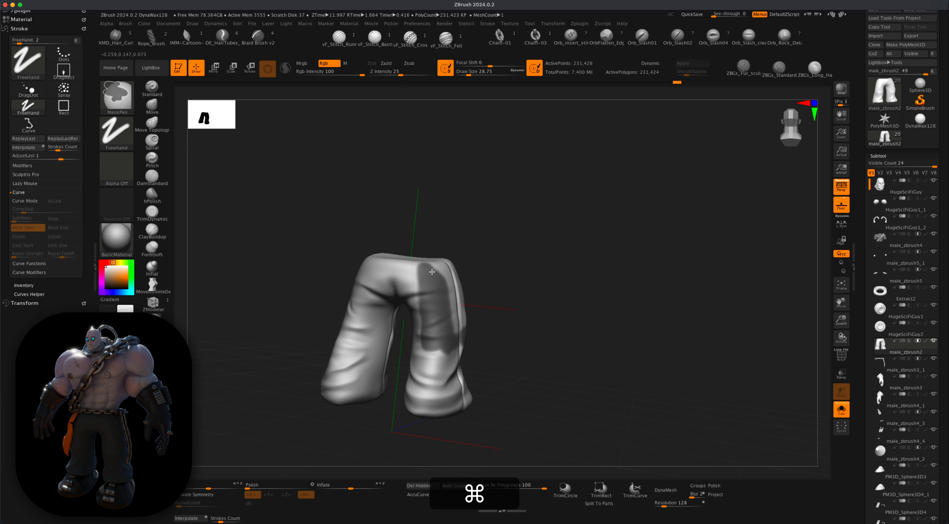
super+drag(431, 272, 435, 268)
mouse_move(510, 259)
mouse_down()
mouse_move(488, 265)
mouse_move(464, 255)
mouse_move(434, 266)
mouse_move(455, 329)
mouse_move(467, 287)
mouse_move(459, 266)
mouse_move(456, 274)
mouse_move(500, 266)
mouse_up()
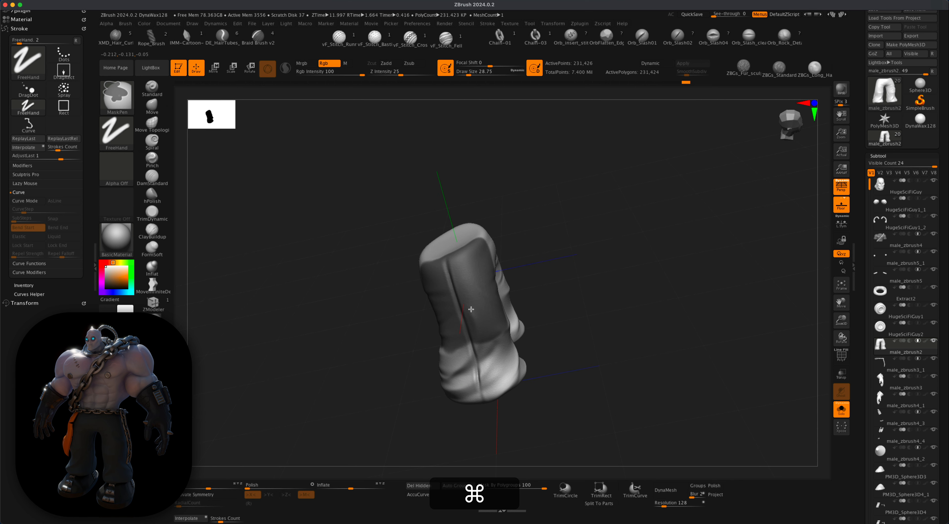
drag(547, 233, 490, 256)
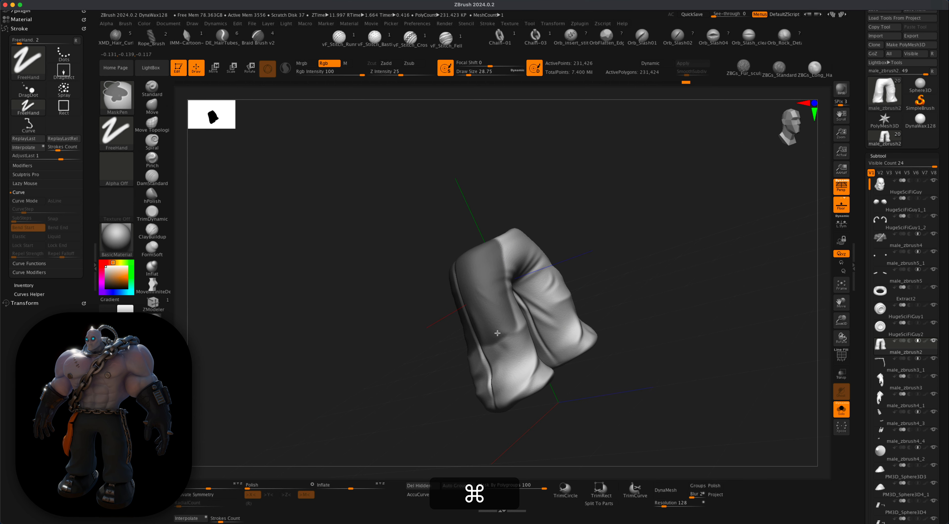
mouse_move(599, 240)
mouse_down()
mouse_move(591, 248)
mouse_move(636, 216)
mouse_move(536, 282)
mouse_up()
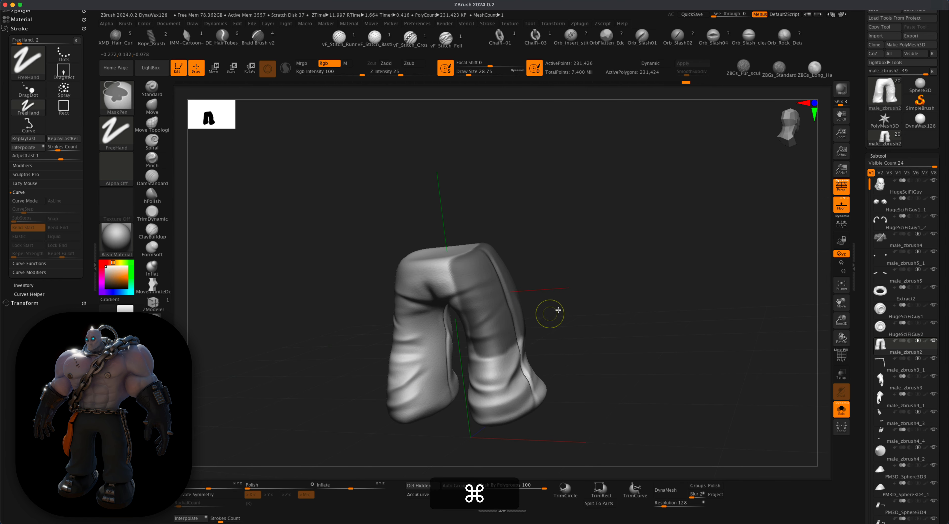
mouse_move(548, 313)
mouse_down()
mouse_move(619, 282)
mouse_move(599, 272)
mouse_move(641, 278)
mouse_move(608, 263)
mouse_move(593, 280)
mouse_up()
Step: Turn off Solo and extract the masked trouser thigh at a thickness of 0.02, accepting it as a new subtool
click(896, 154)
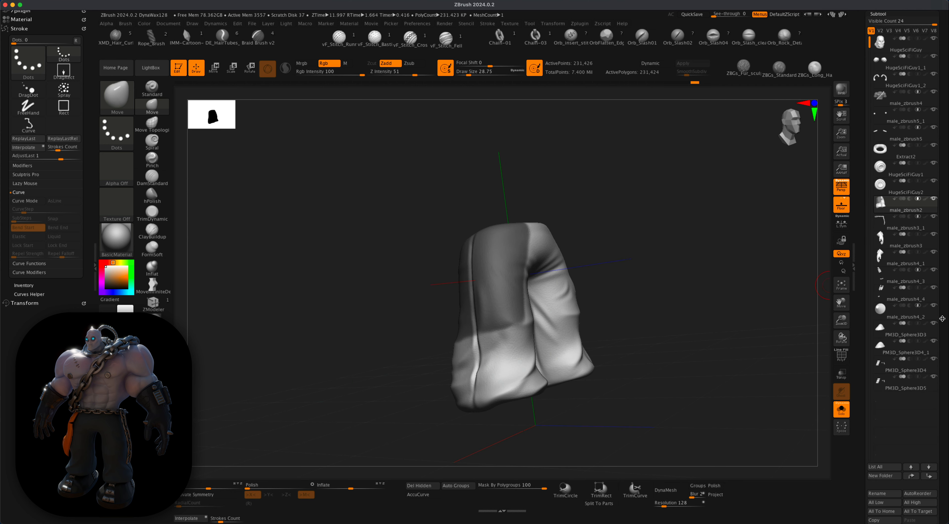
scroll(948, 246, down, 10)
scroll(947, 245, down, 1)
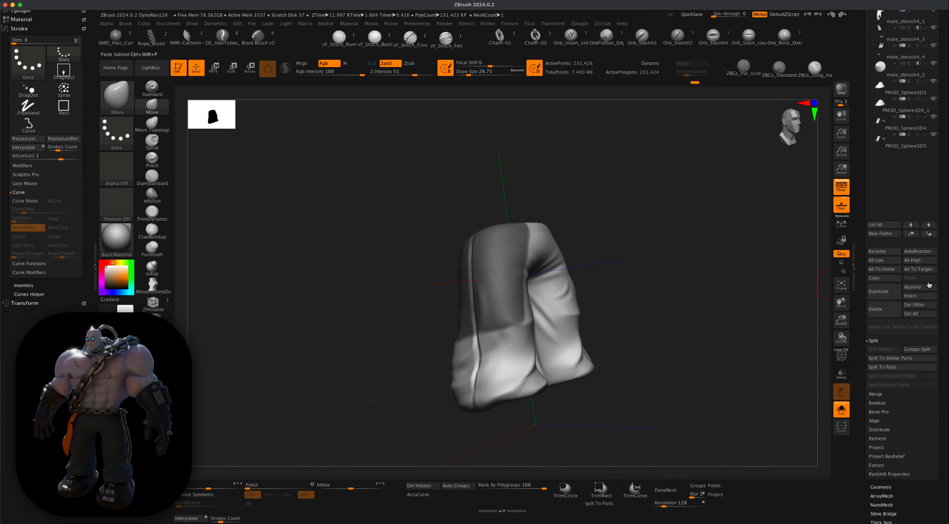
click(881, 464)
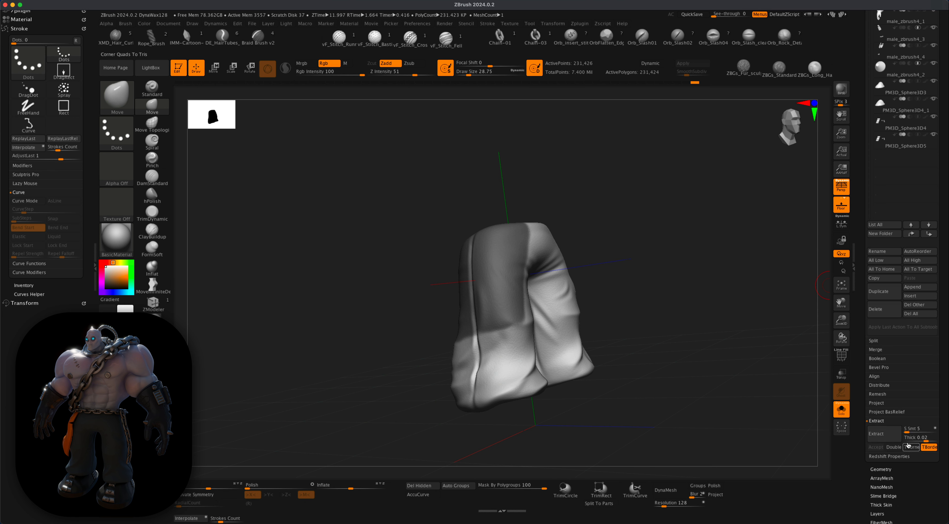
click(886, 435)
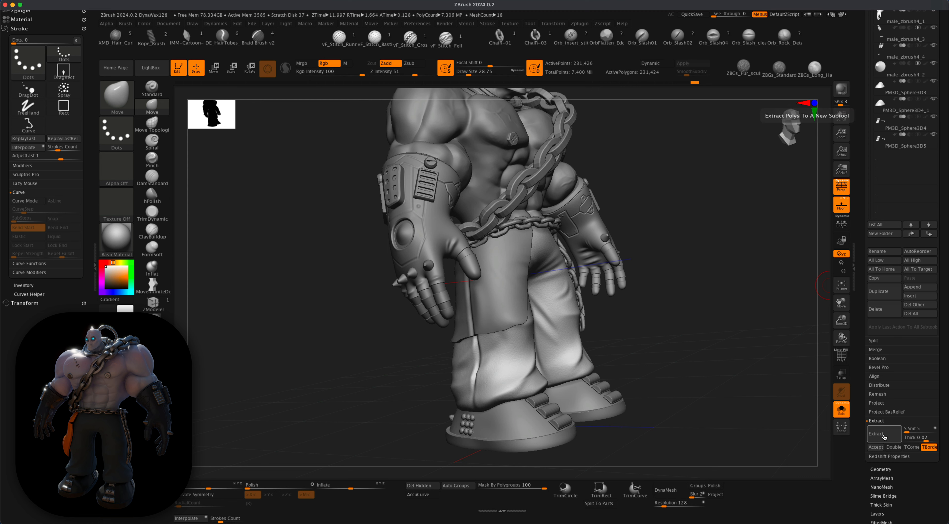
drag(744, 380, 706, 378)
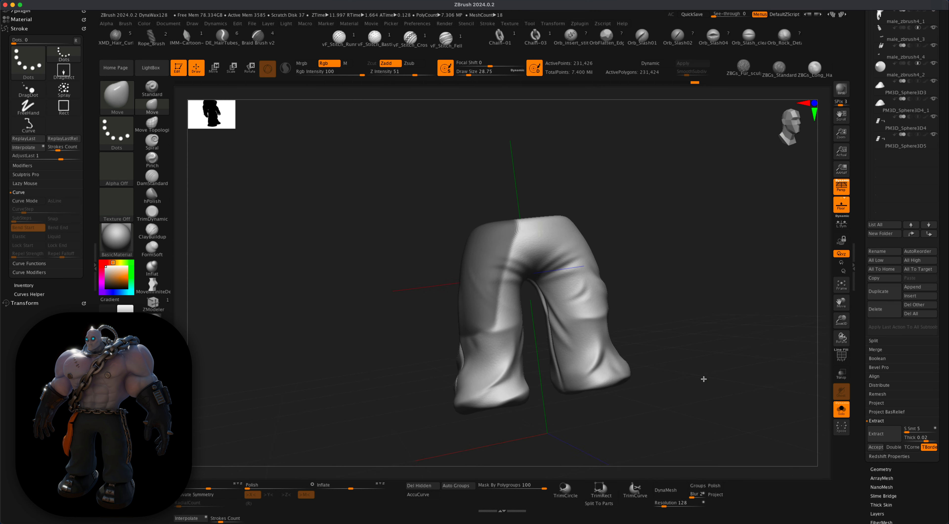
click(843, 411)
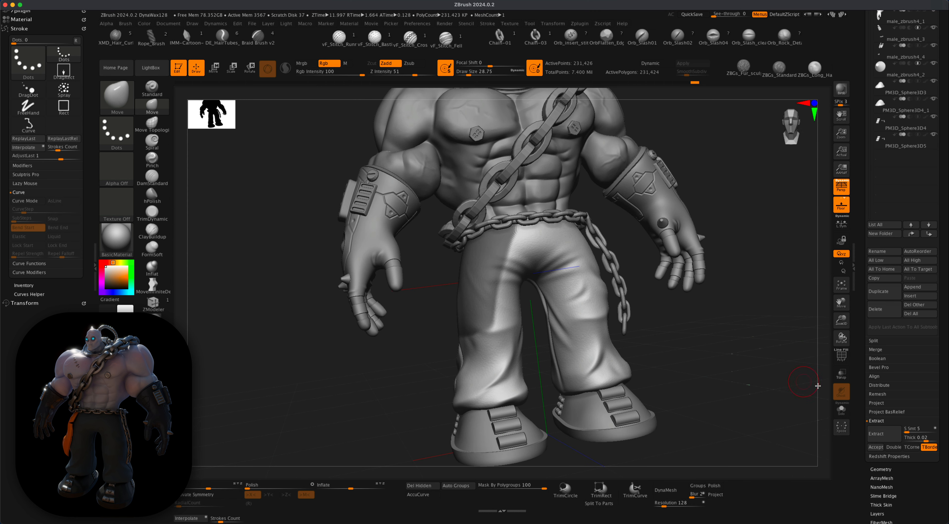
click(879, 435)
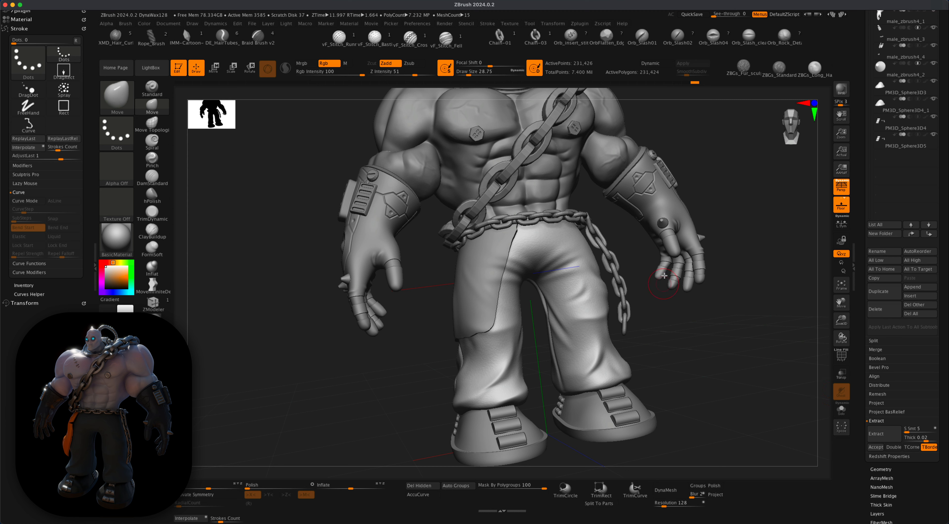
drag(690, 322, 823, 405)
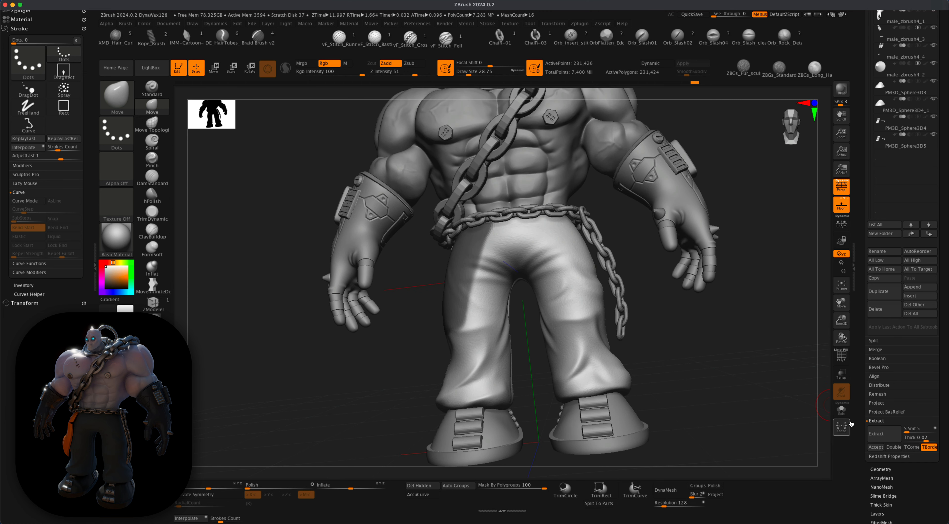
click(882, 437)
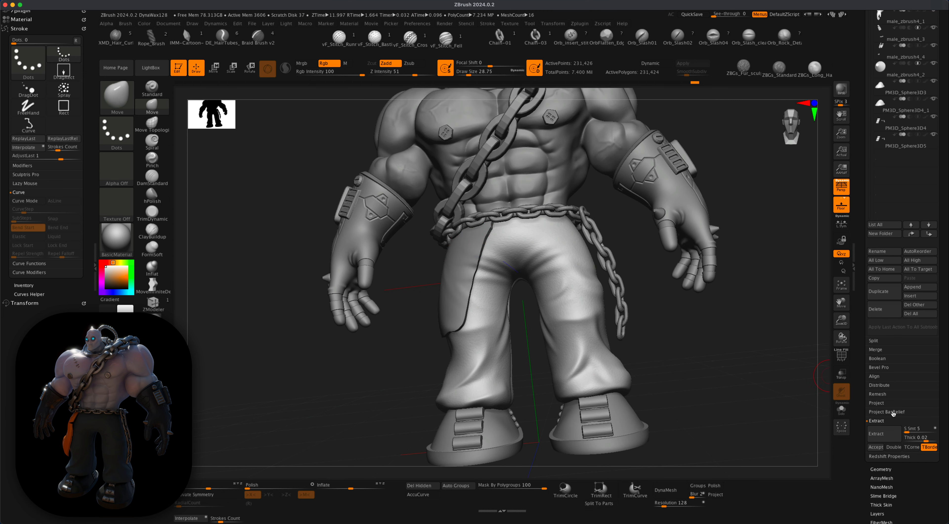
click(925, 438)
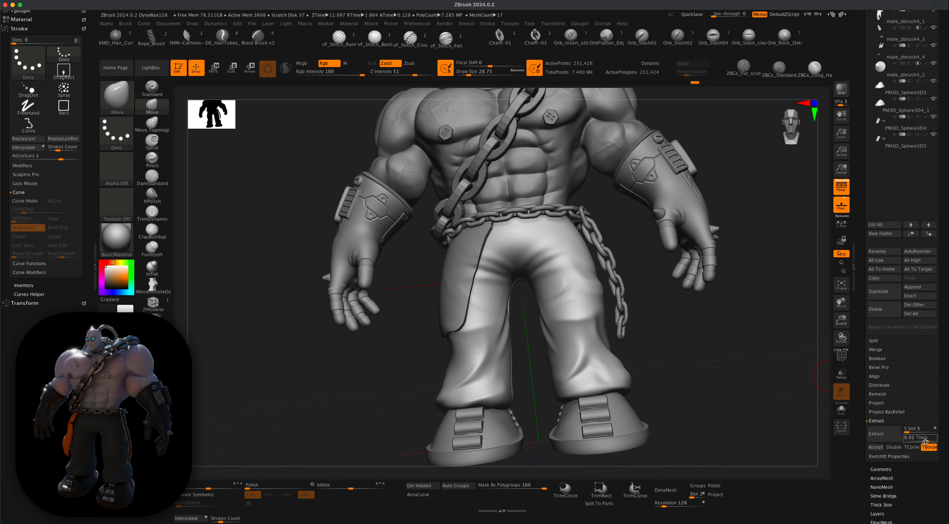
click(875, 447)
Step: Clear the mask on the trousers subtool and make the extracted thigh panel the active subtool
drag(945, 201, 941, 324)
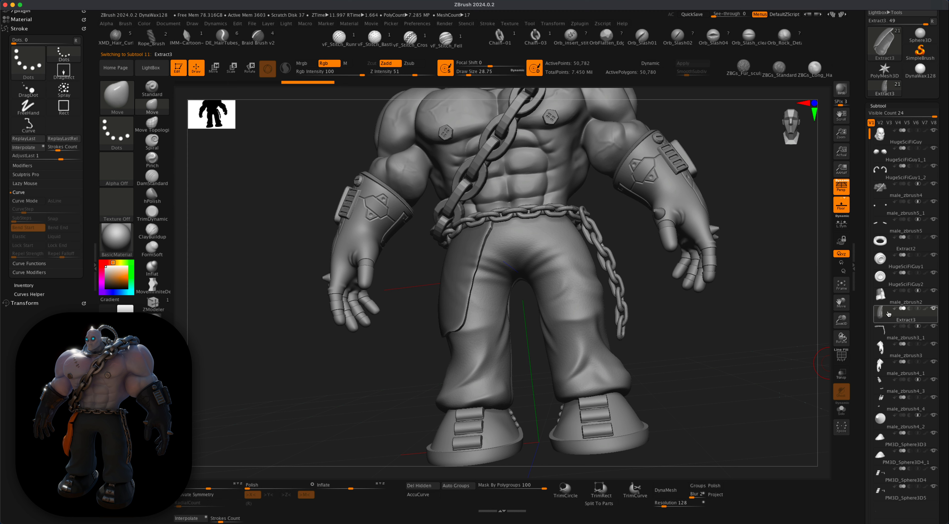
mouse_move(890, 297)
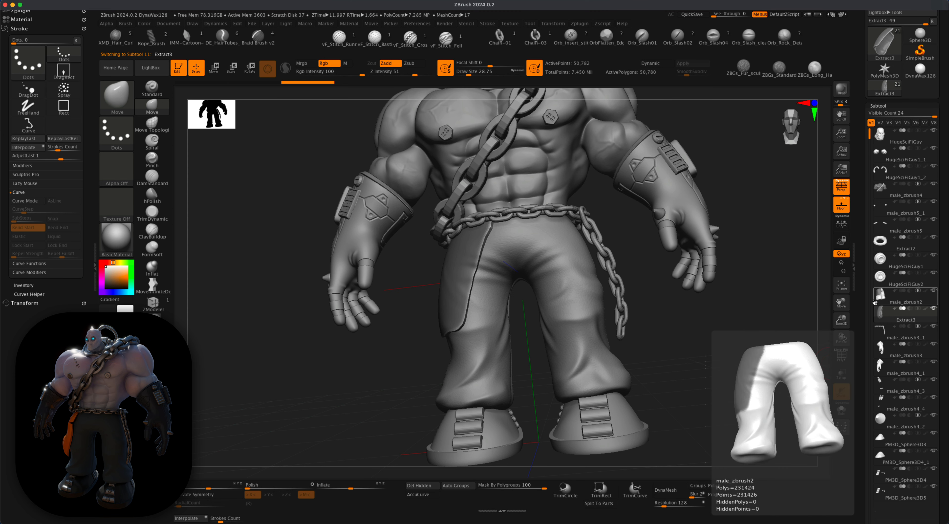
click(892, 299)
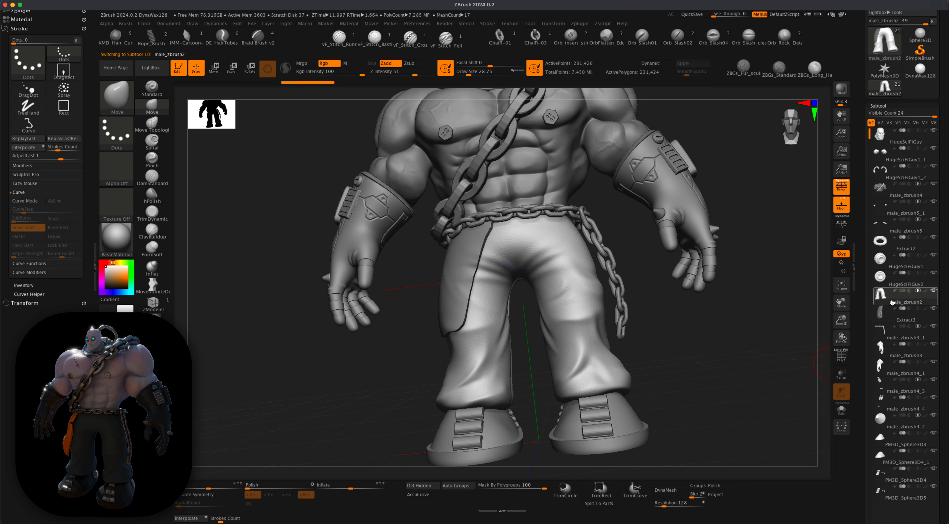
key(super)
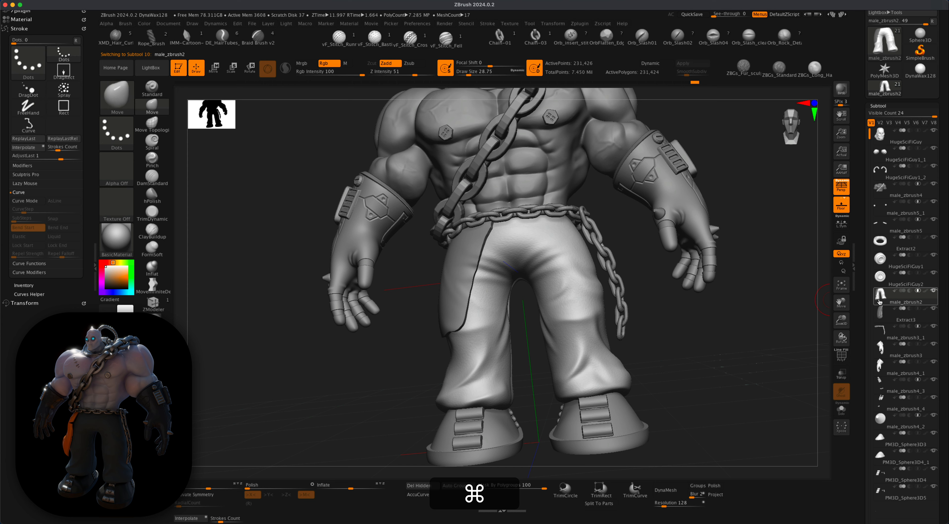
click(883, 309)
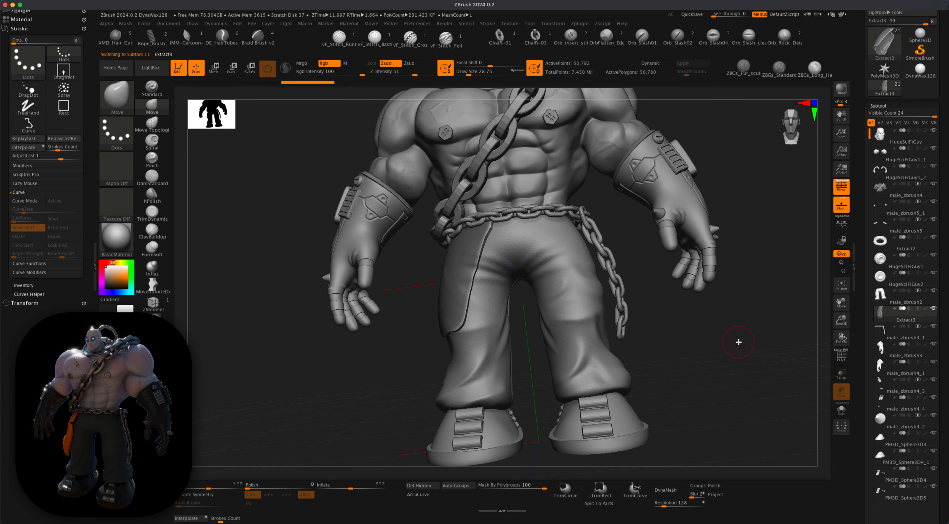
Step: Trim the thigh panel's hem, front edge and back edge into straight lines with the KnifeCurve brush
mouse_move(743, 346)
mouse_down()
mouse_move(798, 334)
mouse_move(765, 333)
mouse_move(746, 348)
mouse_move(641, 322)
mouse_move(654, 333)
mouse_move(660, 322)
mouse_up()
key(super)
key(super)
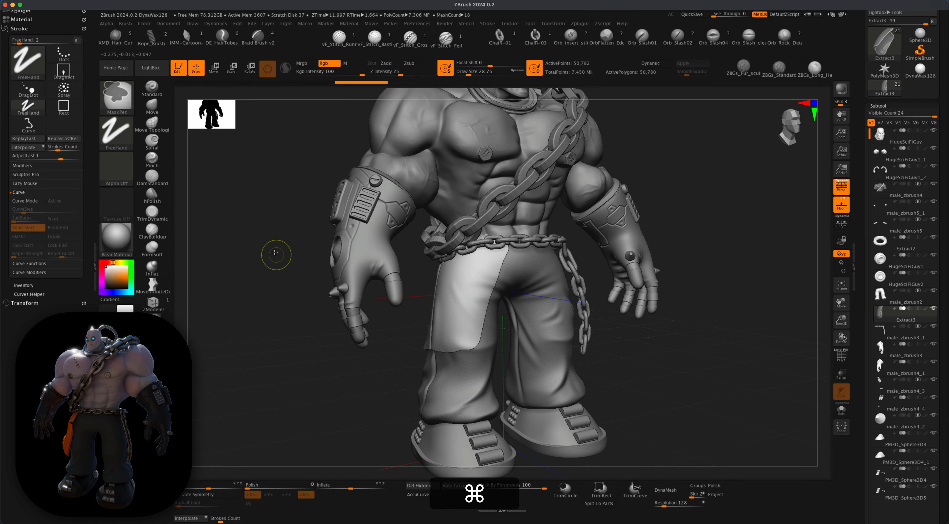
key(shift+super)
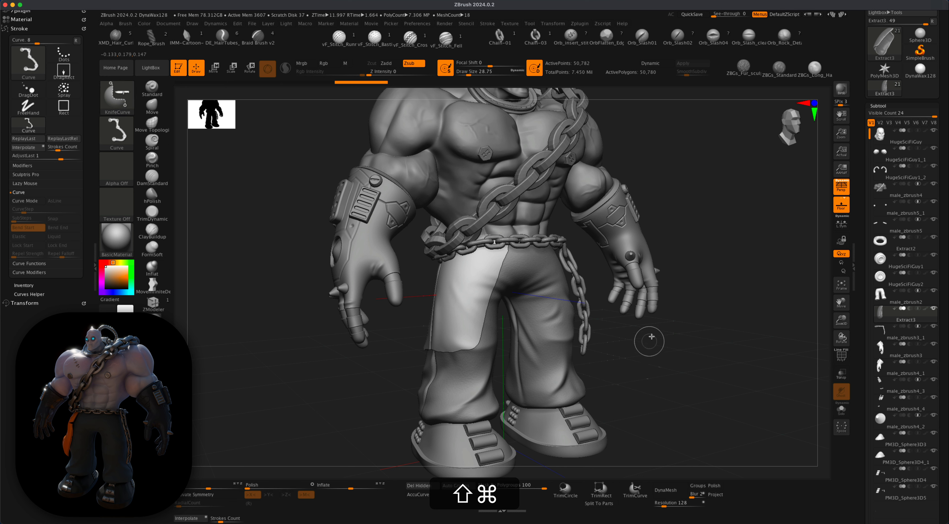
mouse_move(658, 328)
shift+super+mouse_down()
mouse_move(597, 451)
mouse_move(487, 341)
shift+super+mouse_up()
key(space)
shift+super+drag(462, 312, 453, 421)
drag(371, 403, 400, 400)
mouse_move(587, 354)
shift+super+mouse_down()
mouse_move(337, 387)
mouse_move(329, 347)
mouse_move(617, 356)
shift+super+mouse_up()
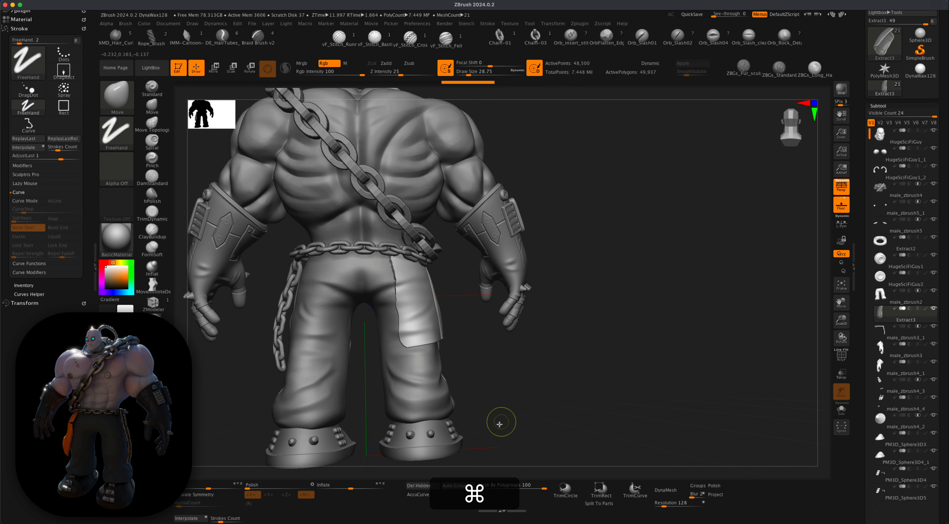
mouse_move(500, 424)
shift+super+mouse_down()
mouse_move(483, 317)
mouse_move(383, 242)
mouse_move(386, 207)
shift+super+mouse_up()
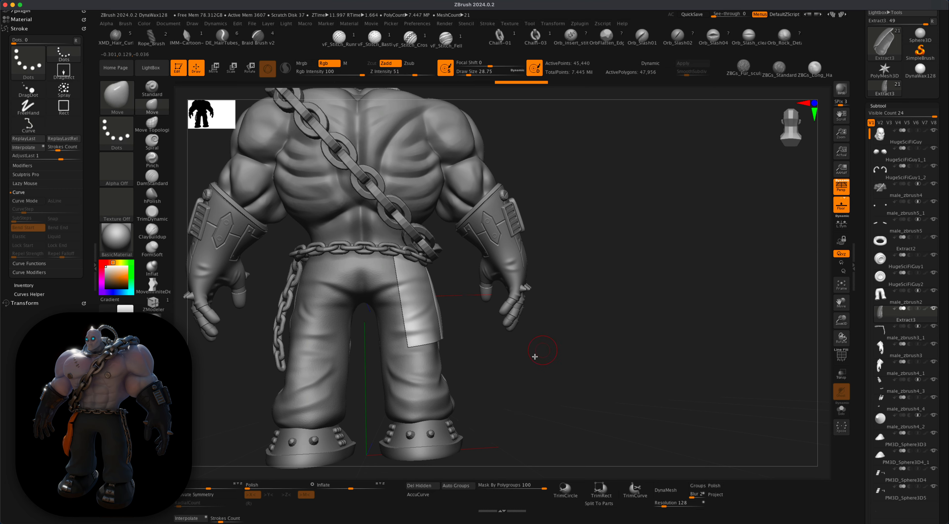
Step: Cut a tall triangular notch into the panel's front hem and a small one into its front edge below the waist
drag(534, 356, 473, 313)
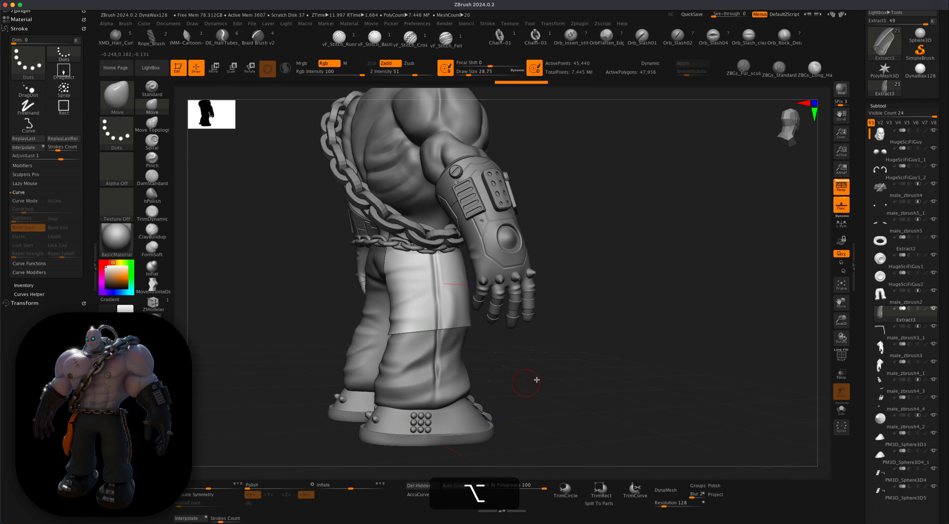
drag(537, 380, 511, 376)
mouse_move(516, 444)
shift+super+mouse_down()
mouse_move(468, 297)
mouse_move(452, 444)
shift+super+mouse_up()
key(alt)
key(alt)
drag(588, 344, 550, 339)
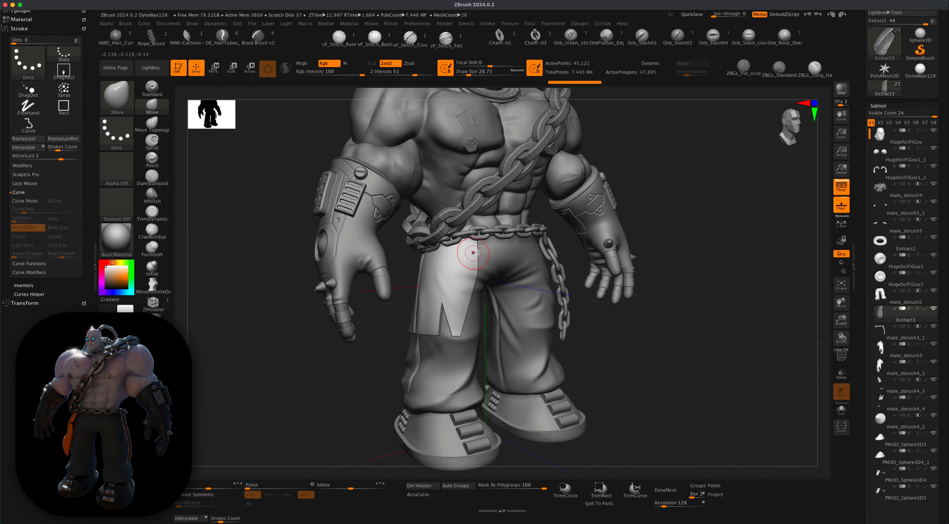
mouse_move(504, 246)
shift+super+mouse_down()
mouse_move(463, 266)
mouse_move(510, 270)
shift+super+mouse_up()
key(alt)
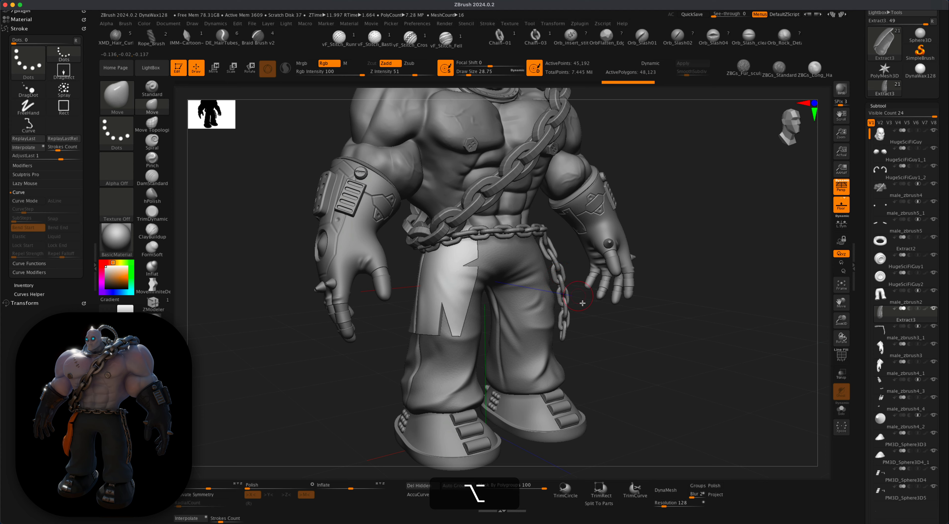
Step: Cut torn-looking triangular notches into the panel's hem toward the back and into its back edge with KnifeCurve
drag(605, 332, 659, 330)
mouse_move(409, 391)
shift+super+mouse_down()
mouse_move(437, 287)
mouse_move(422, 288)
mouse_move(410, 407)
shift+super+mouse_up()
key(space)
key(alt)
mouse_move(650, 365)
mouse_down()
mouse_move(581, 367)
mouse_move(555, 354)
mouse_up()
mouse_move(384, 260)
shift+super+mouse_down()
mouse_move(383, 275)
mouse_move(385, 254)
mouse_move(404, 289)
mouse_move(389, 268)
mouse_move(384, 281)
shift+super+mouse_up()
key(space)
key(space)
key(alt)
shift+super+drag(327, 247, 327, 247)
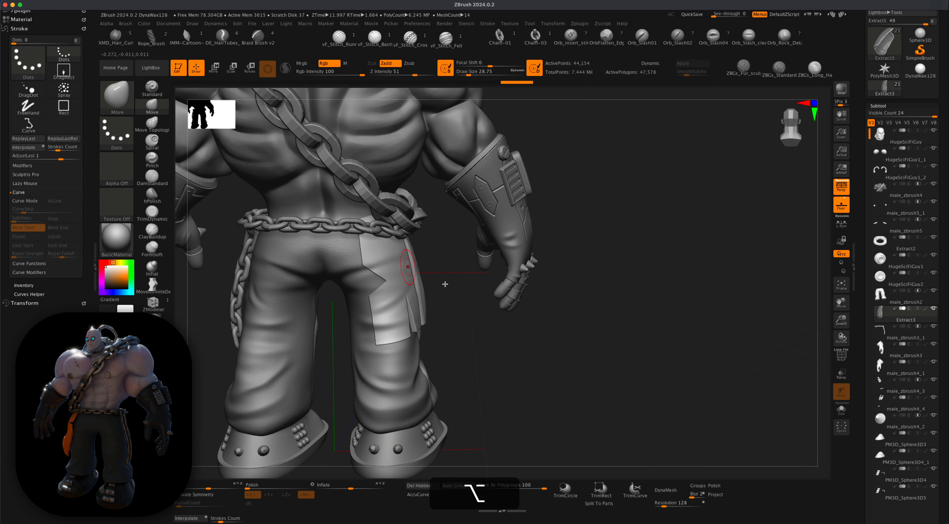
Step: Cut another narrow notch into the panel's hem on the outer side of the leg and check the panel from the front
mouse_move(444, 282)
mouse_down()
mouse_move(504, 318)
mouse_move(484, 326)
mouse_move(502, 327)
mouse_up()
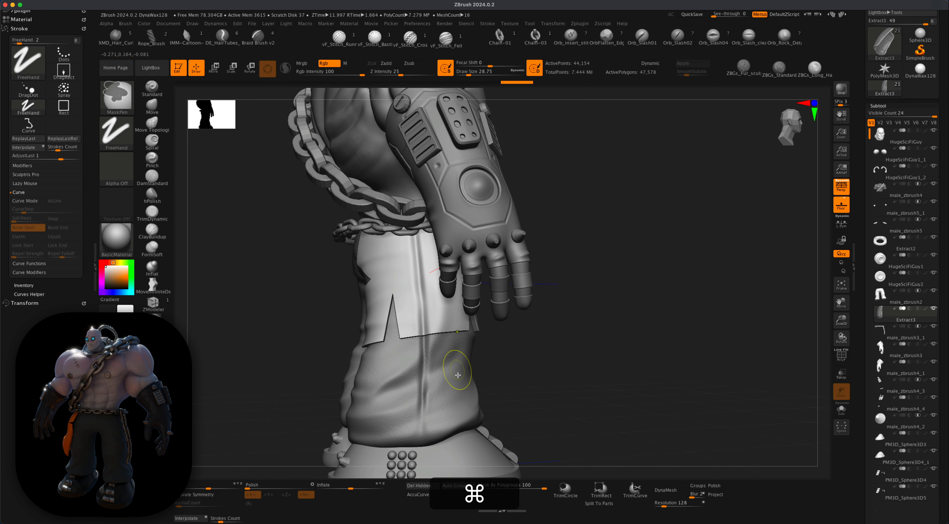
mouse_move(457, 371)
shift+super+mouse_down()
mouse_move(439, 314)
mouse_move(432, 372)
shift+super+mouse_up()
key(alt)
drag(509, 348, 502, 324)
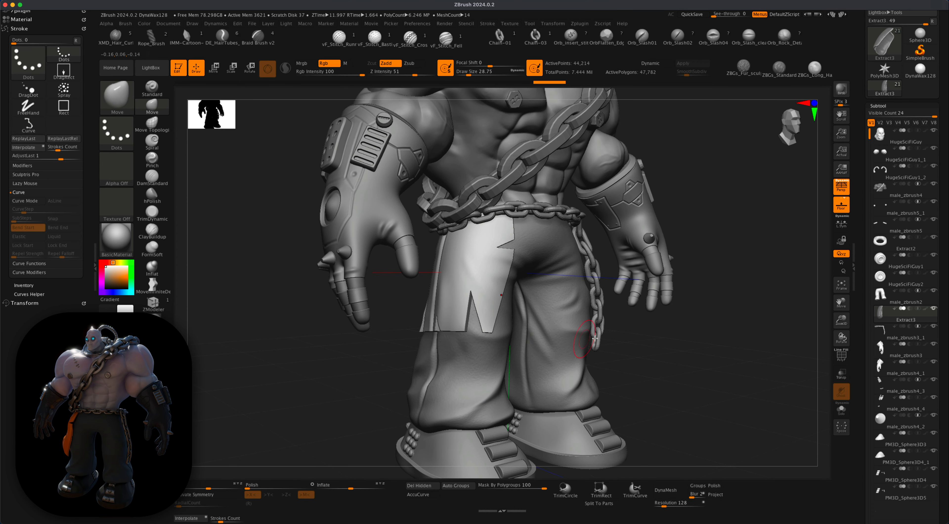
alt+drag(651, 348, 605, 343)
drag(291, 281, 248, 283)
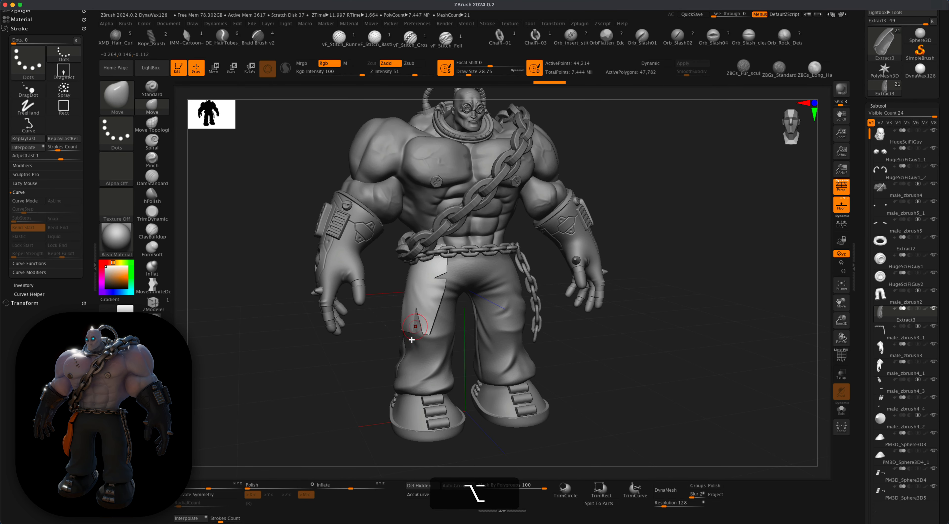
drag(299, 353, 362, 334)
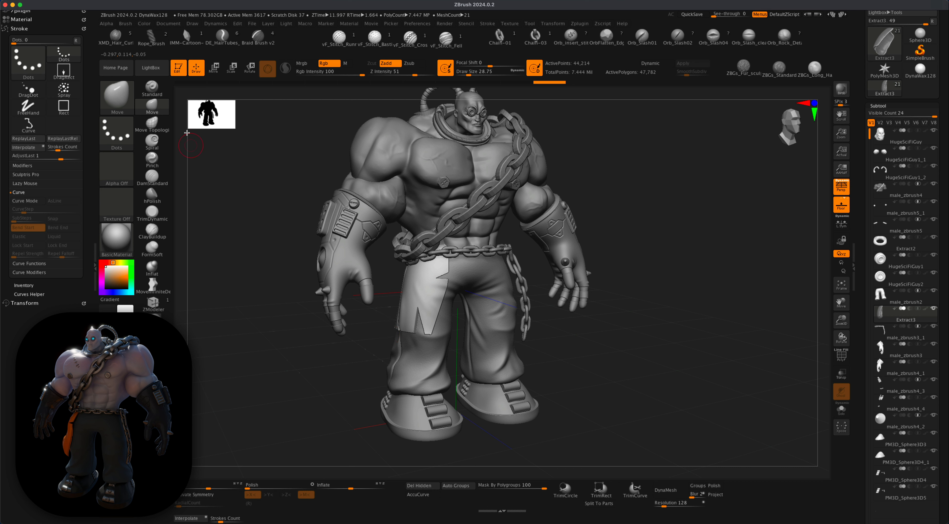
Step: Set Mask By Polygroups to 0 and pull the panel's front hem down and outward with the Move brush at draw size about 90
key(s)
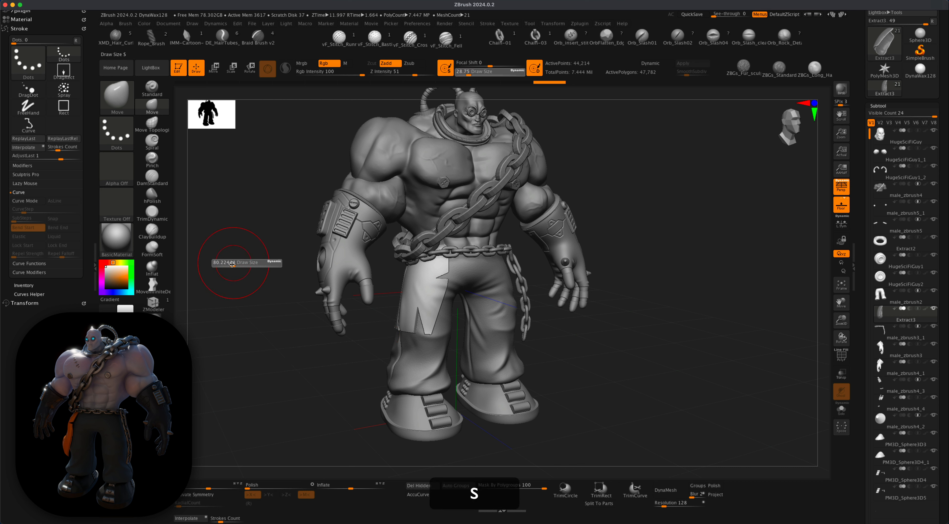
key(super+z)
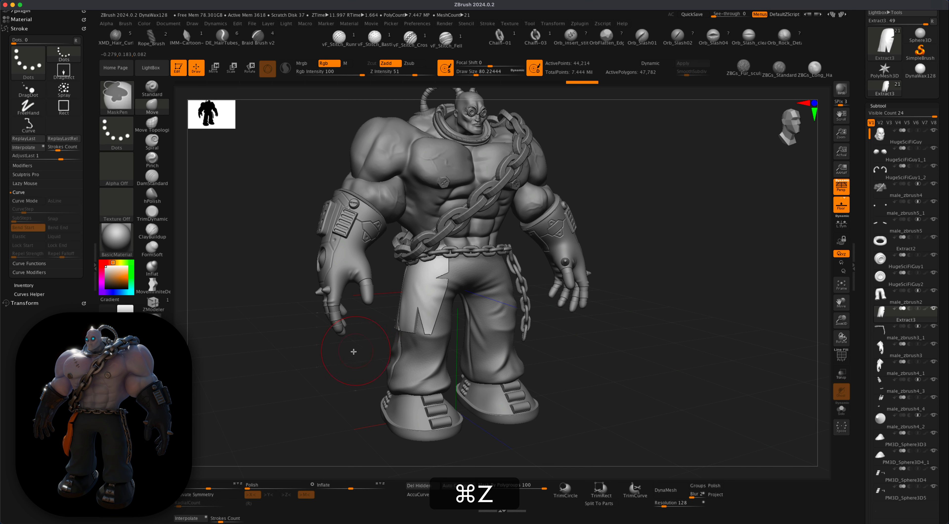
key(s)
key(s)
drag(357, 355, 354, 354)
drag(414, 333, 361, 345)
key(s)
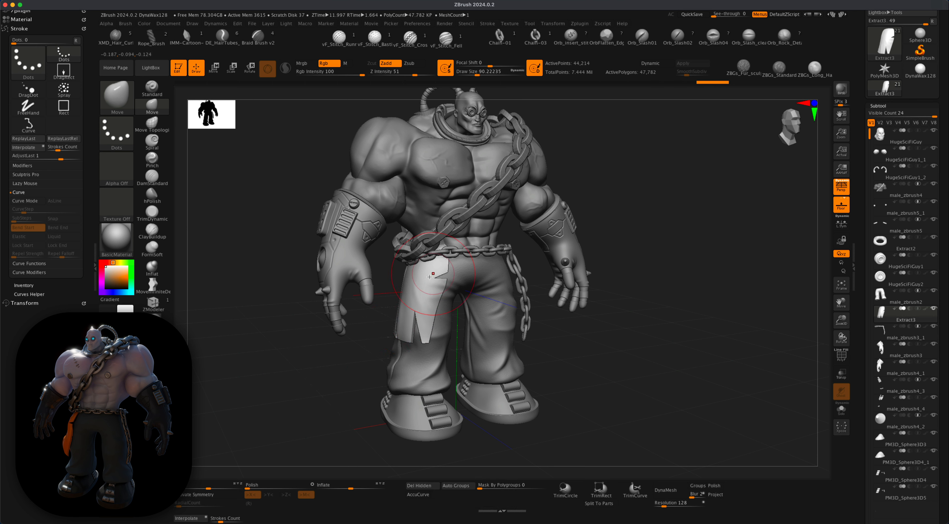
Step: Pull the panel's outer side away from the leg with the Move brush at a draw size of about 77
right_drag(406, 322, 376, 343)
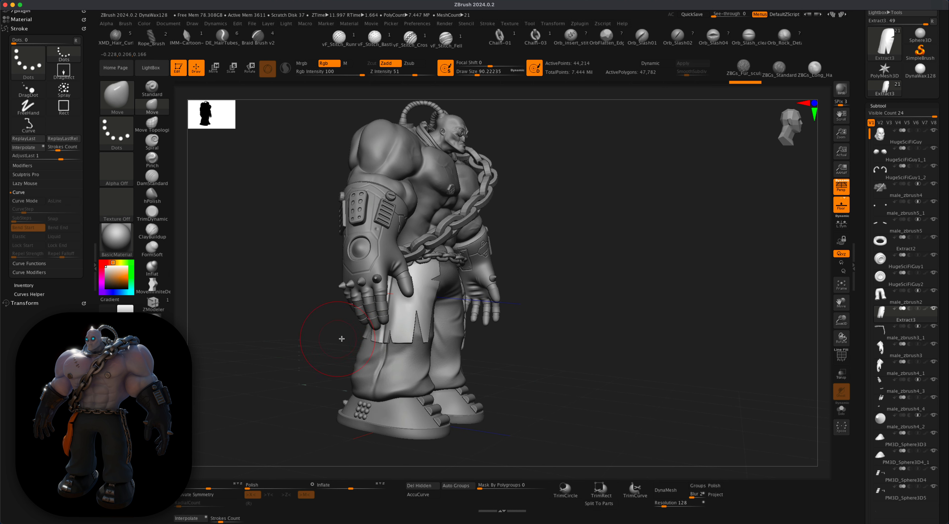
key(s)
drag(341, 338, 337, 339)
right_drag(309, 333, 289, 314)
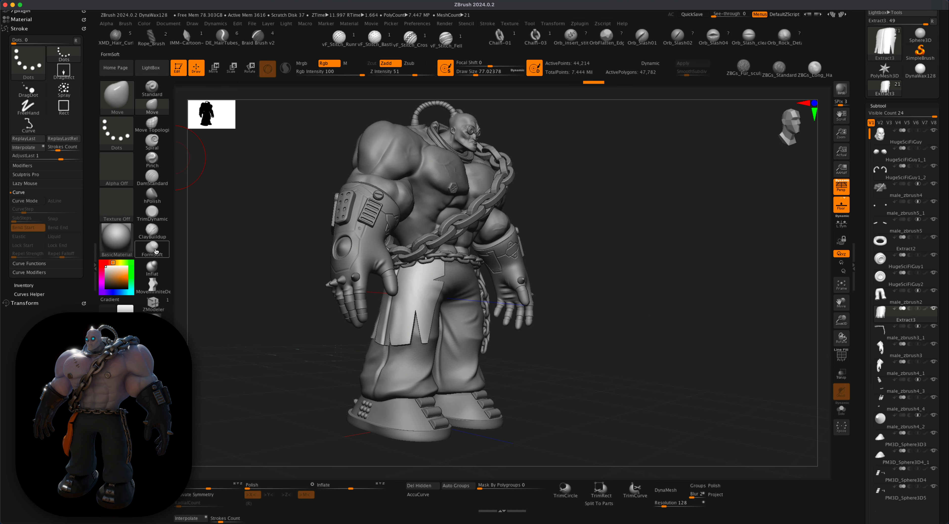
Step: Twist the cloth panel's lower part and torn hem with the Spiral brush at a draw size of about 223
click(155, 140)
key(s)
drag(269, 313, 275, 312)
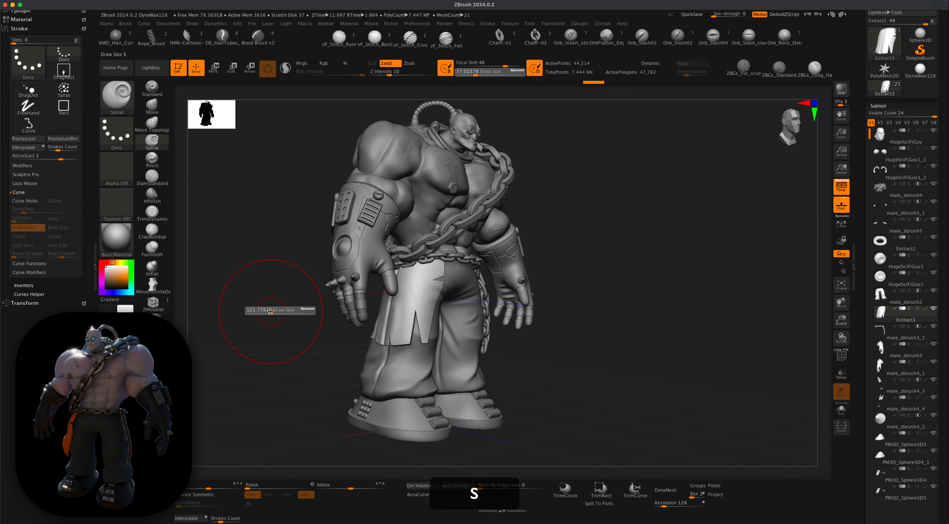
right_drag(290, 349, 349, 334)
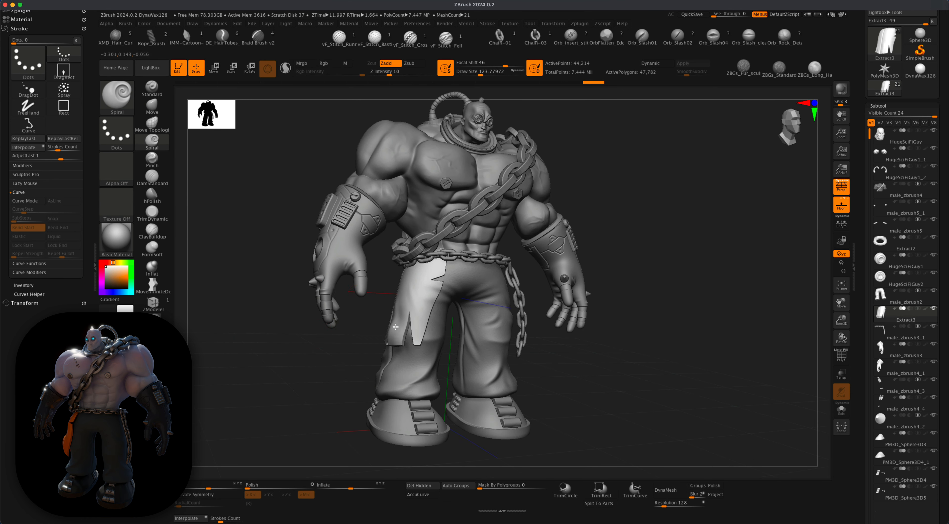
key(super+z)
key(s)
drag(350, 334, 342, 359)
key(s)
drag(355, 340, 360, 340)
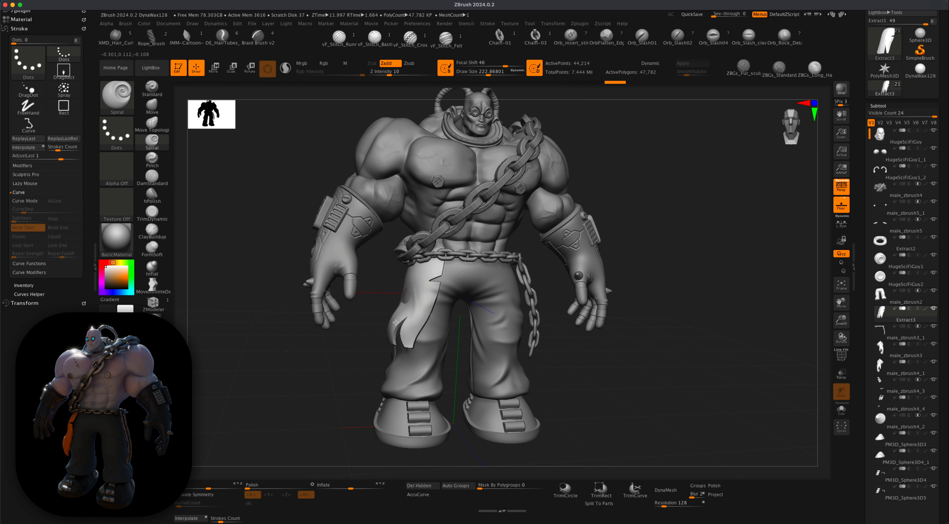
Step: Undo the last twist and curl the panel's rear hem corner with the Spiral brush at a draw size of about 223
drag(347, 332, 413, 323)
key(super+z)
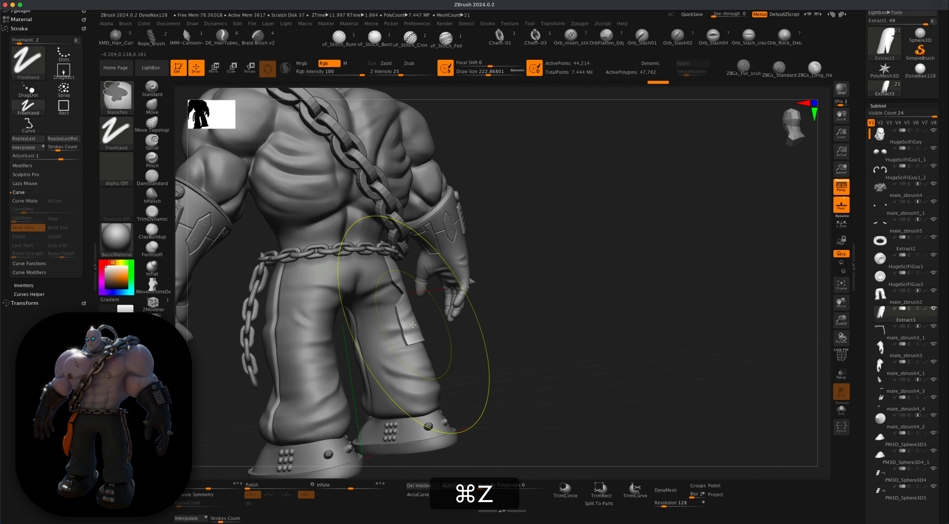
key(alt+super+z)
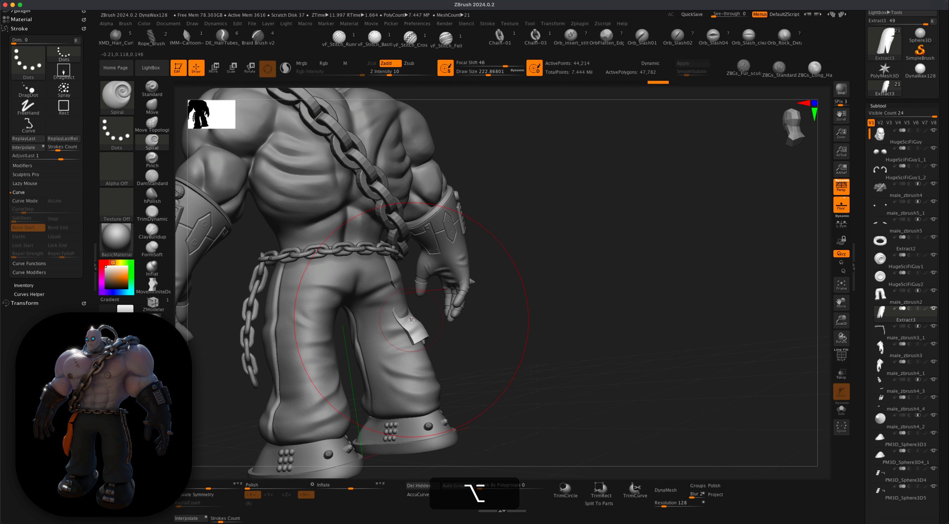
alt+drag(483, 316, 496, 311)
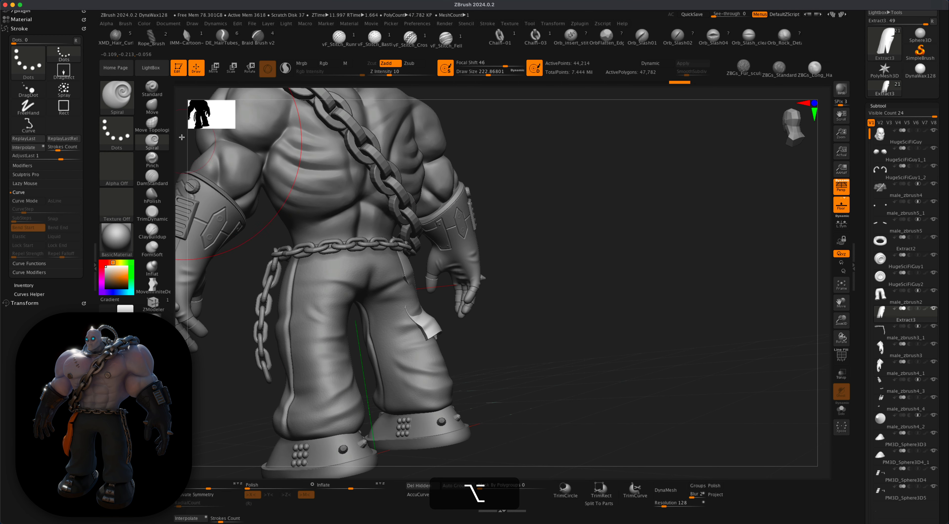
Step: Pull the panel's rear strip outward from the back of the leg with the Move brush at a draw size of about 138
click(158, 110)
key(s)
drag(544, 295, 551, 297)
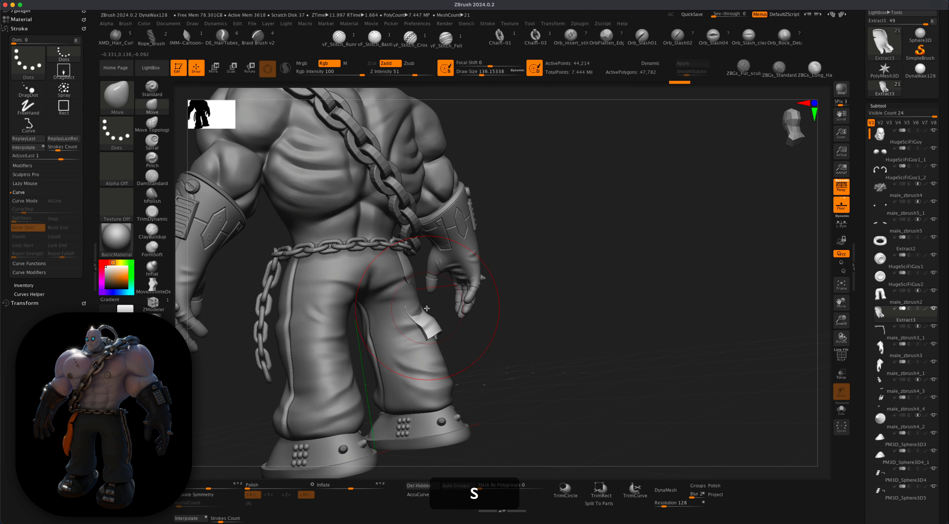
right_drag(401, 315, 423, 314)
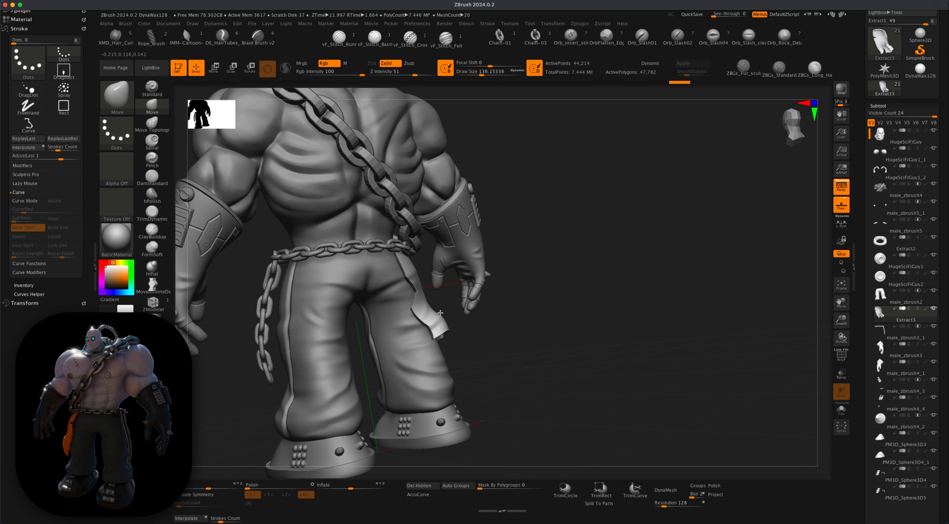
mouse_move(485, 327)
right_down()
mouse_move(387, 338)
mouse_move(369, 346)
mouse_move(353, 379)
right_up()
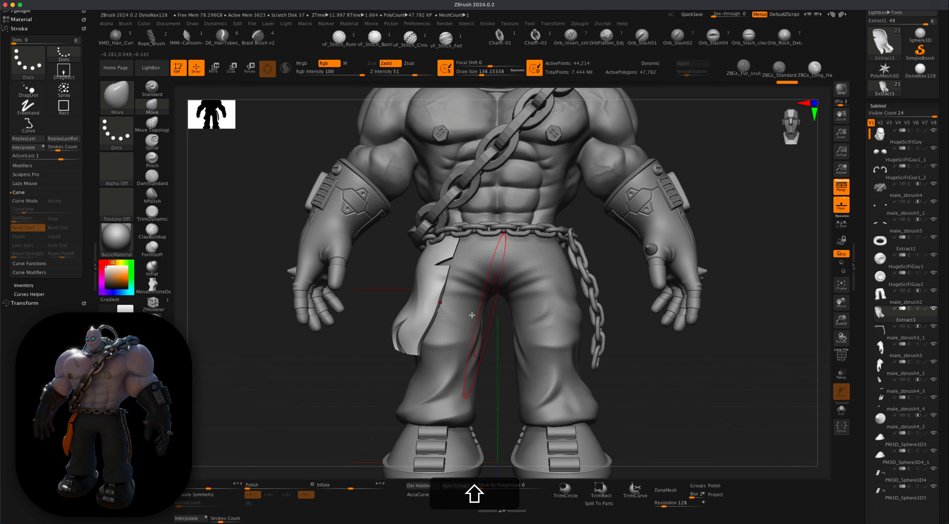
Step: Smooth the cloth panel on the outer thigh at a draw size of about 37 and subdivide its mesh once
key(s)
drag(648, 357, 644, 358)
key(shift)
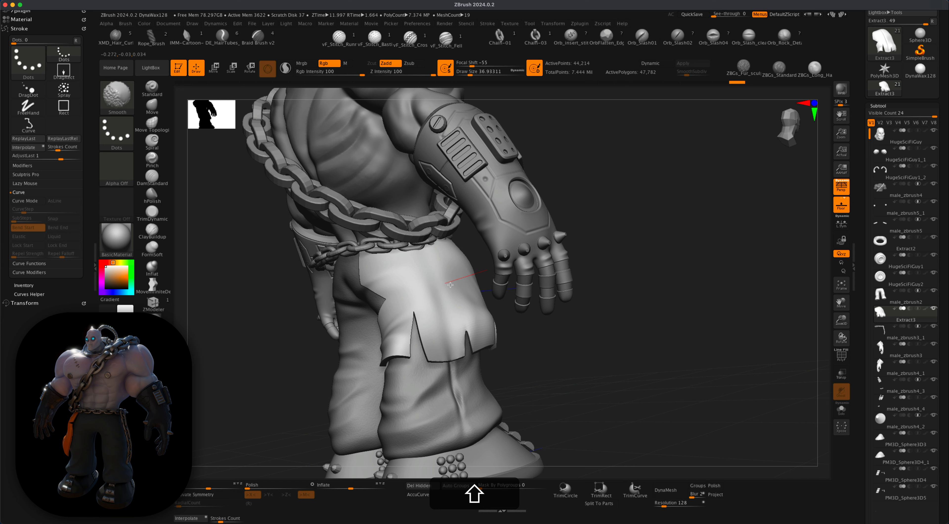
right_drag(531, 322, 478, 327)
right_drag(590, 298, 617, 301)
key(super)
key(super+d)
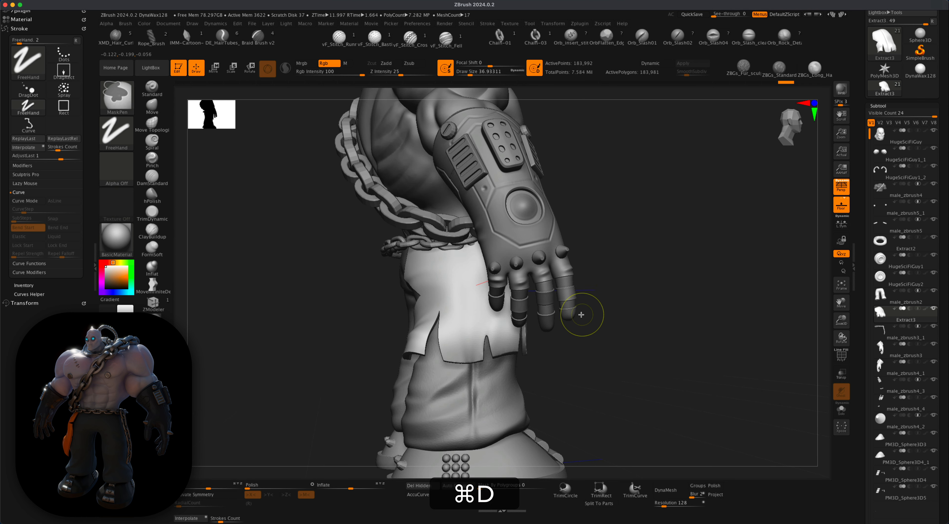
drag(311, 304, 323, 296)
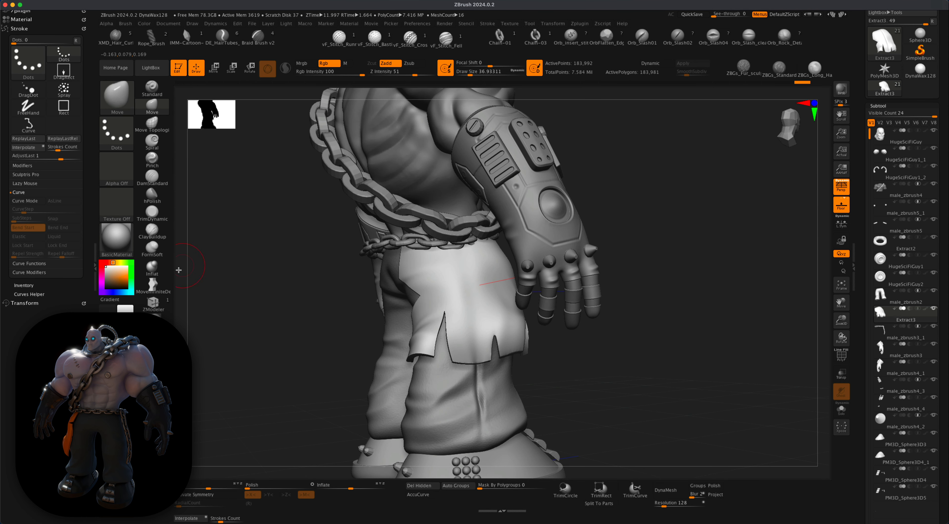
Step: Carve diagonal folds across the panel's outer side with the cg-cloth brush at a draw size of about 33
click(162, 318)
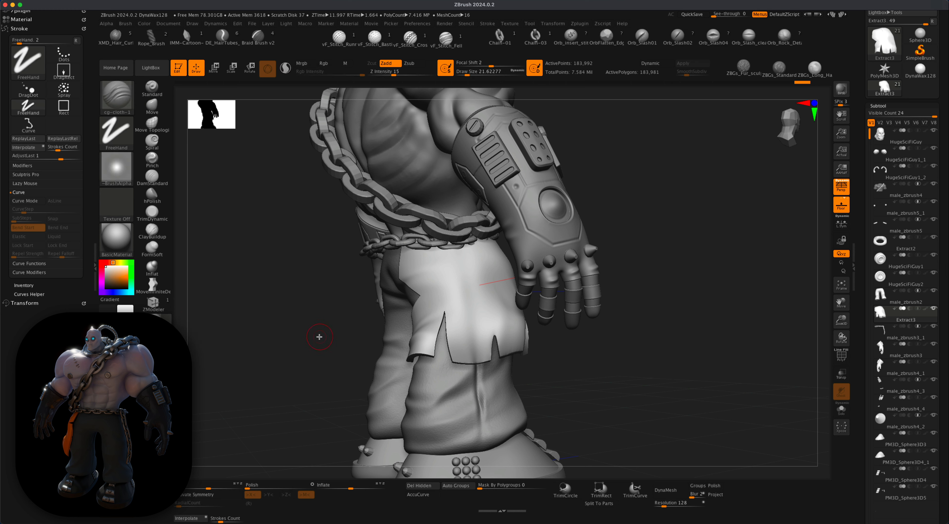
key(s)
drag(319, 337, 322, 337)
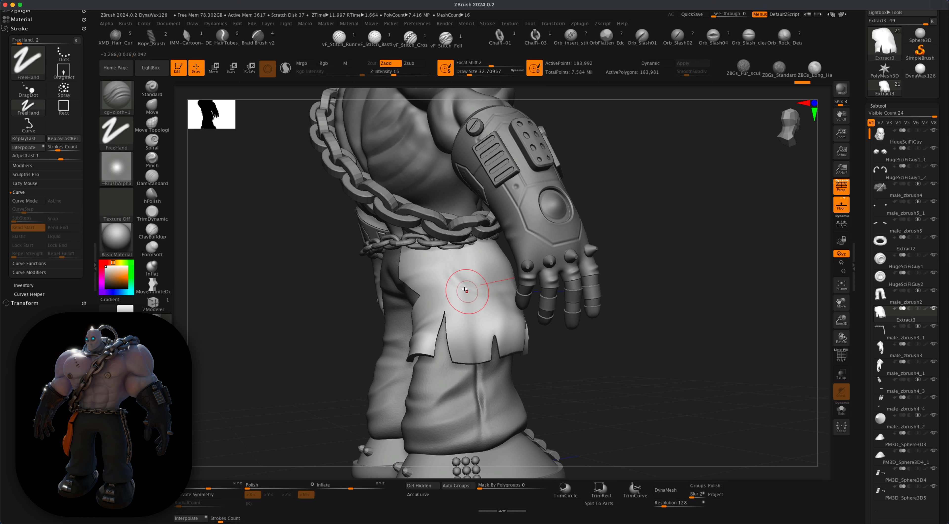
mouse_move(443, 275)
alt+mouse_down()
mouse_move(513, 294)
mouse_move(461, 307)
mouse_move(480, 346)
alt+mouse_up()
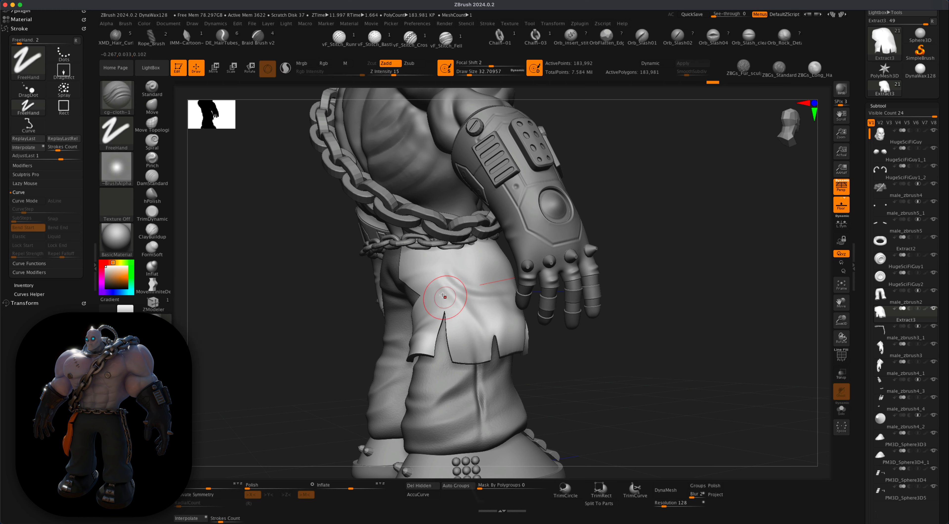
alt+drag(445, 297, 490, 343)
Step: Carve a long fold down the panel's front toward the torn hem, undoing the first stroke and redoing it
drag(591, 361, 509, 321)
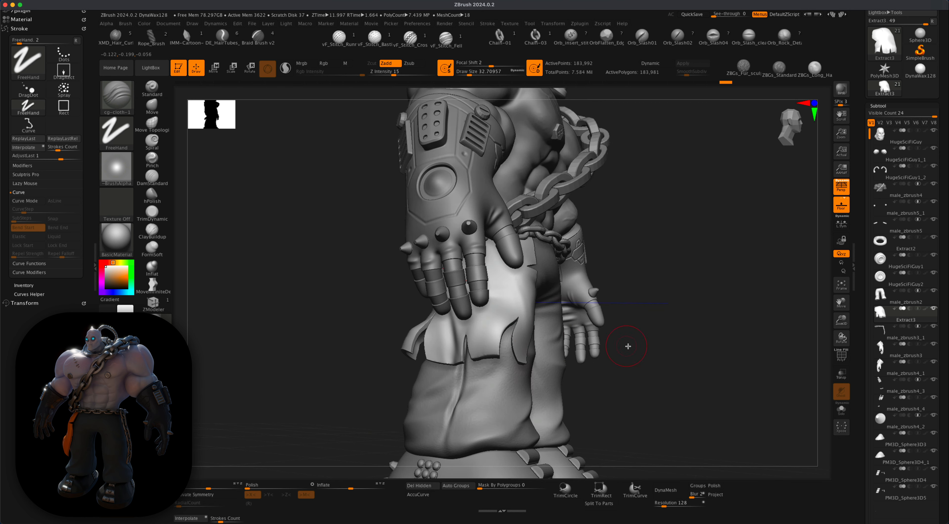
drag(628, 346, 516, 350)
key(alt)
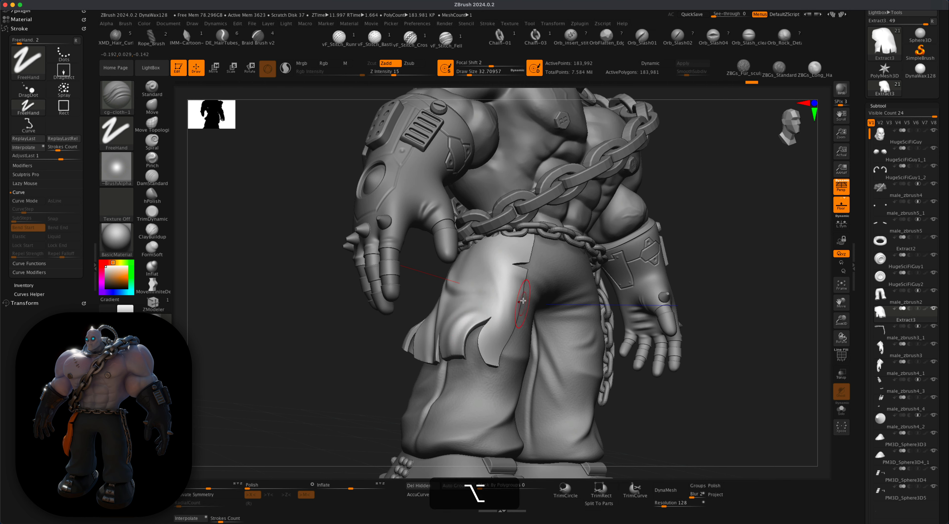
alt+drag(517, 309, 501, 353)
key(super+z)
alt+drag(505, 283, 498, 353)
Step: Sculpt folds running down from the waist chain on the panel's front, reducing the cg-cloth brush to a draw size of about 25
drag(635, 387, 663, 404)
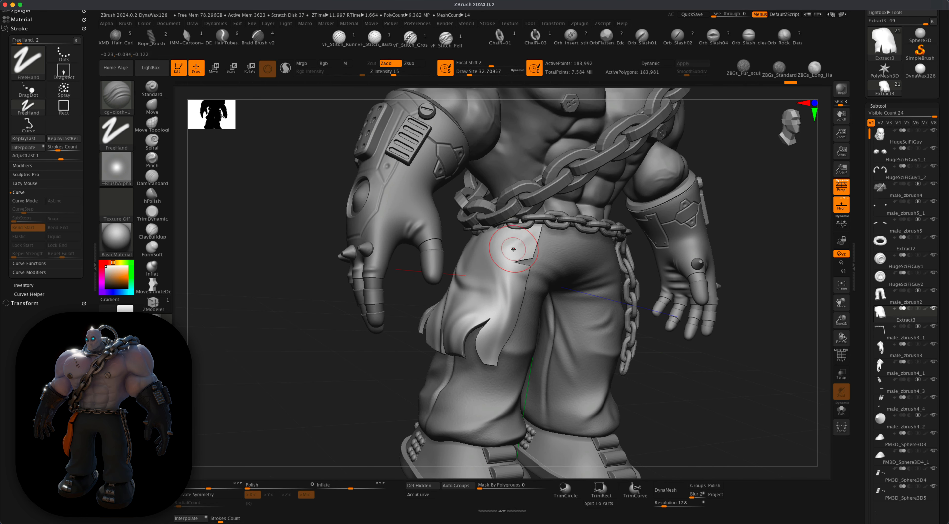
mouse_move(500, 244)
mouse_down()
mouse_move(535, 228)
mouse_move(515, 282)
mouse_up()
key(super+z)
drag(531, 238, 490, 300)
key(s)
mouse_move(530, 242)
mouse_down()
mouse_move(498, 282)
mouse_move(514, 328)
mouse_up()
Step: Sculpt smaller folds on the panel's outer side and rear edge, undoing the strokes that do not suit
drag(390, 356, 523, 350)
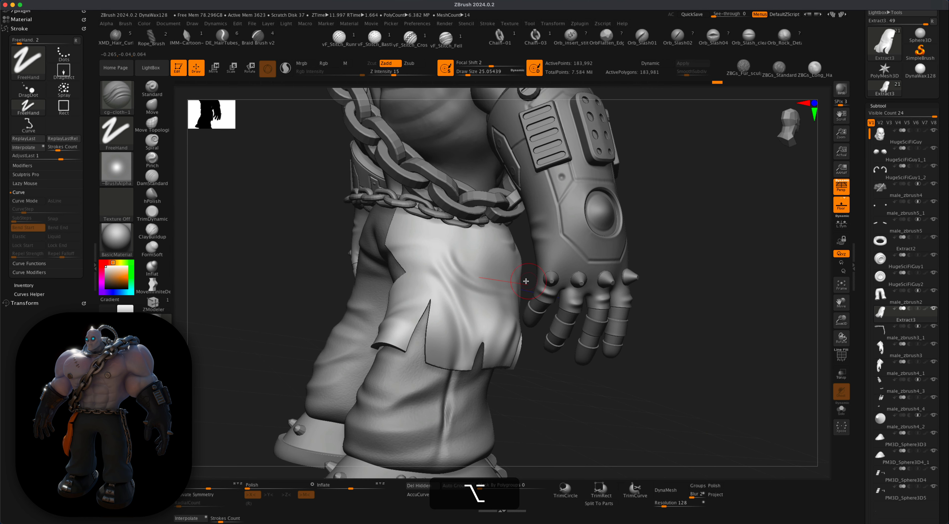
alt+drag(452, 240, 476, 277)
drag(295, 294, 354, 297)
key(super+z)
mouse_move(396, 221)
mouse_down()
mouse_move(420, 258)
mouse_move(434, 236)
mouse_move(398, 221)
mouse_move(414, 223)
mouse_up()
drag(425, 263, 418, 282)
mouse_move(407, 301)
mouse_down()
mouse_move(420, 270)
mouse_move(402, 308)
mouse_move(451, 352)
mouse_up()
key(alt+super+z)
Step: Add folds around the front tear with the cg-cloth brush at a draw size of about 22 and check the character from the front
mouse_move(513, 335)
mouse_down()
mouse_move(402, 341)
mouse_move(426, 296)
mouse_up()
mouse_move(516, 296)
alt+mouse_down()
mouse_move(494, 255)
mouse_move(489, 313)
alt+mouse_up()
drag(313, 331, 409, 332)
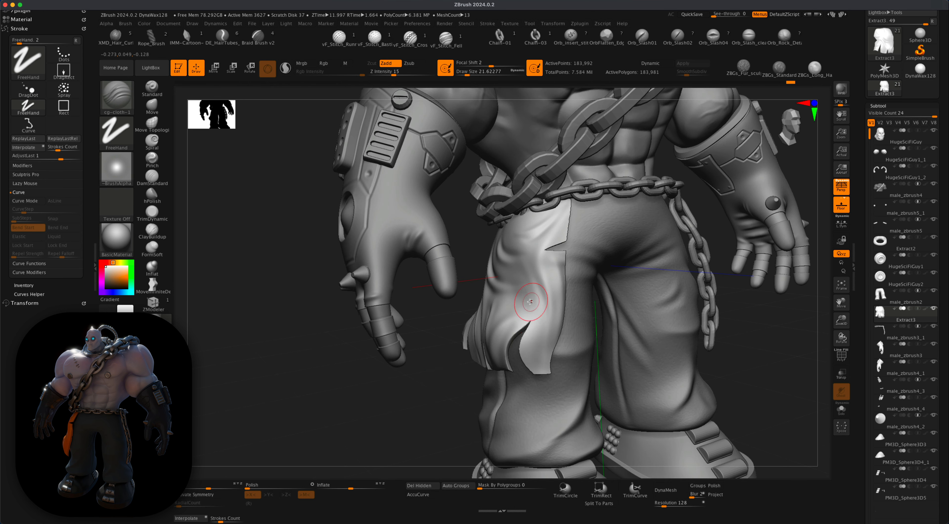
drag(530, 305, 531, 343)
shift+drag(409, 398, 444, 399)
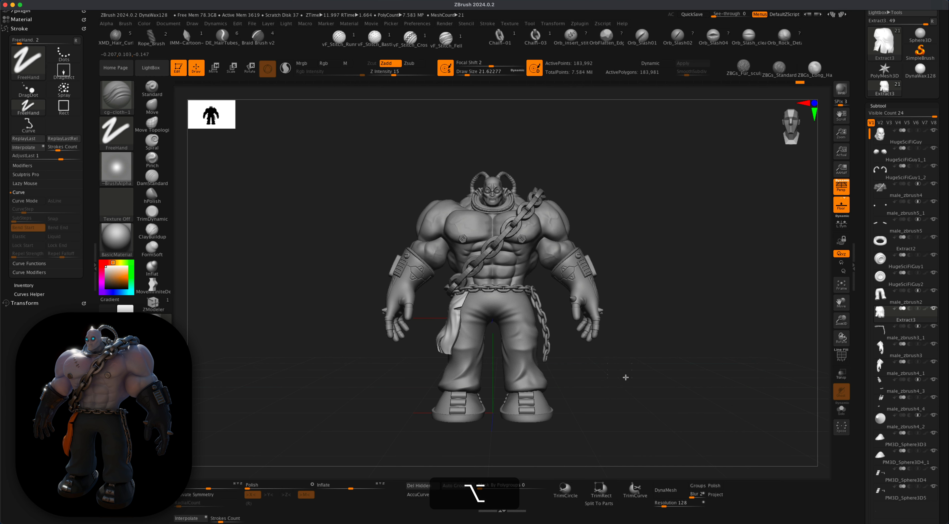
Step: Reshape the panel's torn hem strips with the Move brush, reducing its draw size from about 87 to about 39
drag(625, 377, 287, 331)
key(s)
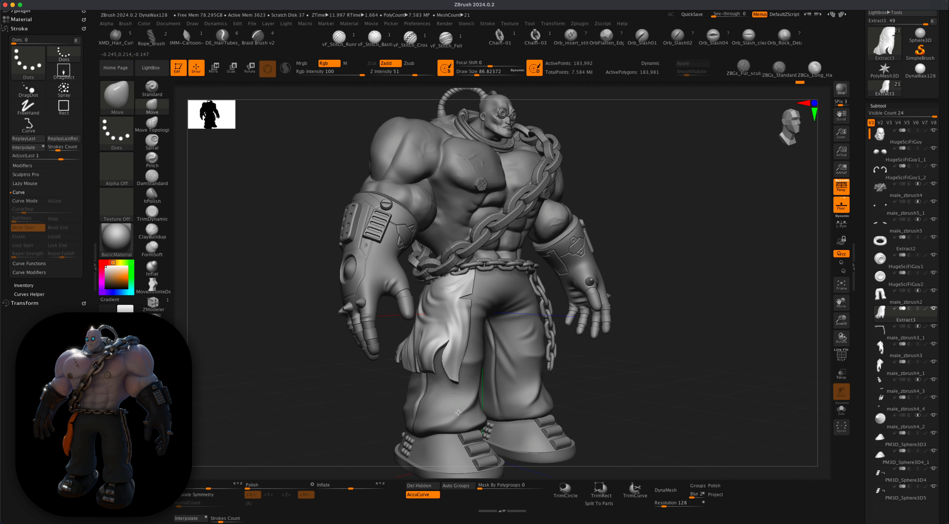
key(s)
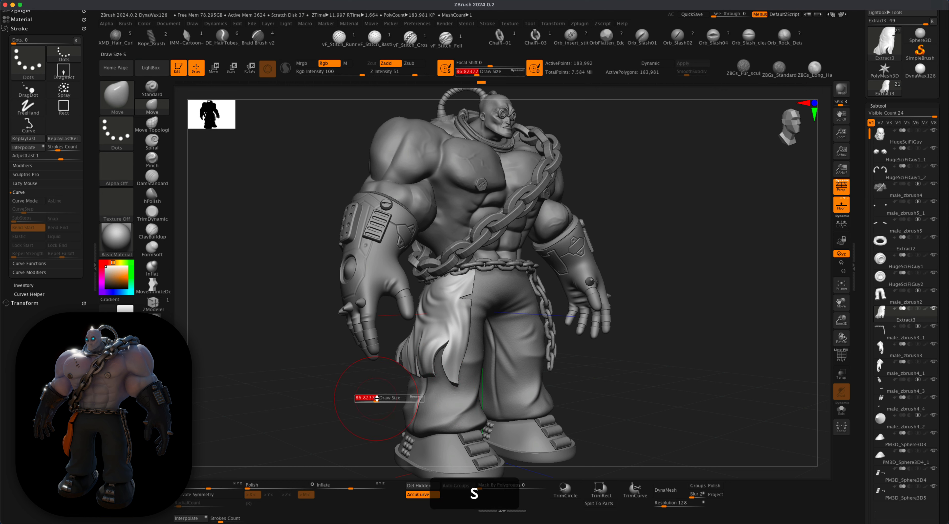
mouse_move(391, 399)
mouse_down()
mouse_move(379, 398)
mouse_move(417, 381)
mouse_up()
key(s)
drag(488, 367, 483, 367)
drag(412, 383, 413, 386)
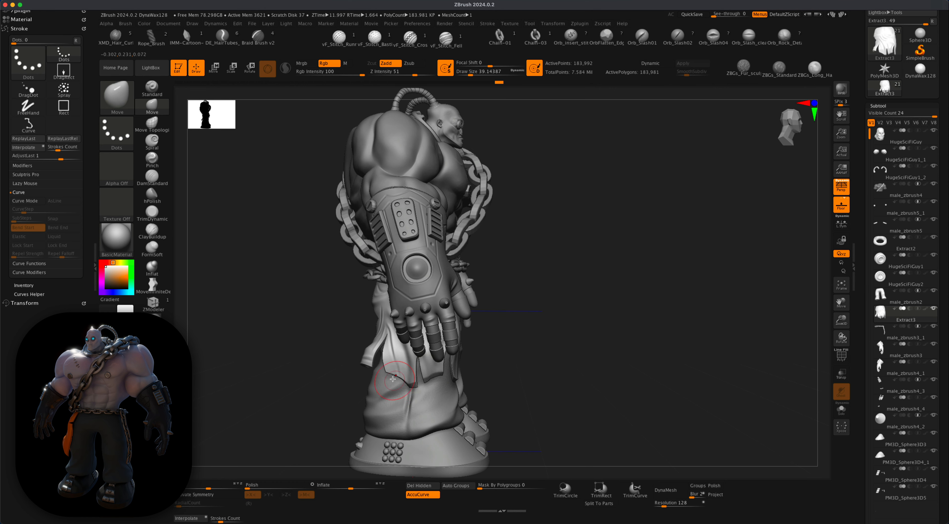
mouse_move(334, 454)
mouse_down()
mouse_move(354, 371)
mouse_move(375, 371)
mouse_up()
Step: Examine the whole character and the draped cloth panel from the front, side and back
drag(475, 369, 605, 354)
mouse_move(645, 363)
alt+mouse_down()
mouse_move(661, 327)
mouse_move(678, 330)
mouse_move(590, 334)
mouse_move(654, 332)
alt+mouse_up()
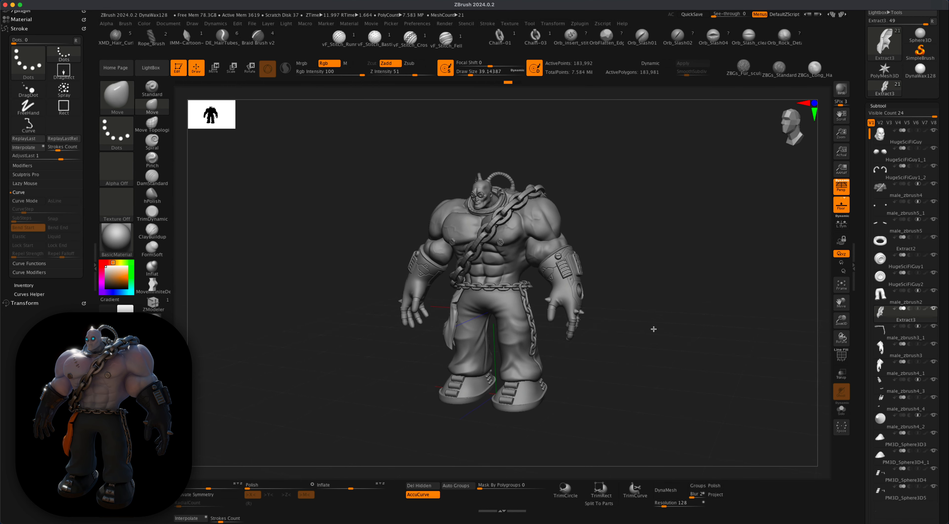
alt+drag(658, 330, 680, 328)
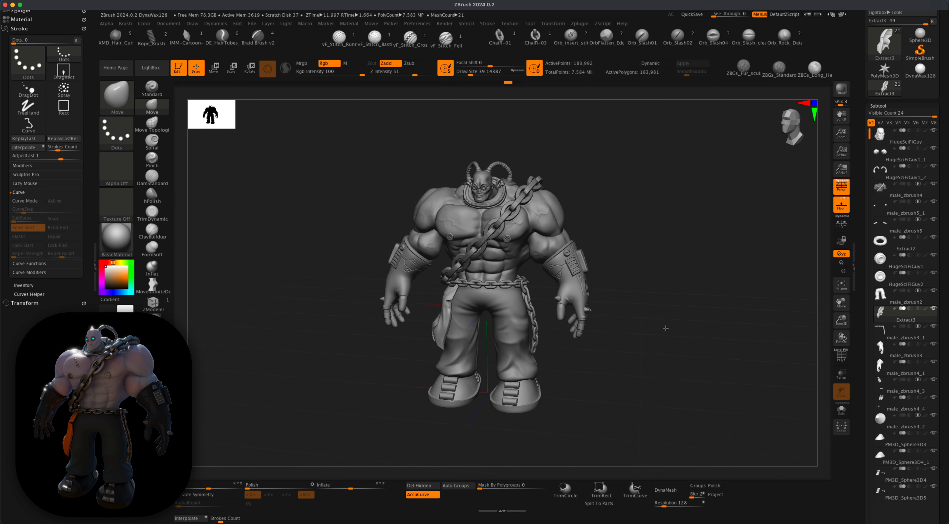
mouse_move(665, 328)
mouse_down()
mouse_move(707, 323)
mouse_move(677, 326)
mouse_up()
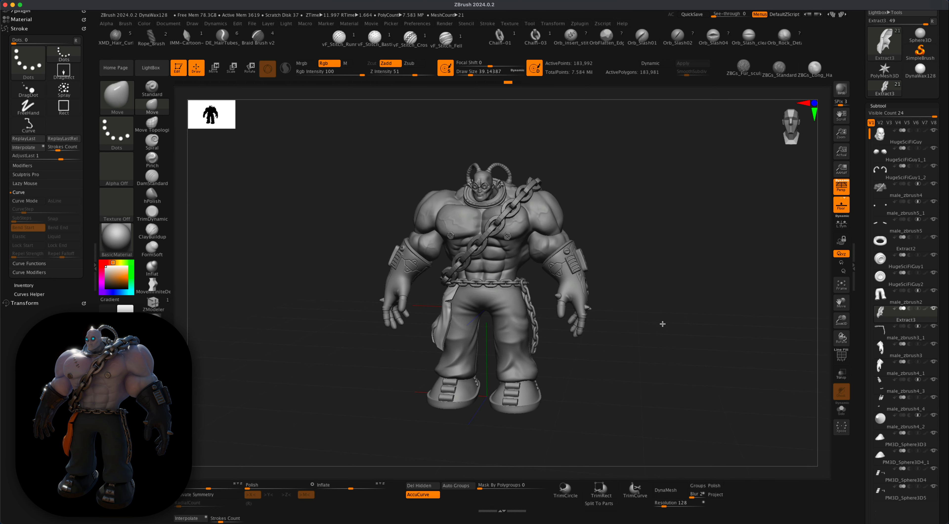
mouse_move(659, 323)
mouse_down()
mouse_move(674, 328)
mouse_move(663, 330)
mouse_move(666, 314)
mouse_up()
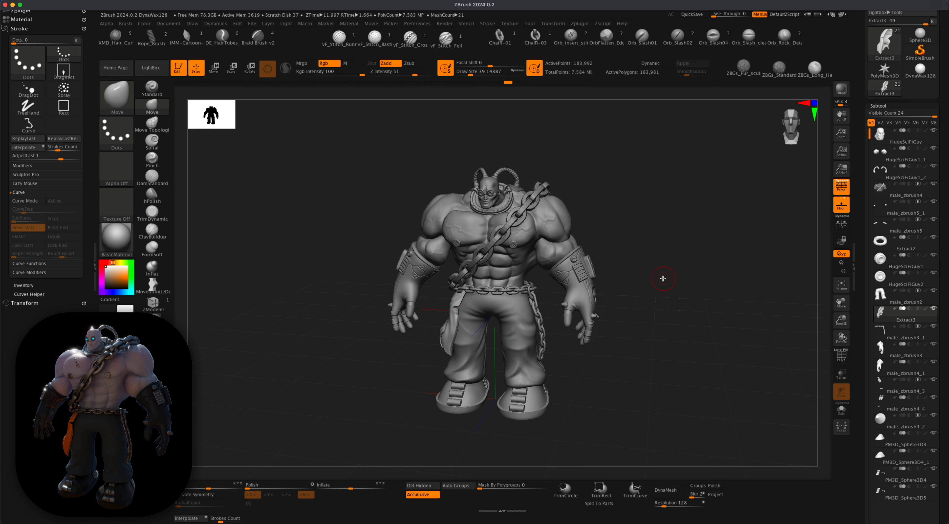
drag(674, 278, 699, 279)
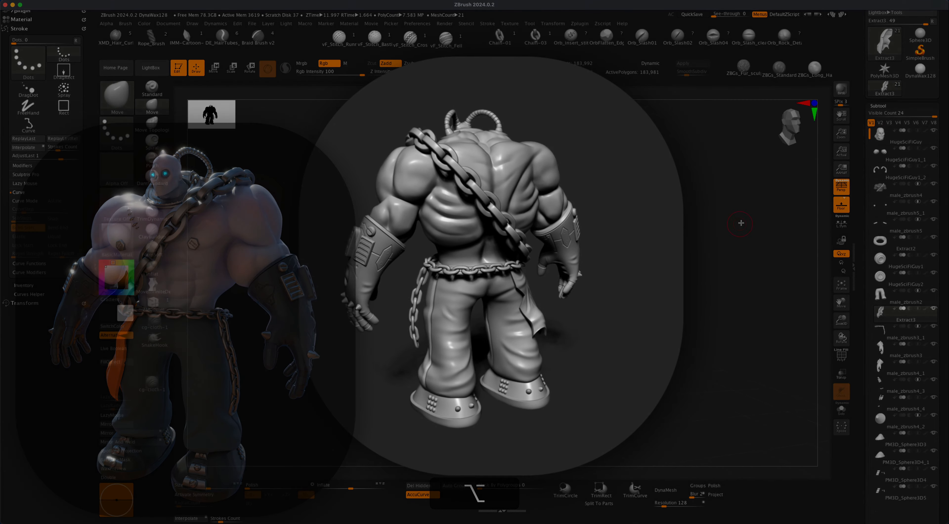